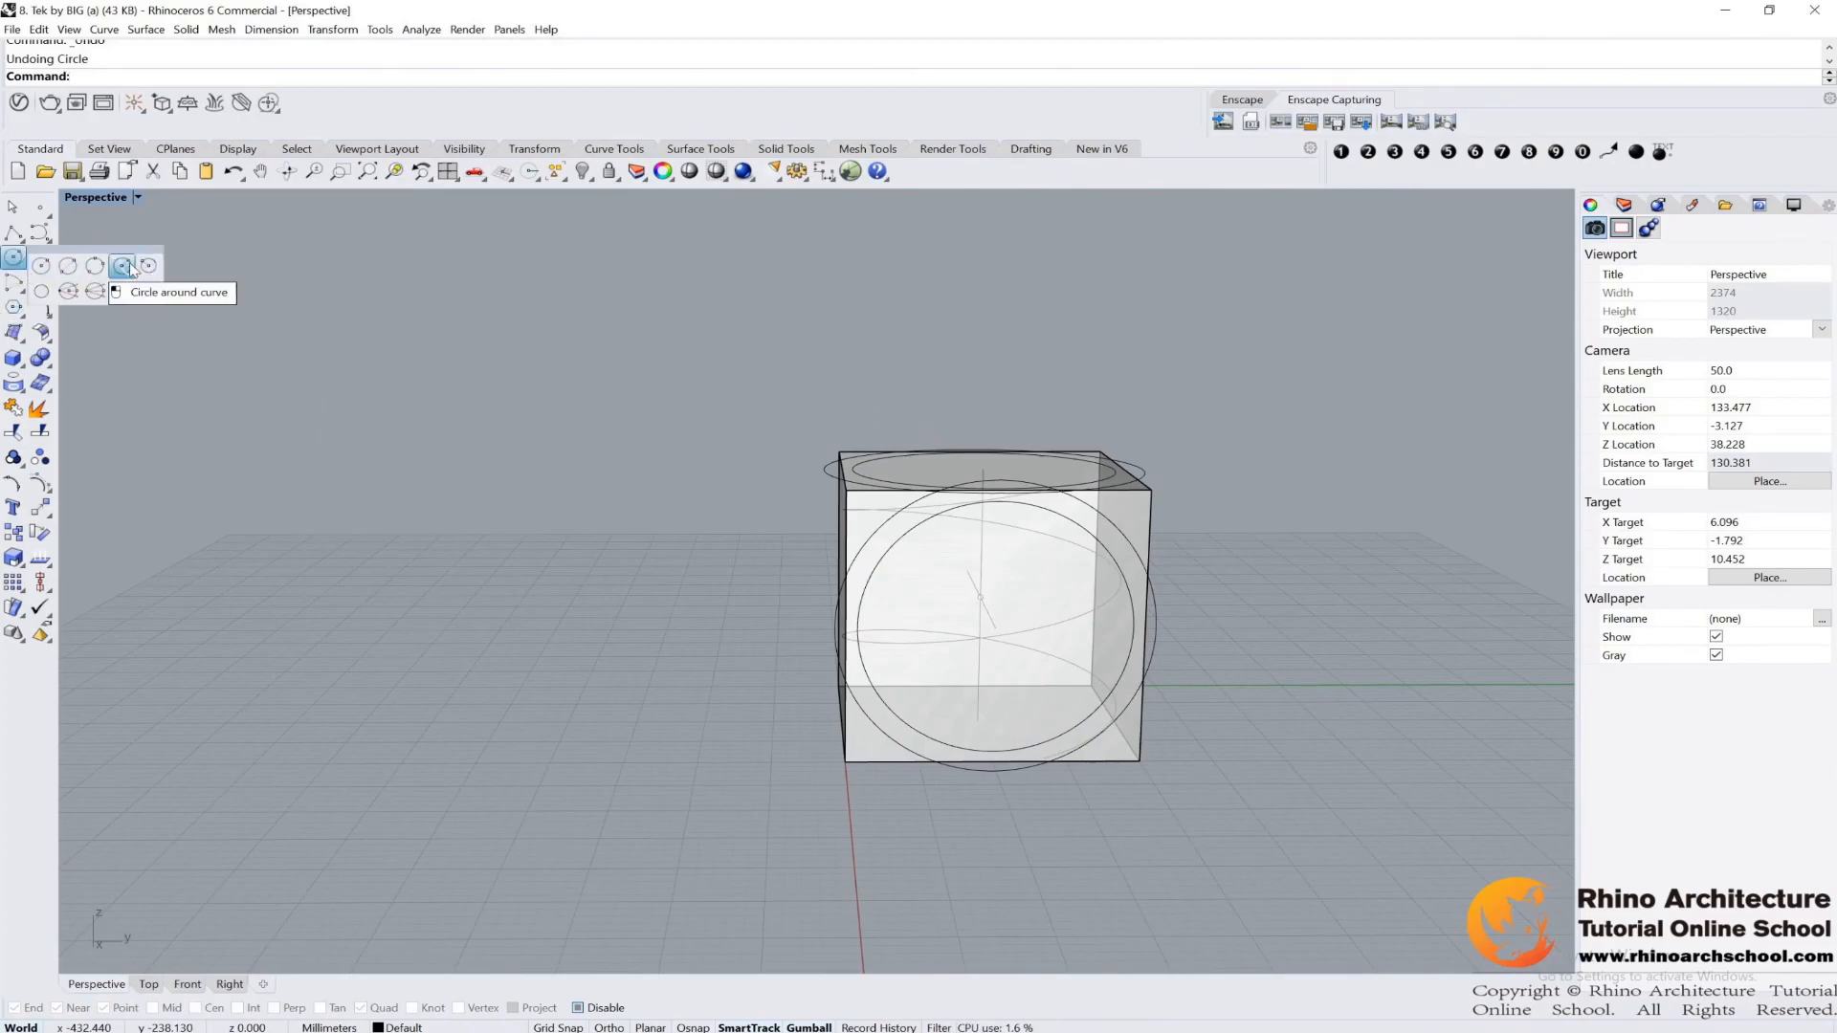
# Draw a circle around the helix curve on its upper middle stretch, with a radius of about 1.35 mm.
pyautogui.click(131, 267)
pyautogui.scroll(6, 938, 578)
pyautogui.moveTo(857, 585); pyautogui.dragTo(1001, 601, button='right')
pyautogui.click(1032, 673)
pyautogui.moveTo(1037, 668); pyautogui.dragTo(923, 529, button='right')
pyautogui.scroll(-4, 923, 529)
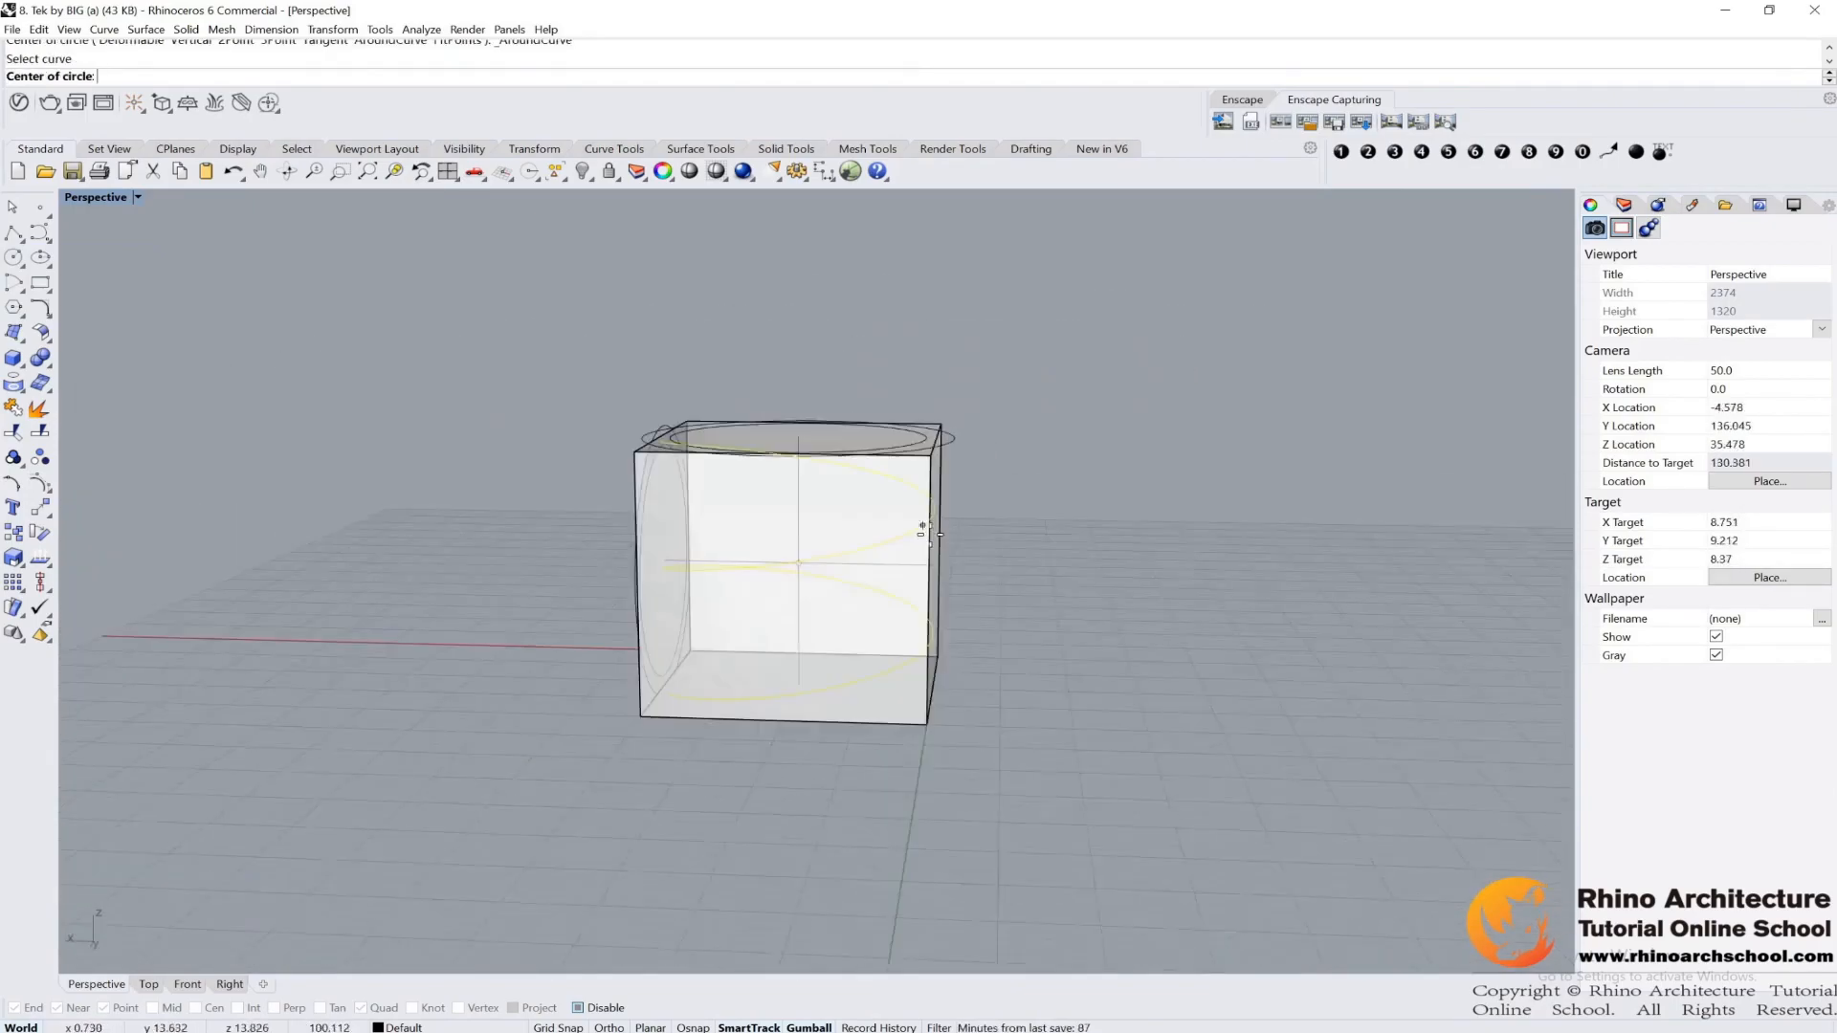
pyautogui.scroll(5, 924, 529)
pyautogui.click(822, 550)
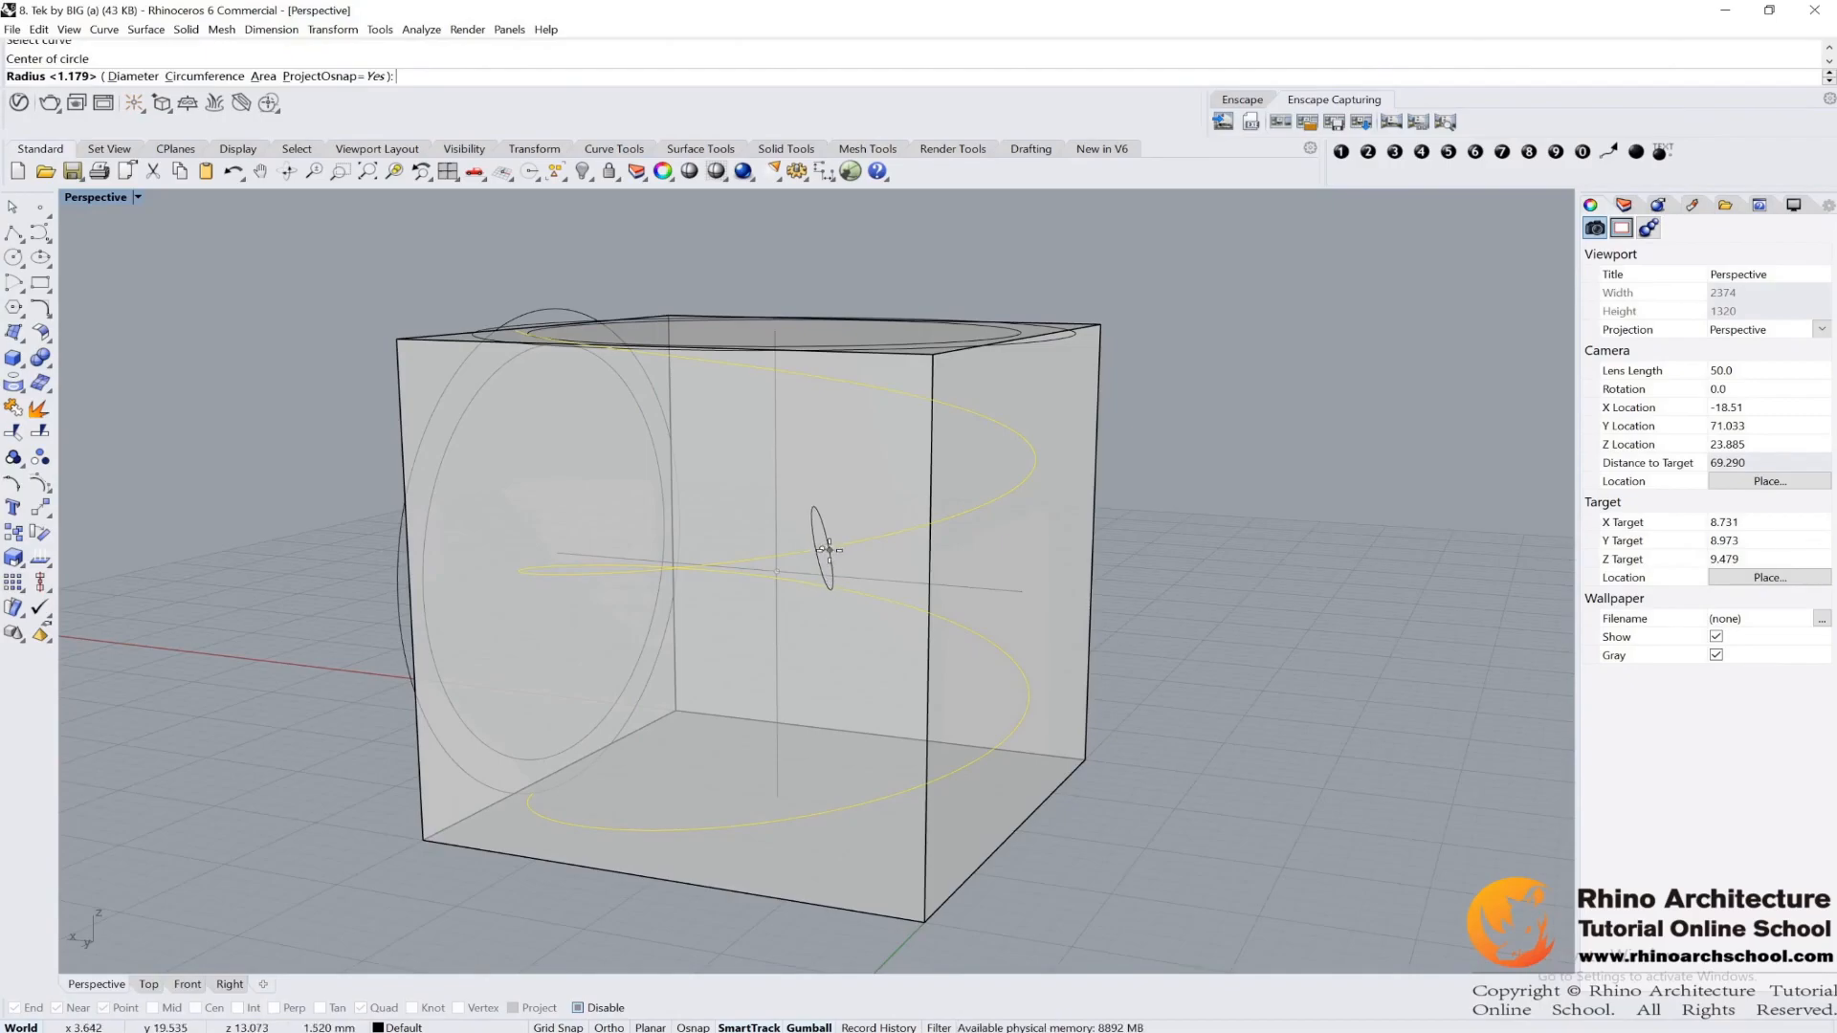
pyautogui.click(826, 545)
# Draw a second circle around the helix near its lower bend, with a radius of about 1.58 mm.
pyautogui.moveTo(828, 544); pyautogui.dragTo(488, 623, button='right')
pyautogui.rightClick(979, 811)
pyautogui.click(978, 812)
pyautogui.click(851, 815)
pyautogui.click(846, 857)
pyautogui.click(19, 338)
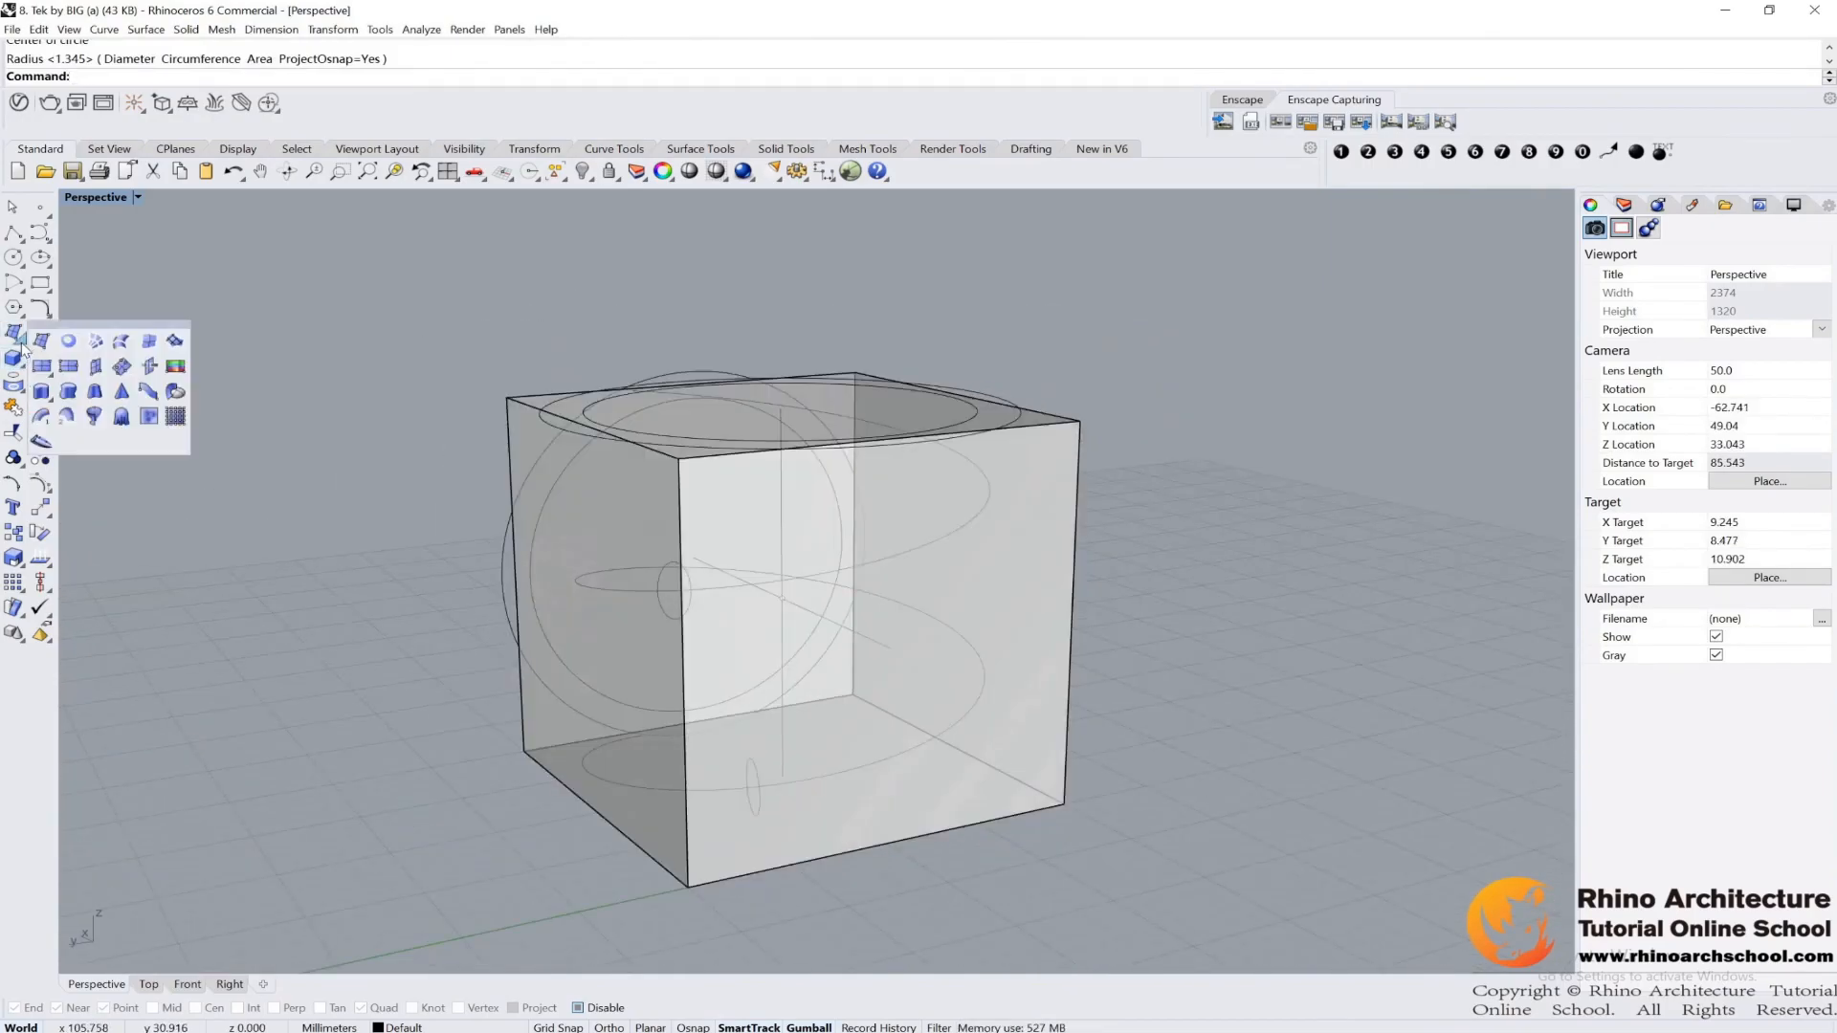
pyautogui.click(68, 415)
pyautogui.moveTo(596, 551); pyautogui.dragTo(809, 544, button='right')
pyautogui.click(983, 548)
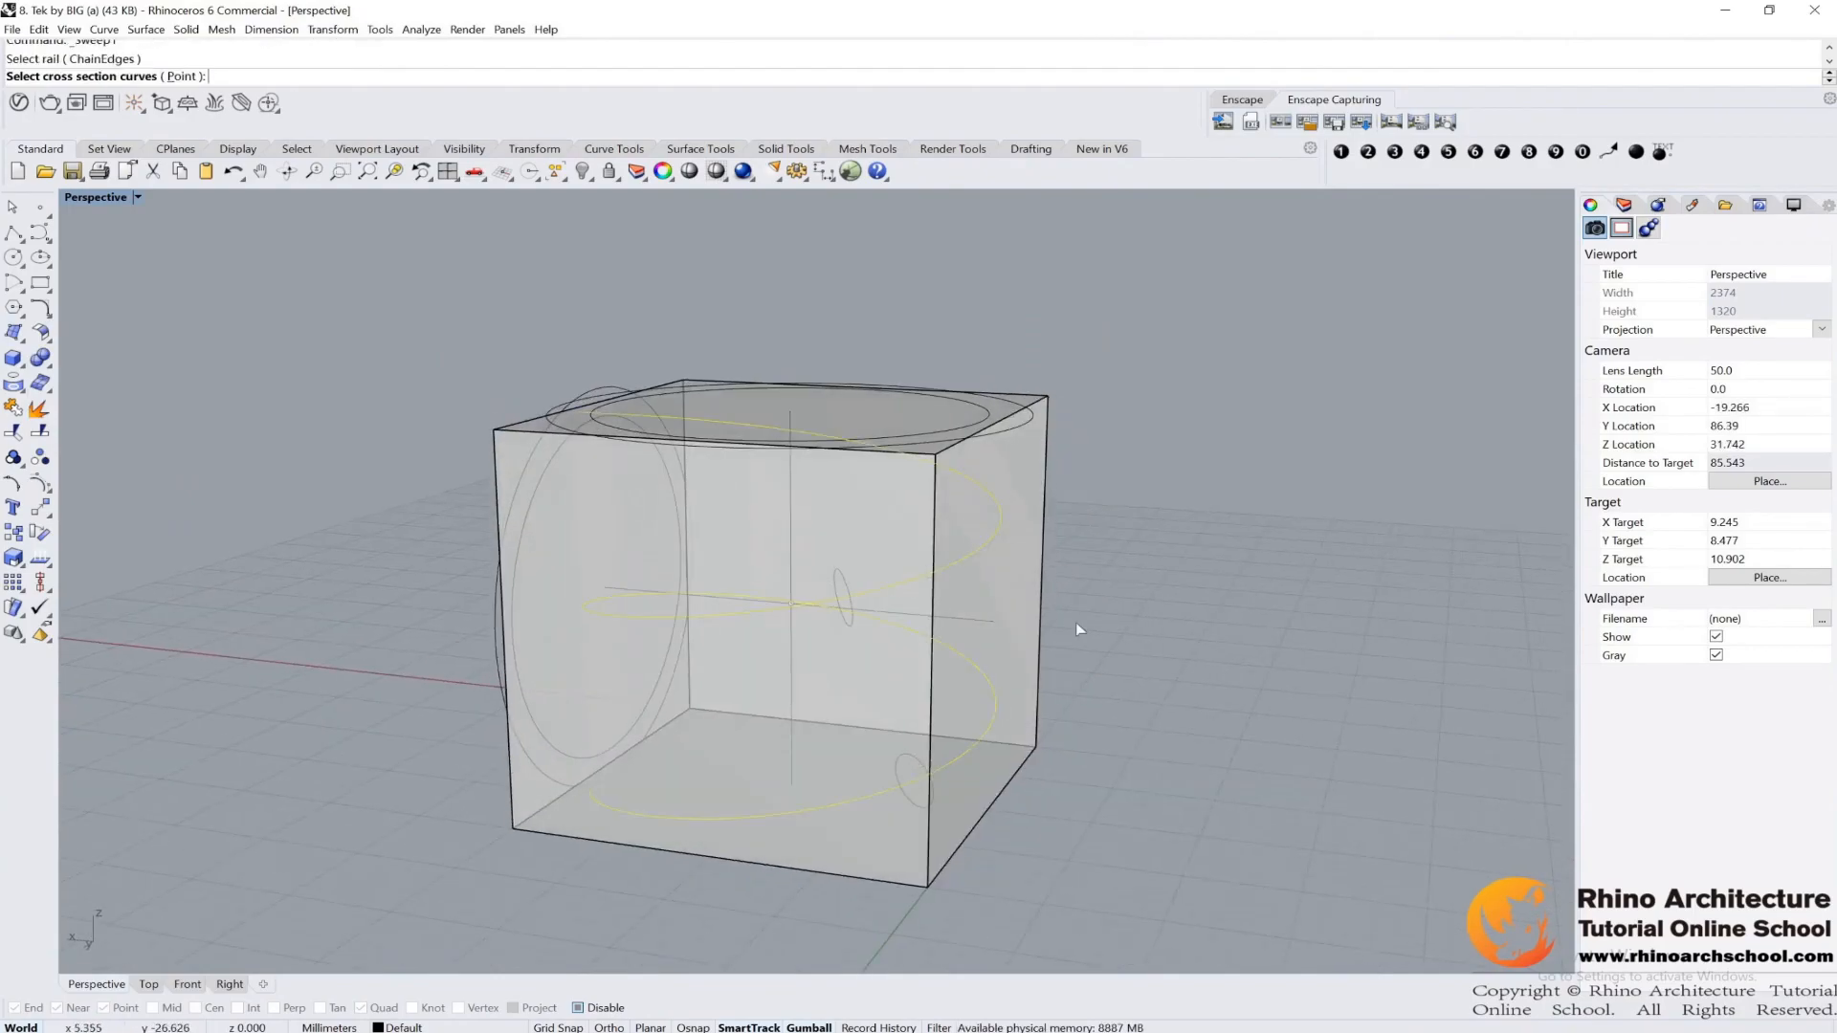
pyautogui.moveTo(909, 471); pyautogui.dragTo(960, 462, button='right')
pyautogui.click(987, 431)
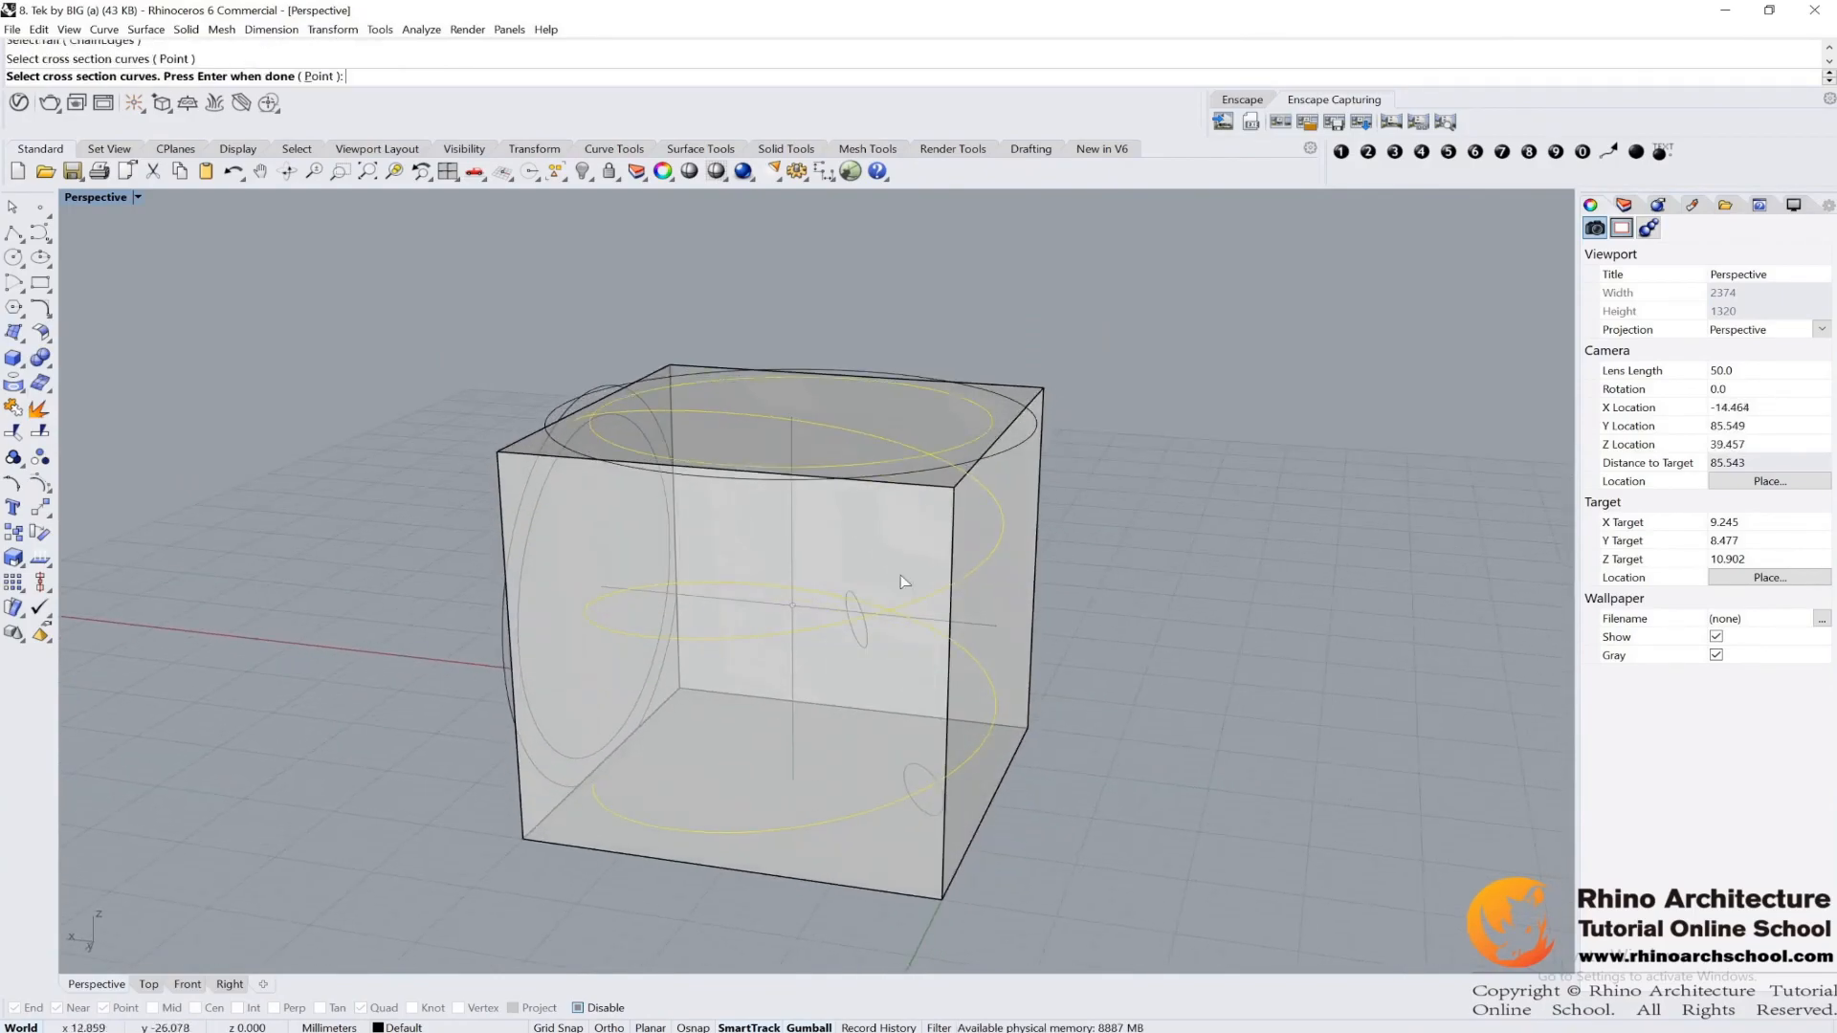
pyautogui.click(858, 609)
pyautogui.click(927, 777)
pyautogui.click(618, 725)
pyautogui.press('Return')
pyautogui.press('Return')
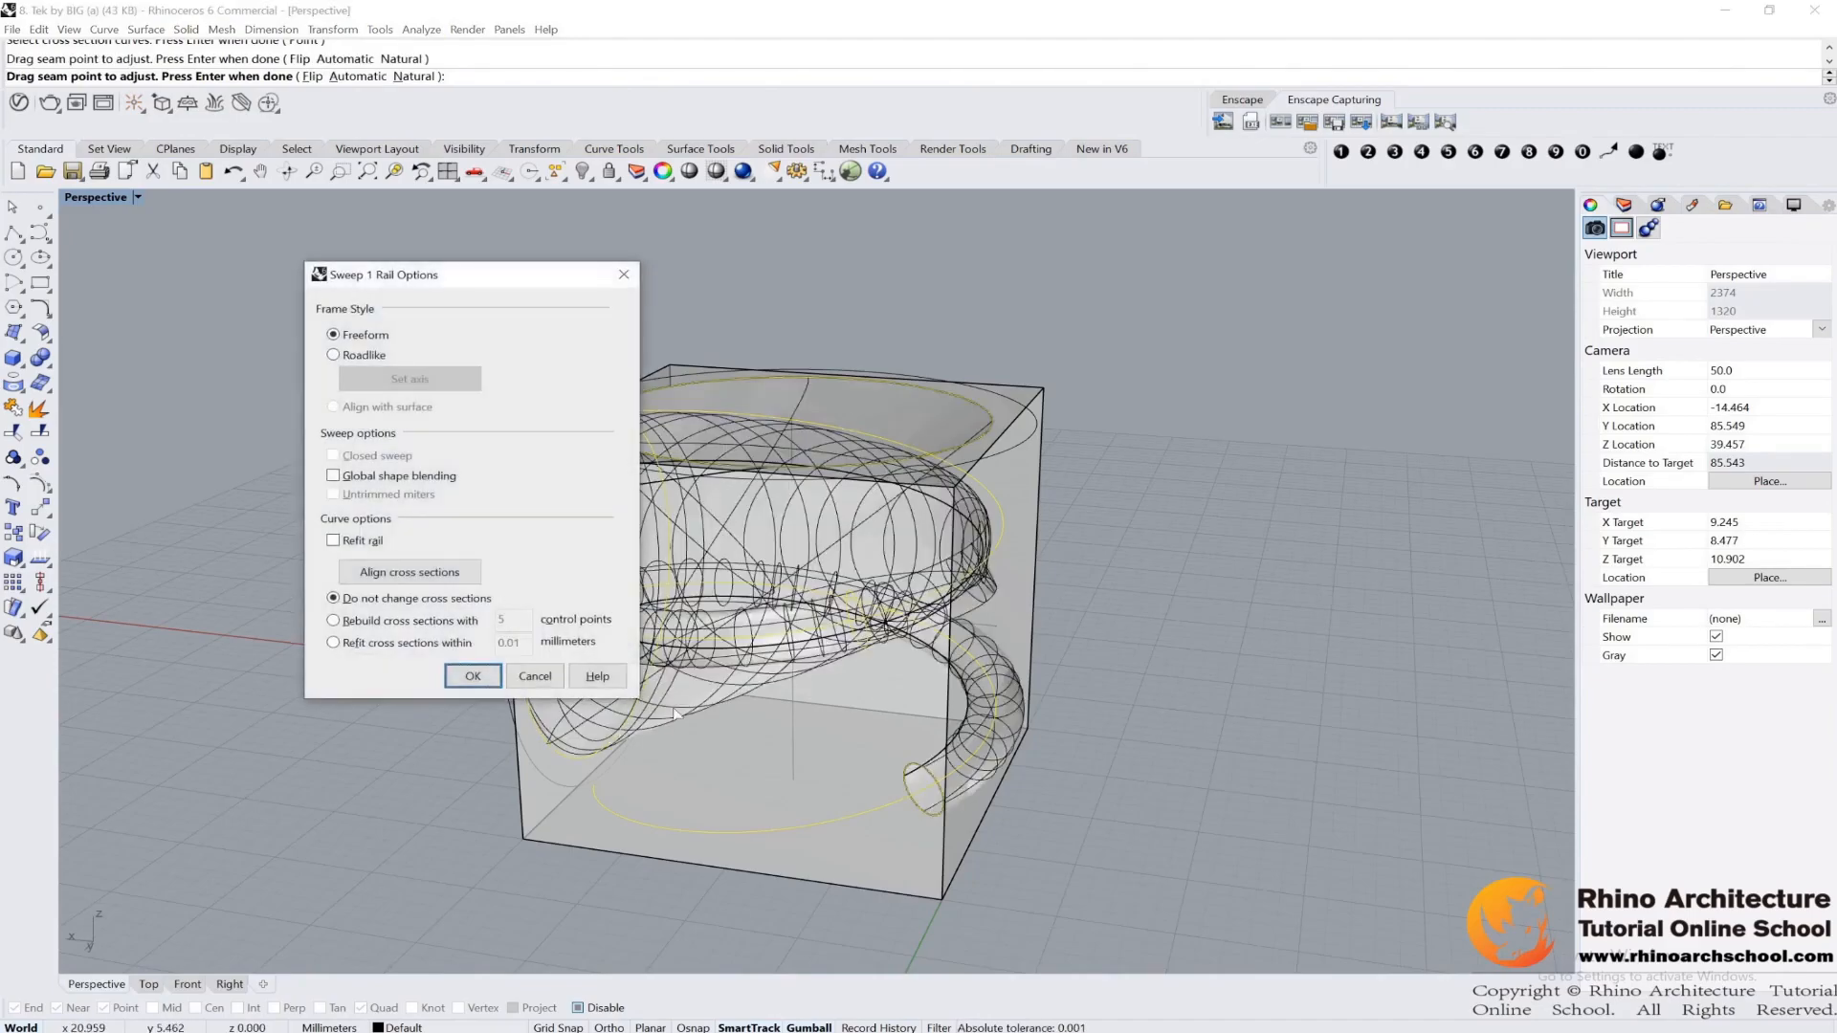
pyautogui.moveTo(1028, 620); pyautogui.dragTo(962, 585, button='right')
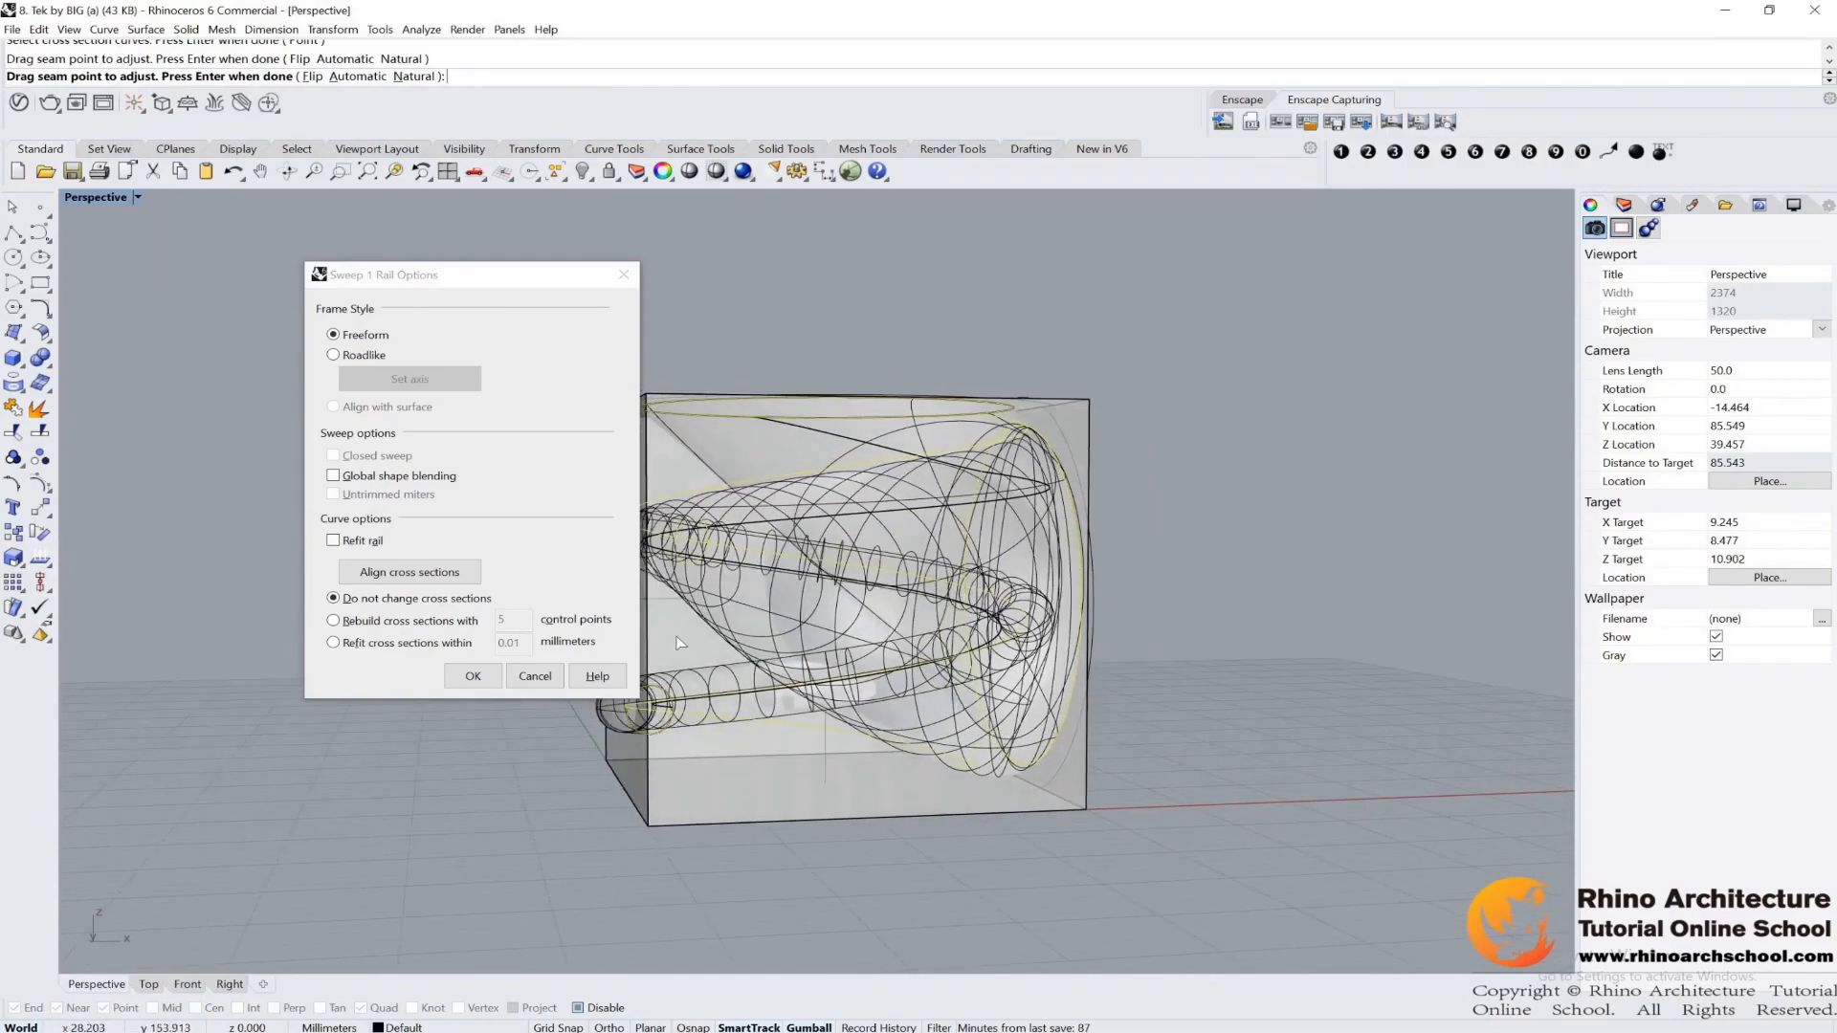
pyautogui.click(535, 676)
# Sweep the two small circles along the helix with Sweep 1 Rail, using Freeform frame style and unchanged cross sections.
pyautogui.moveTo(1147, 576); pyautogui.dragTo(1014, 584, button='right')
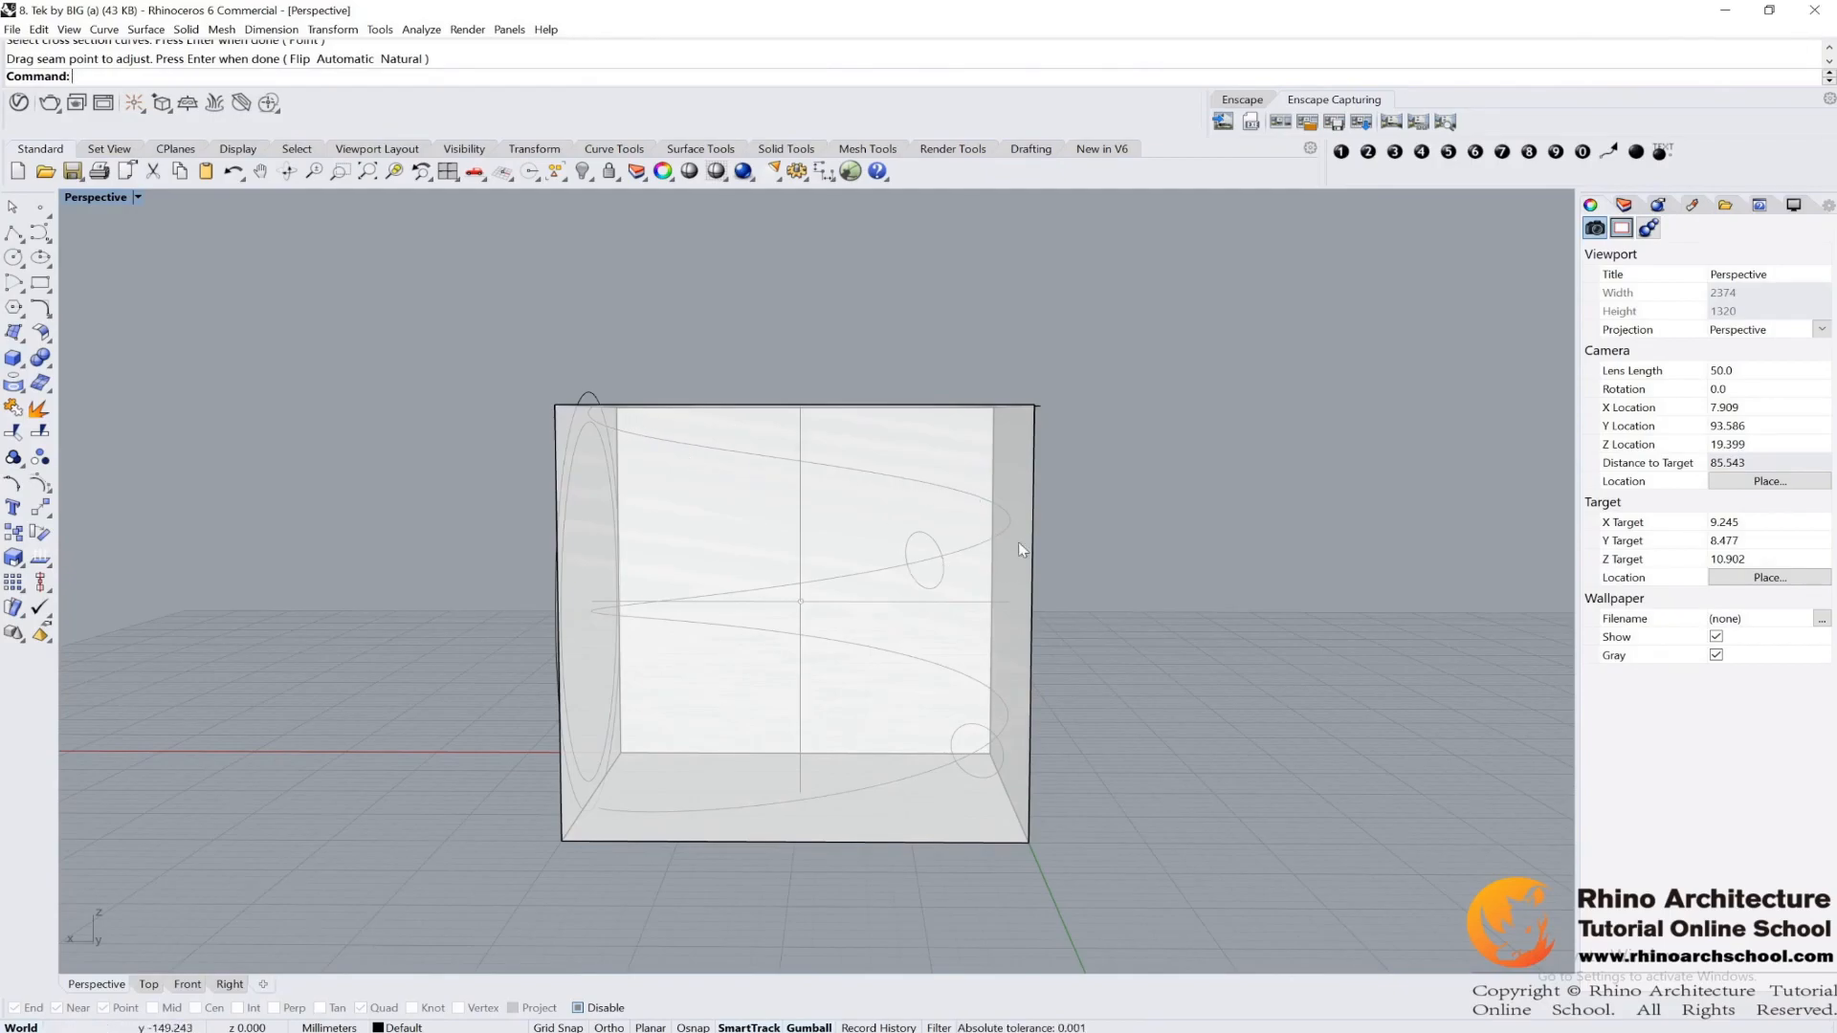
pyautogui.rightClick(955, 572)
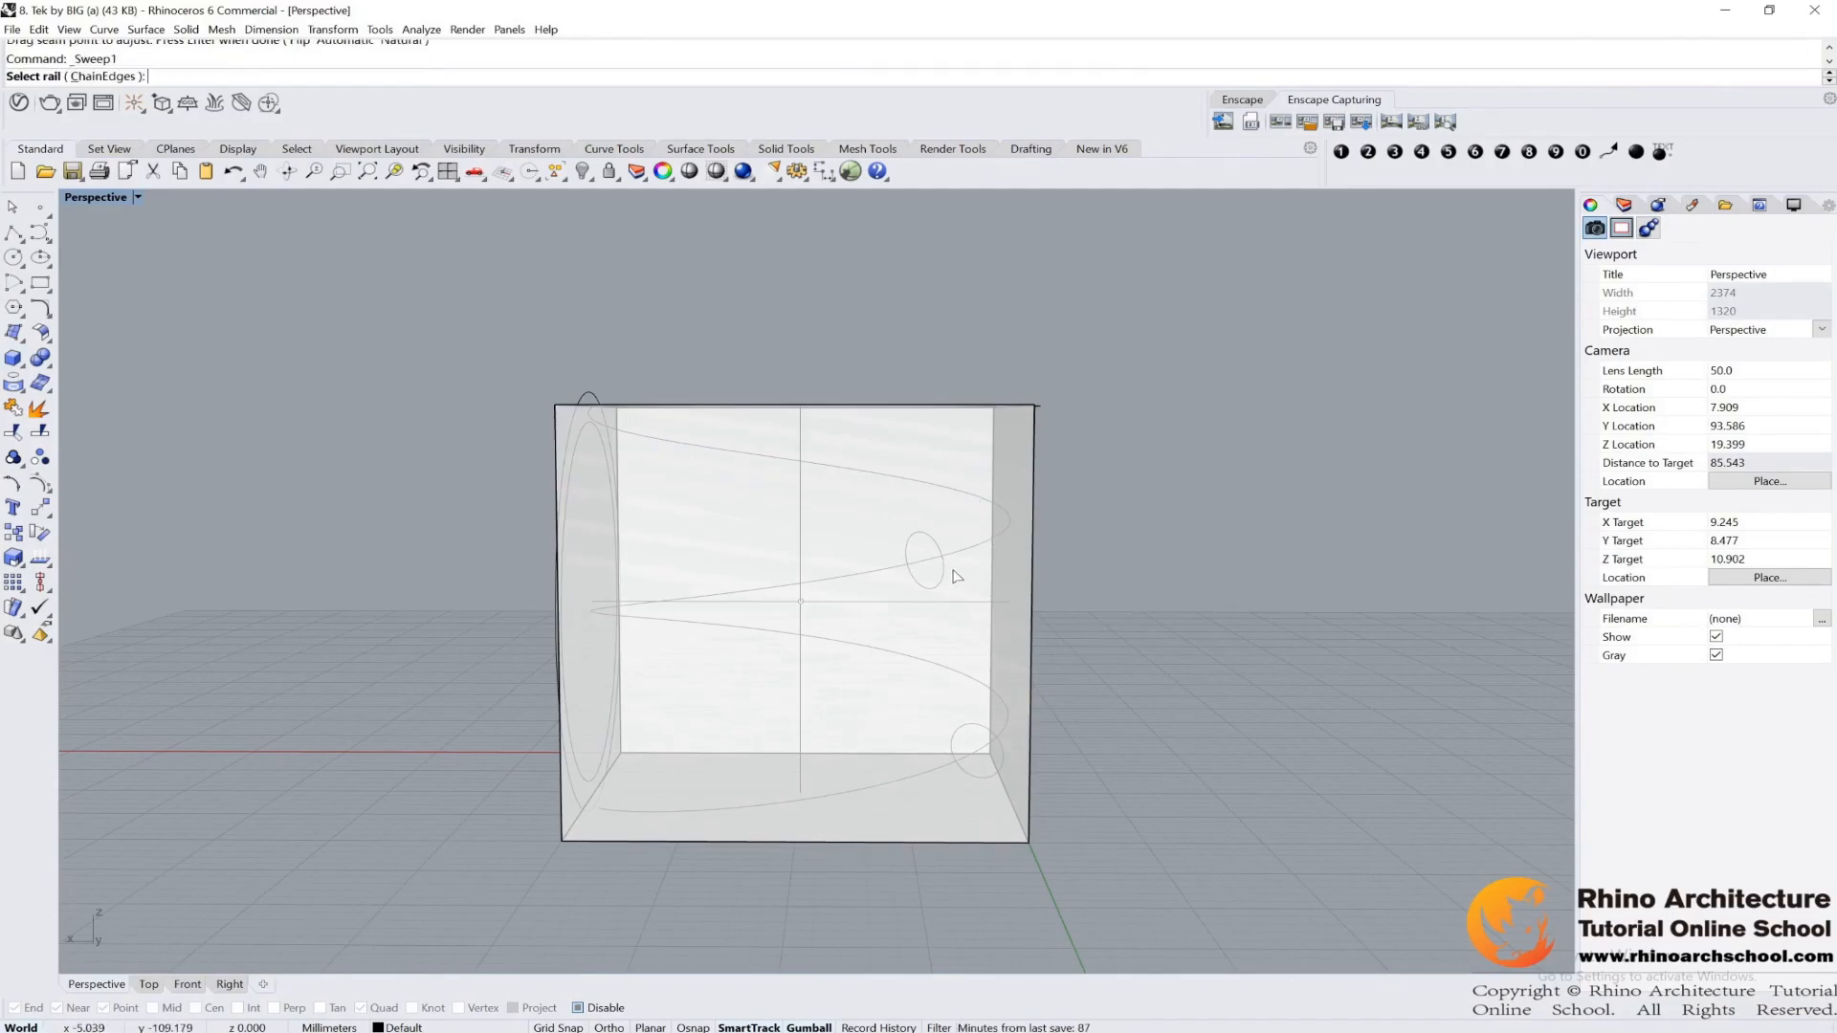
pyautogui.click(974, 553)
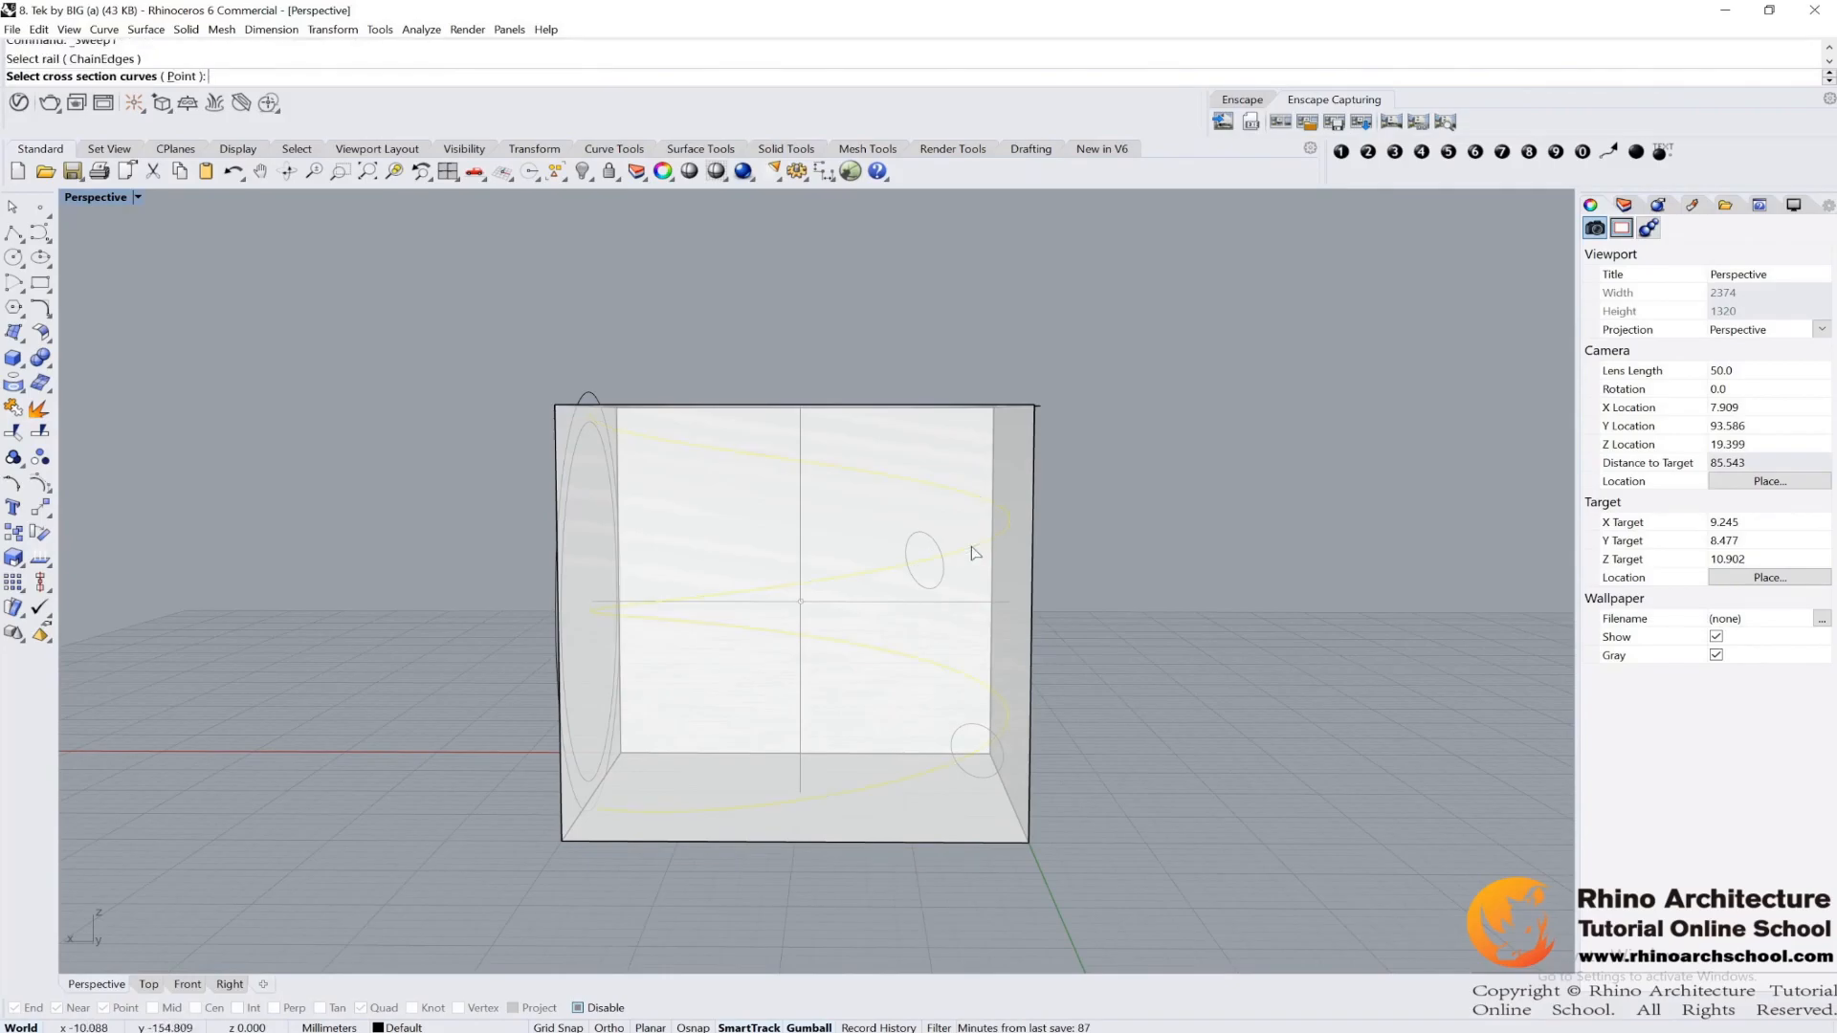
pyautogui.click(928, 551)
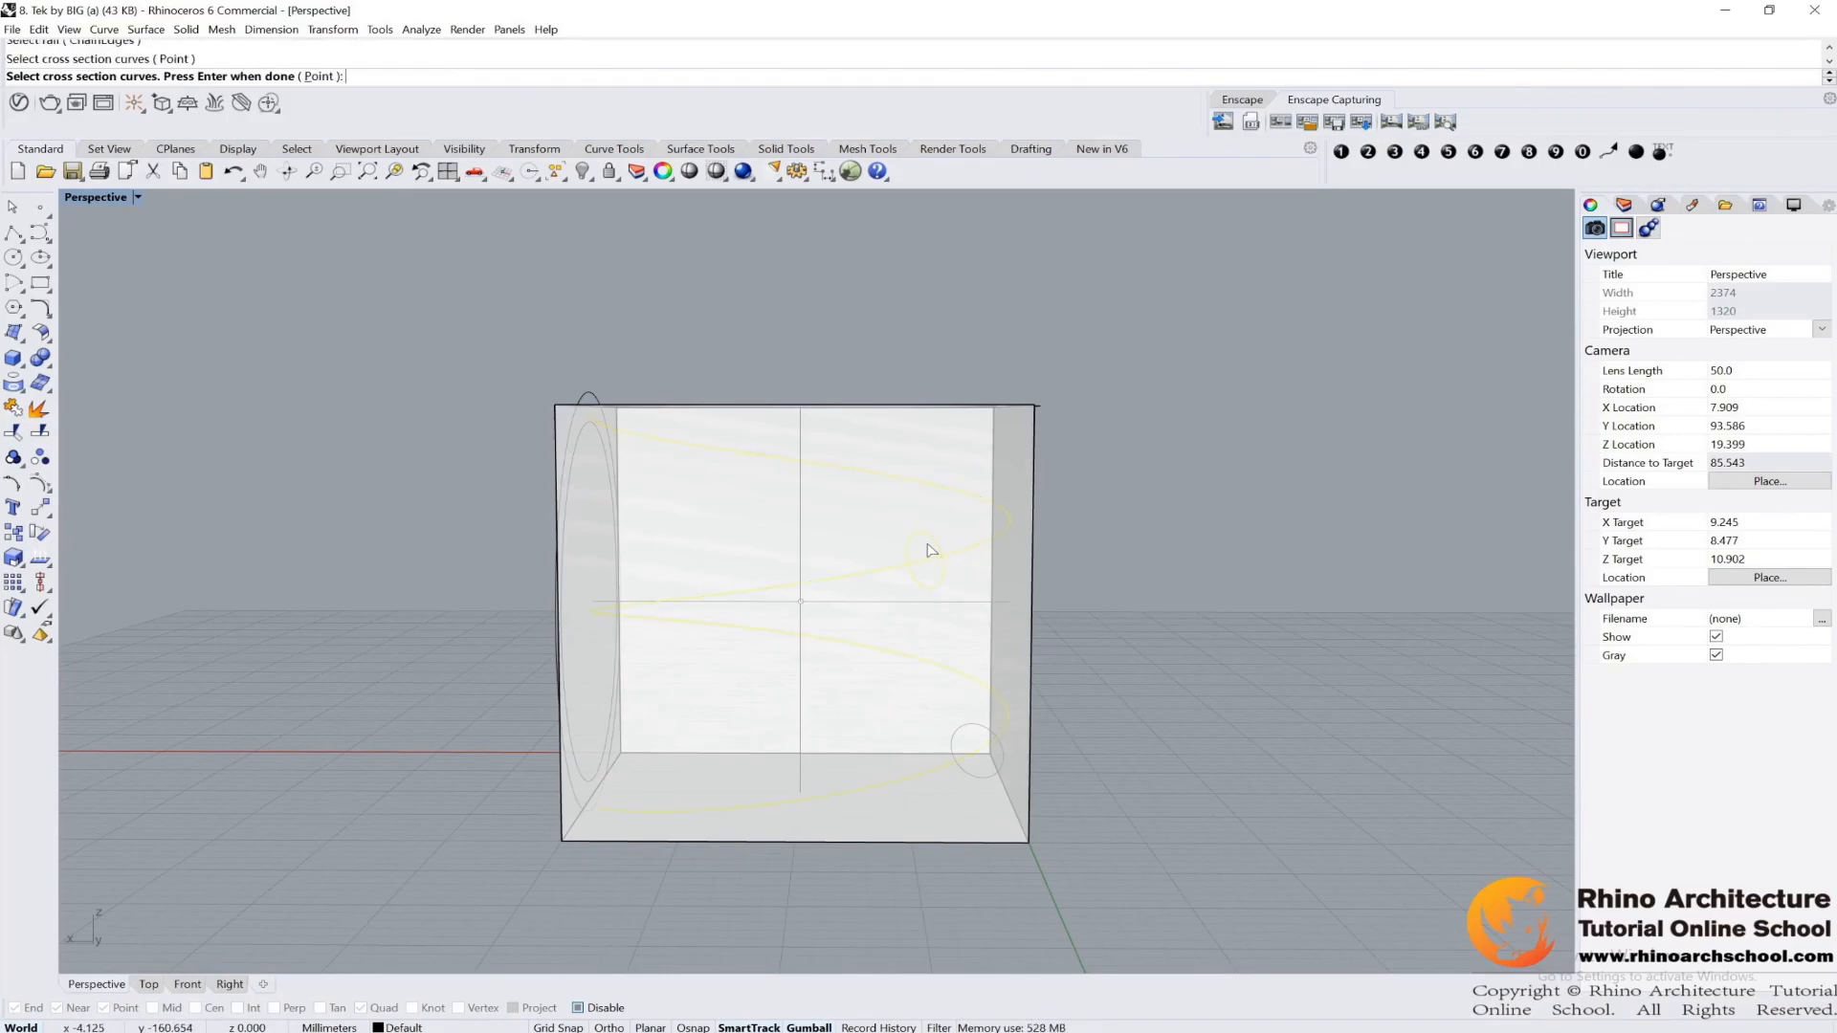
pyautogui.click(1016, 742)
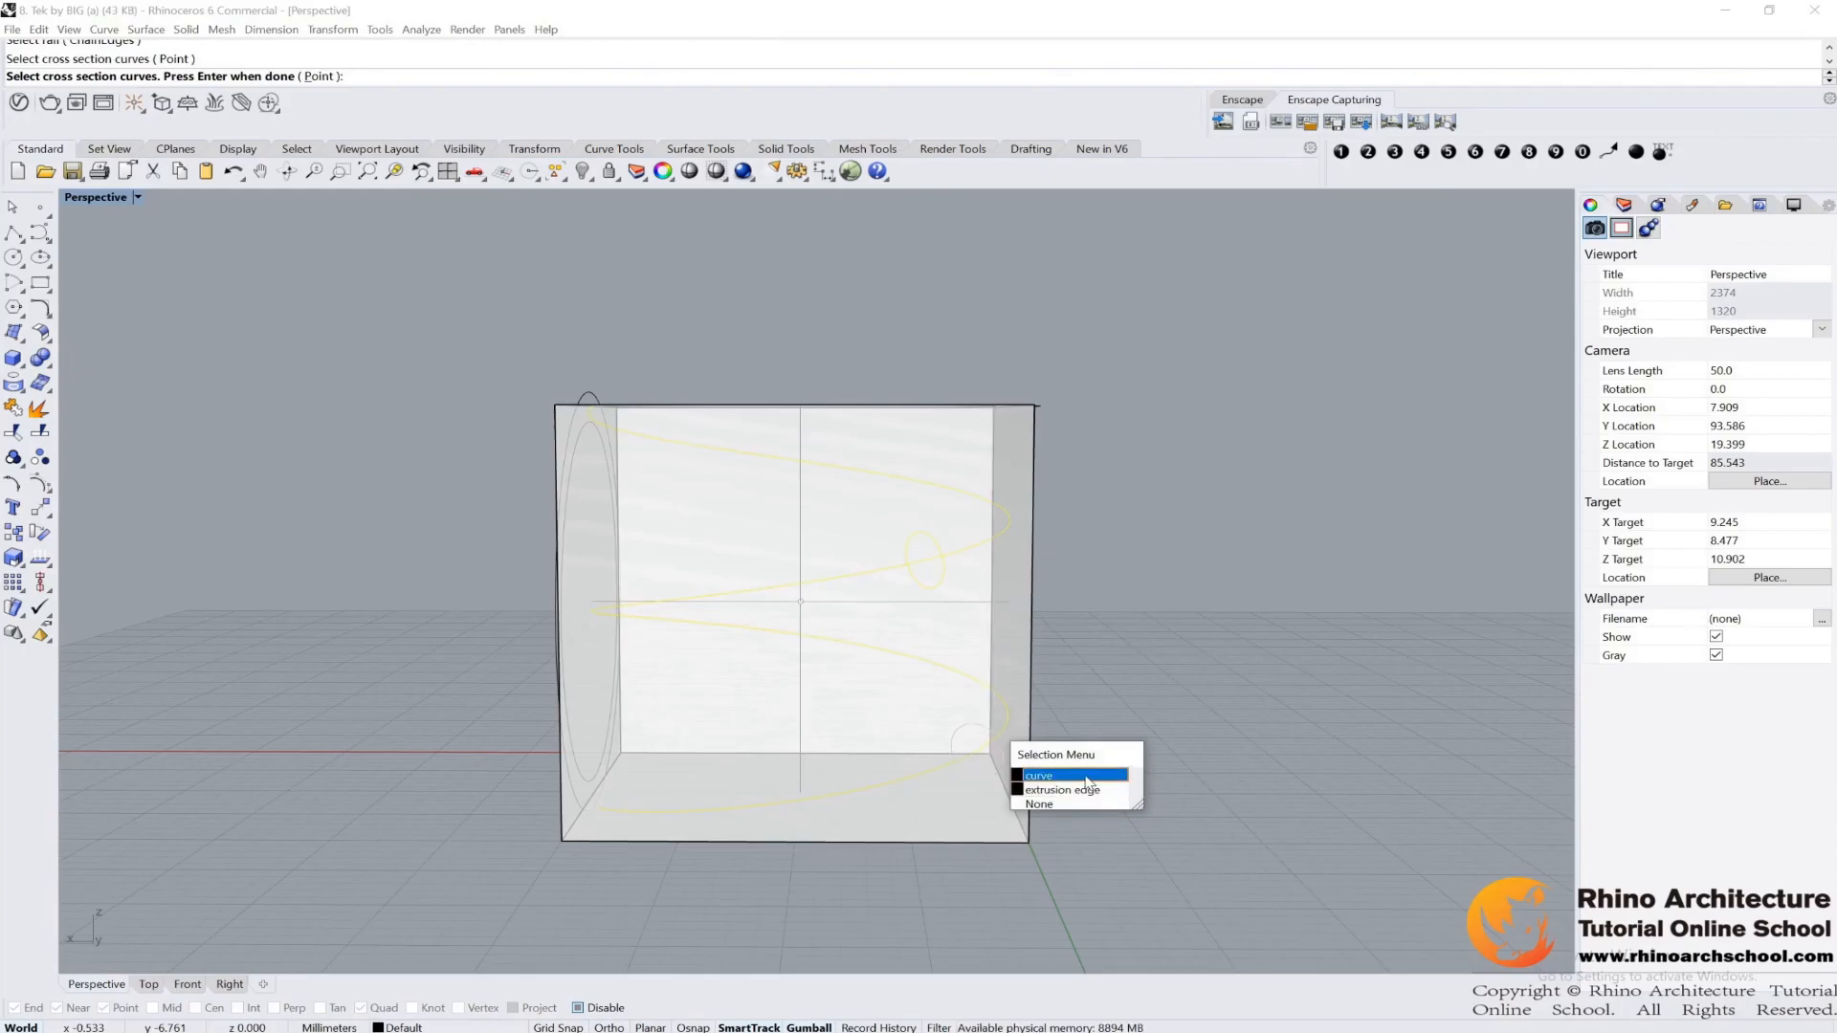
pyautogui.click(1094, 773)
pyautogui.press('Return')
pyautogui.press('Return')
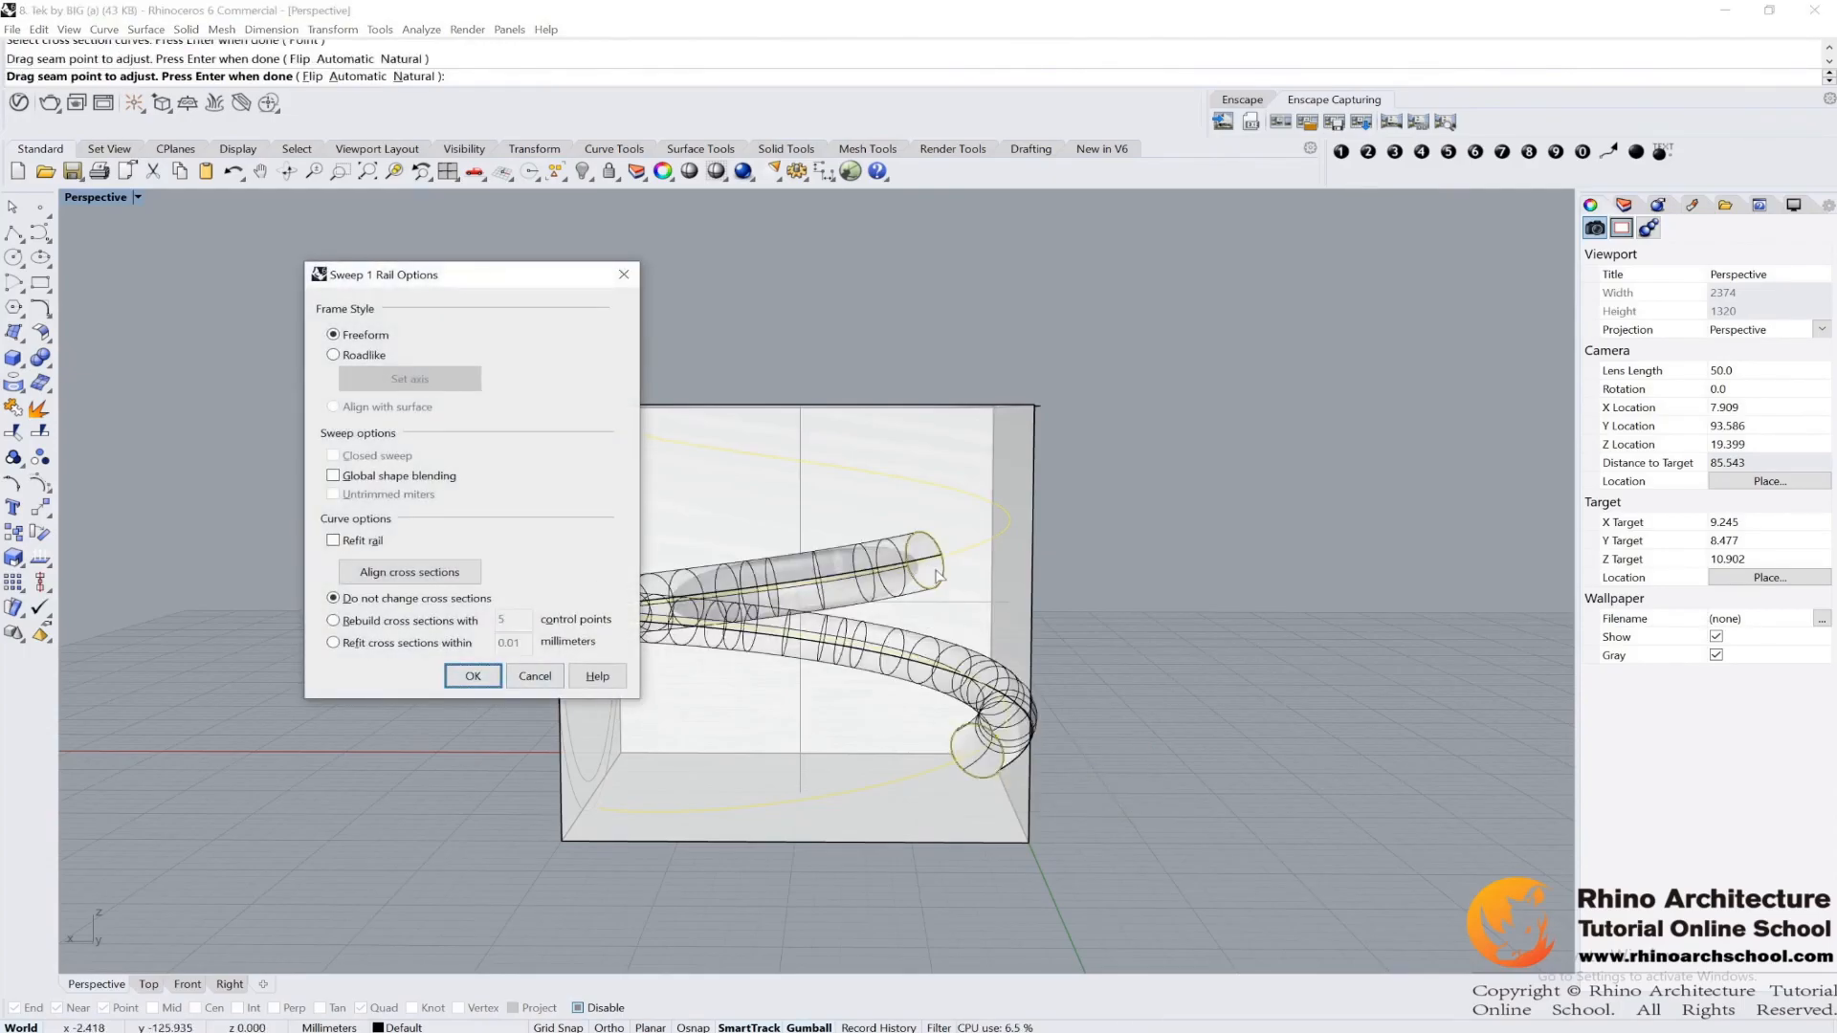
pyautogui.moveTo(939, 575); pyautogui.dragTo(955, 625, button='right')
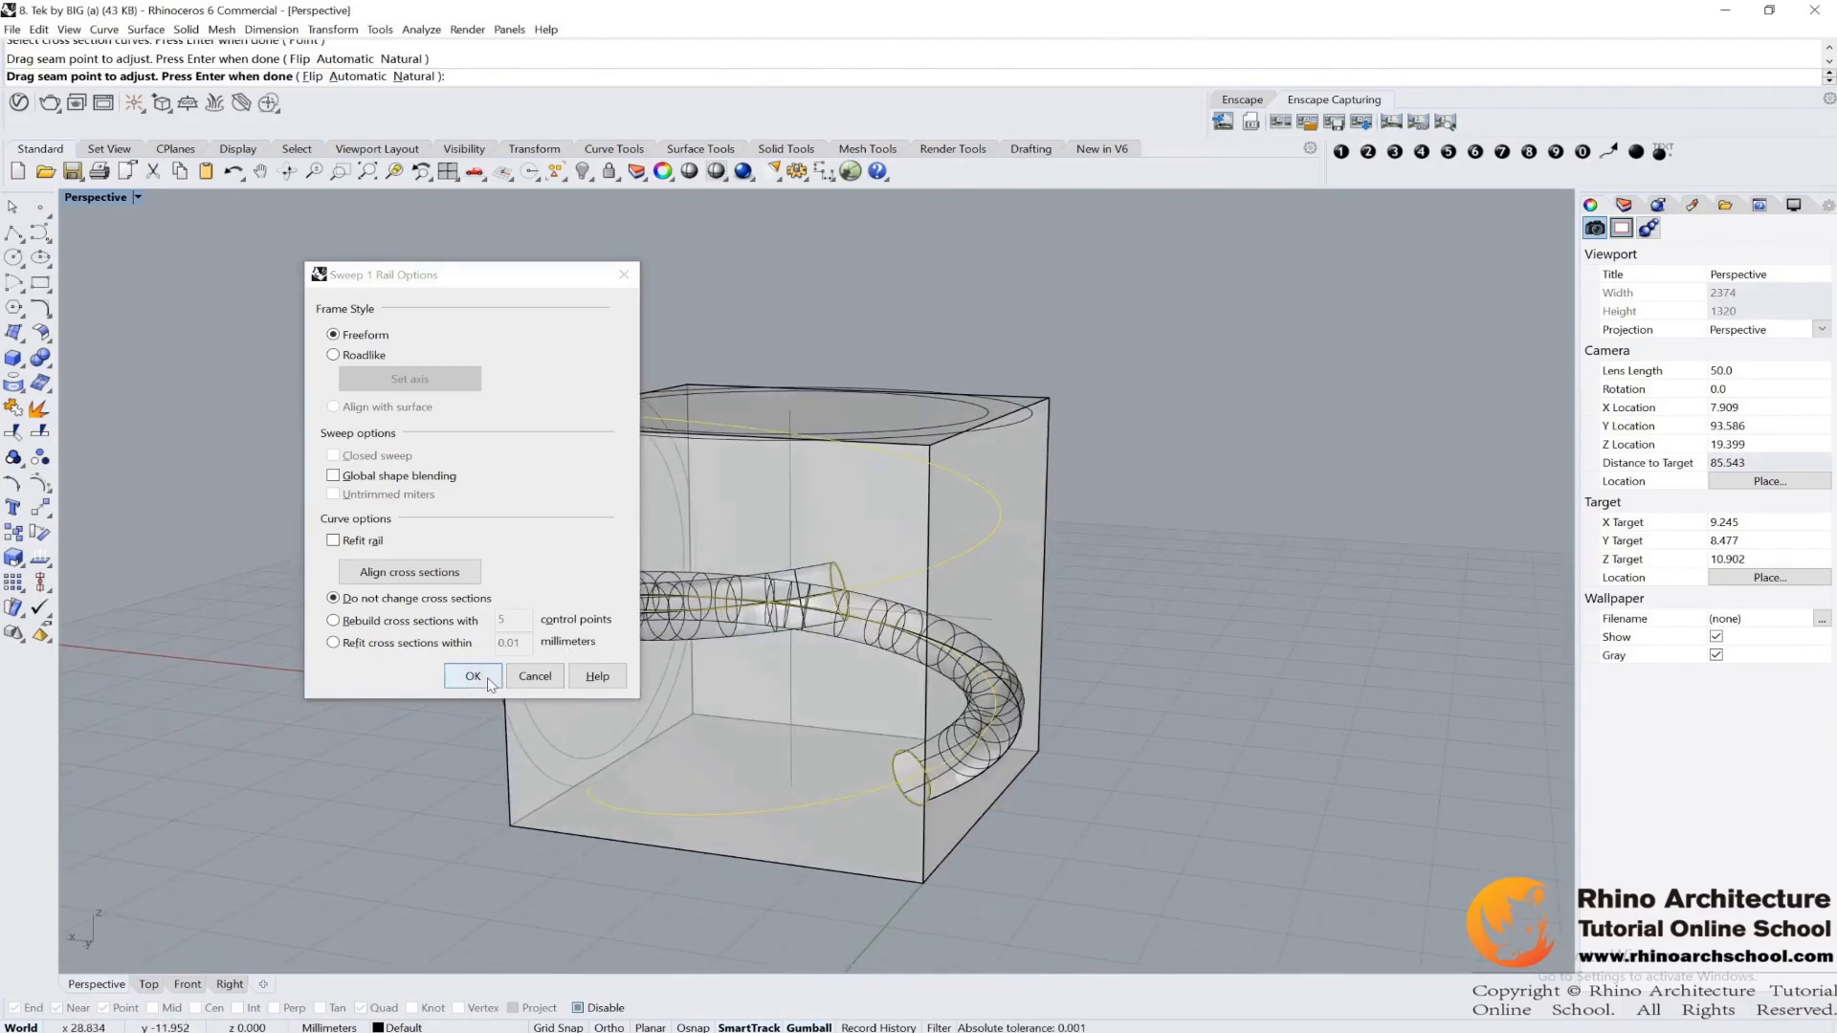
pyautogui.click(472, 675)
pyautogui.moveTo(1139, 662); pyautogui.dragTo(699, 341, button='right')
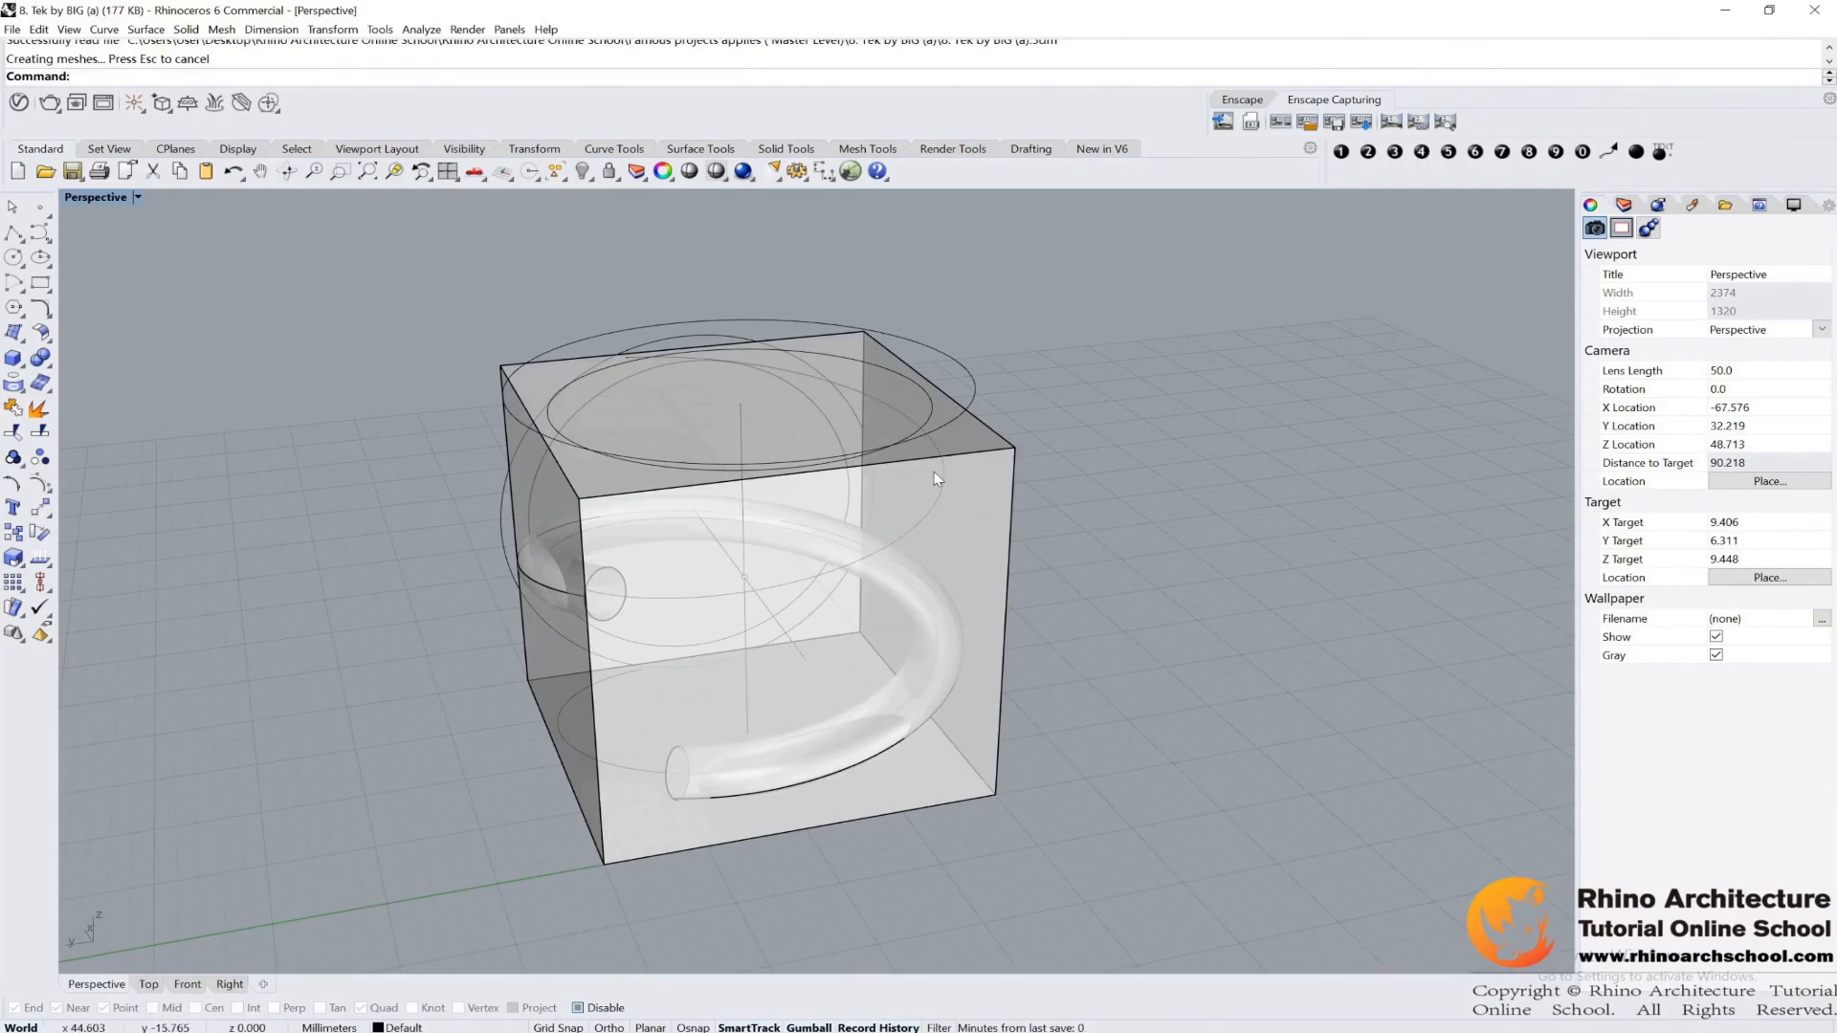
# Check the Record History options.
pyautogui.click(21, 344)
pyautogui.rightClick(890, 1027)
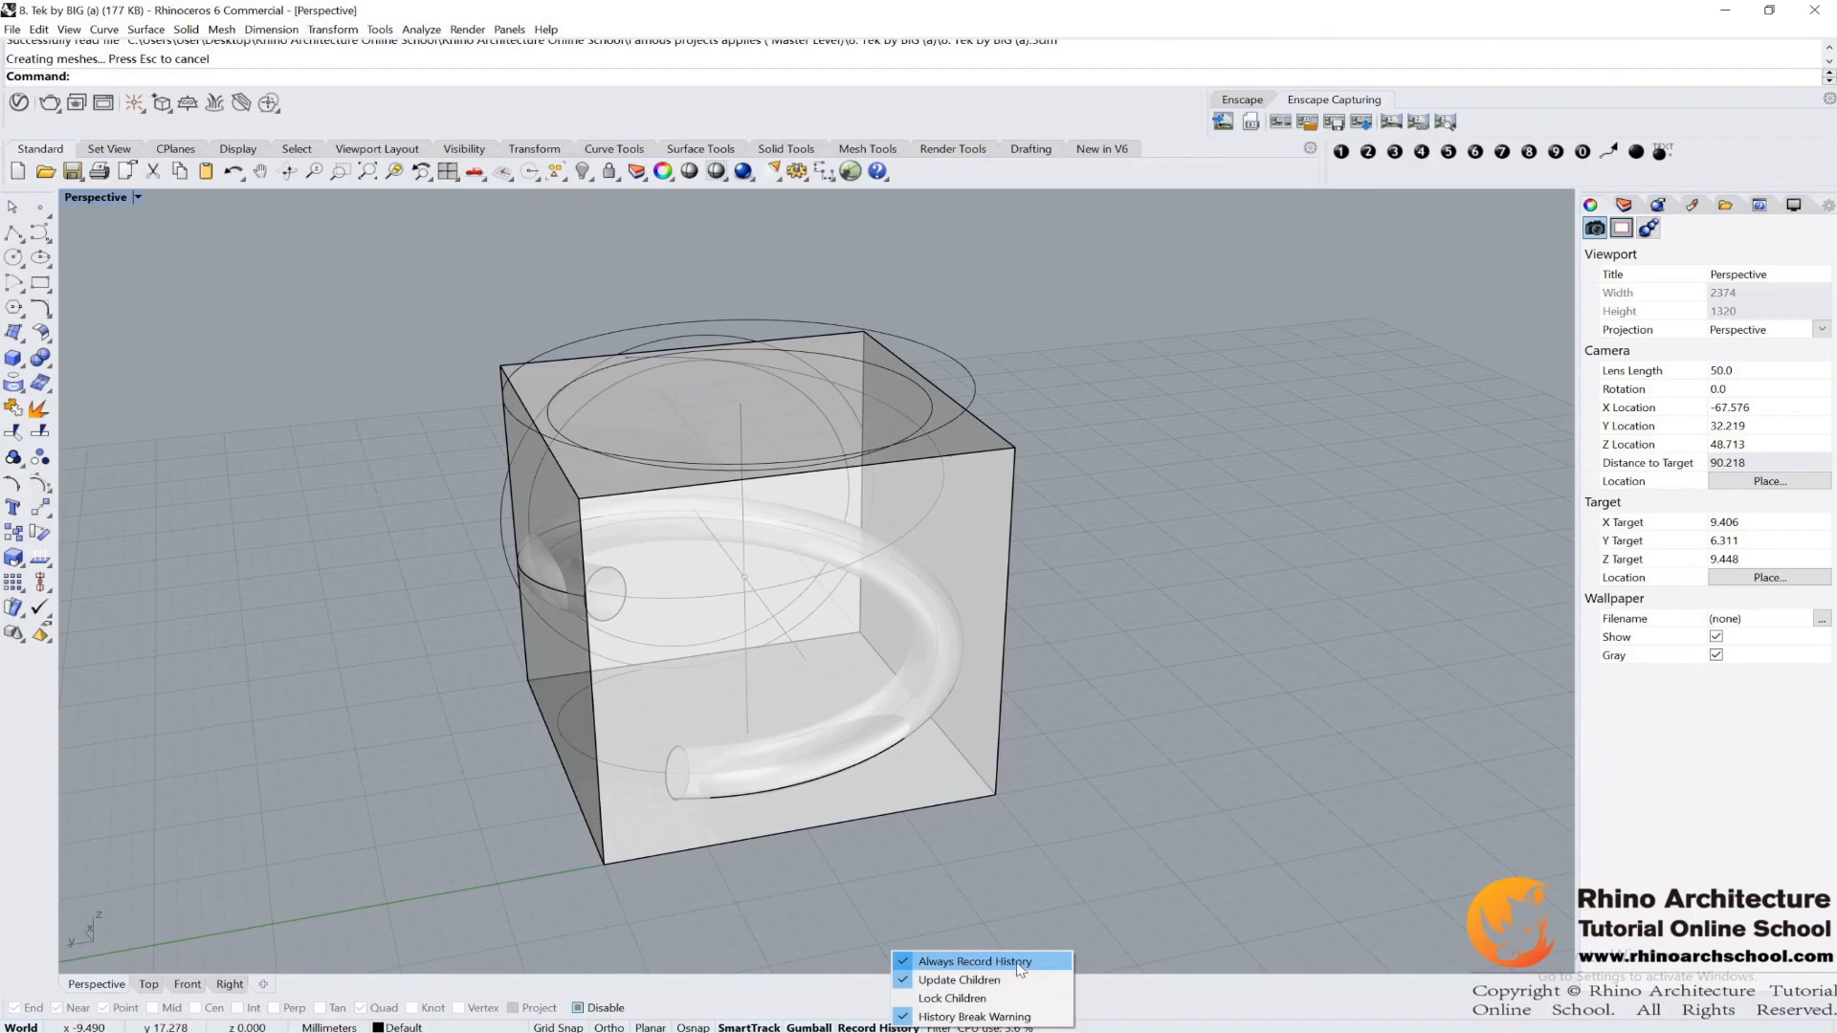
pyautogui.click(1020, 911)
pyautogui.moveTo(1007, 910); pyautogui.dragTo(988, 865, button='right')
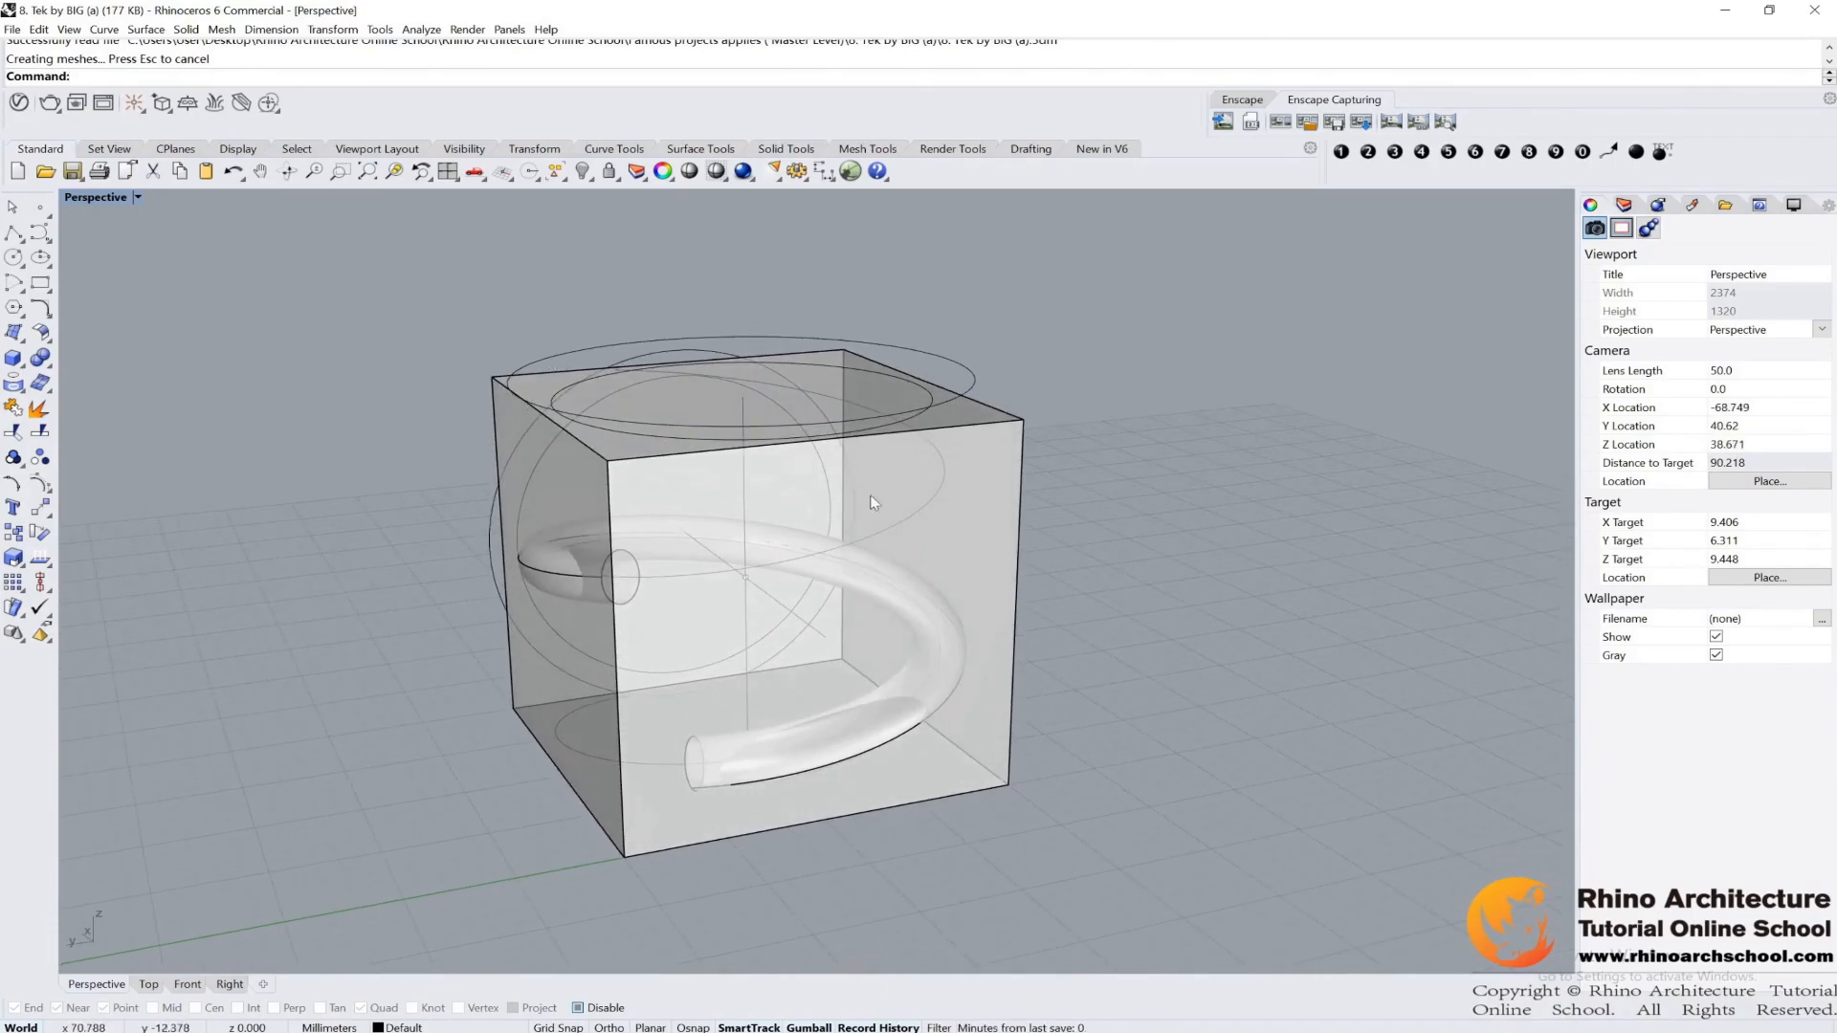
# Draw a third circle around the helix at its upper bend, with a radius of about 1.32 mm.
pyautogui.click(22, 267)
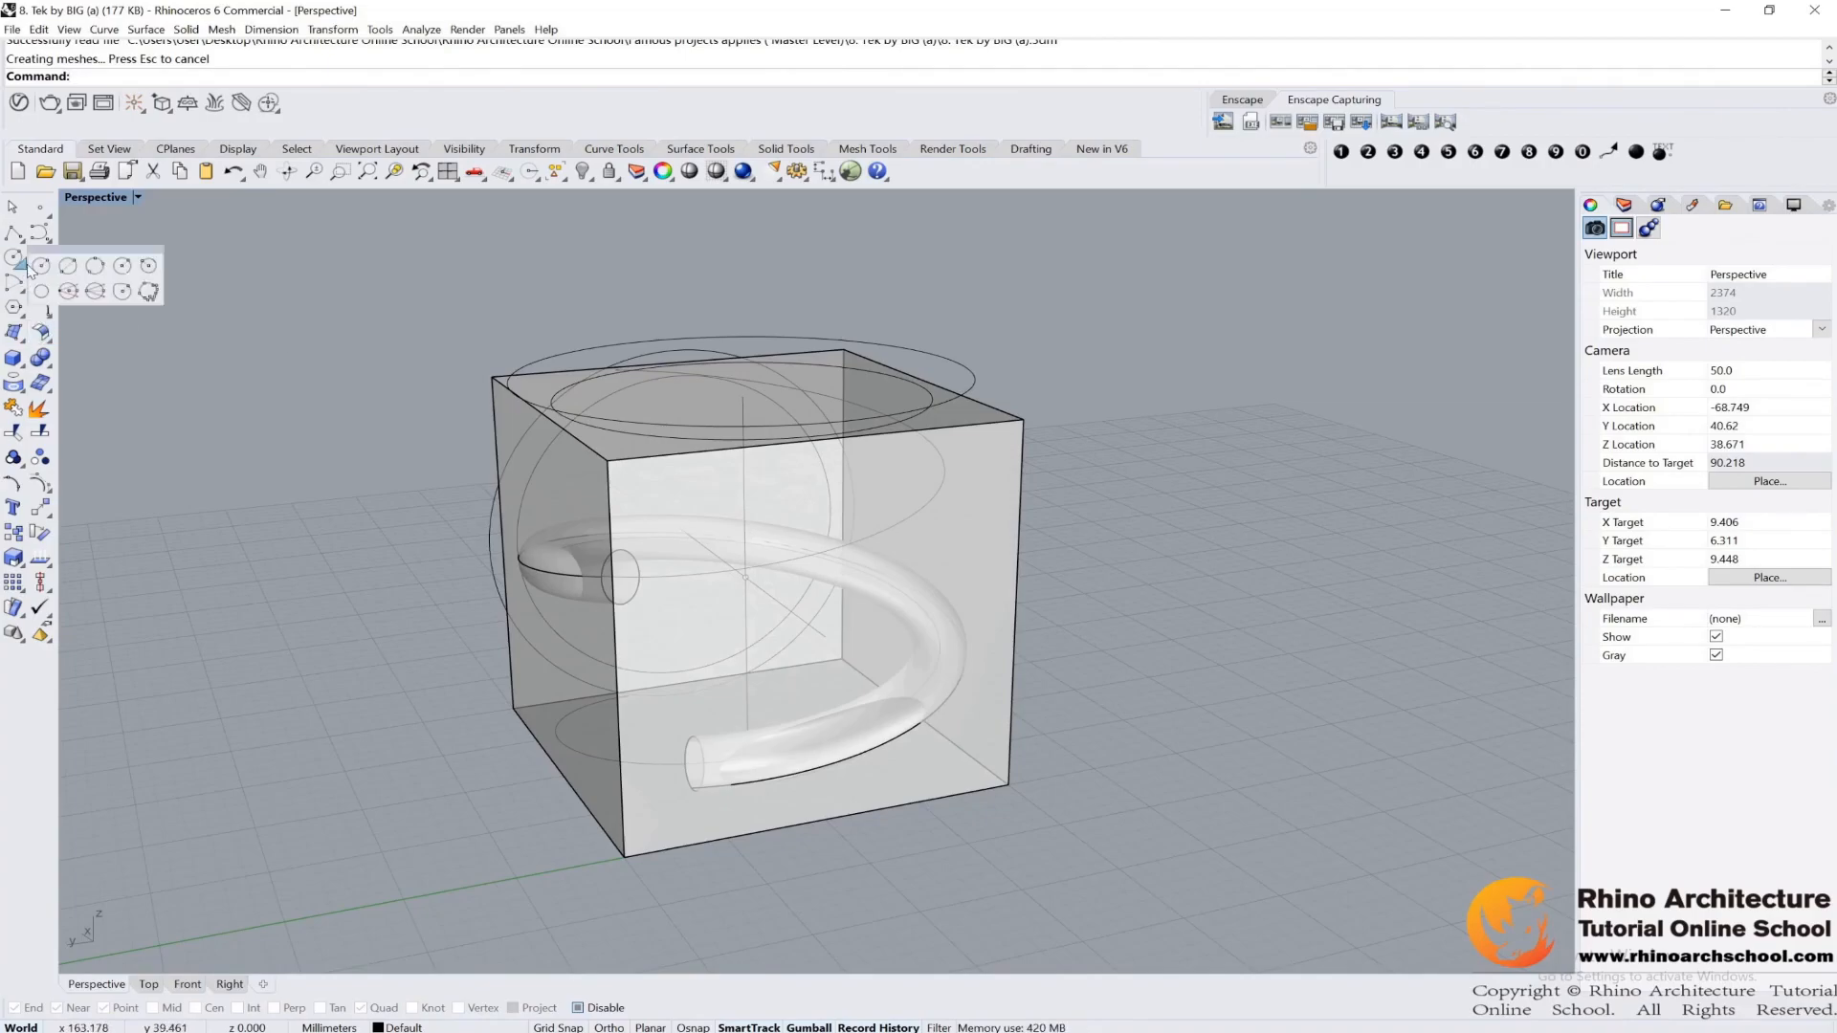
pyautogui.click(128, 271)
pyautogui.scroll(3, 938, 503)
pyautogui.moveTo(927, 498); pyautogui.dragTo(996, 479, button='right')
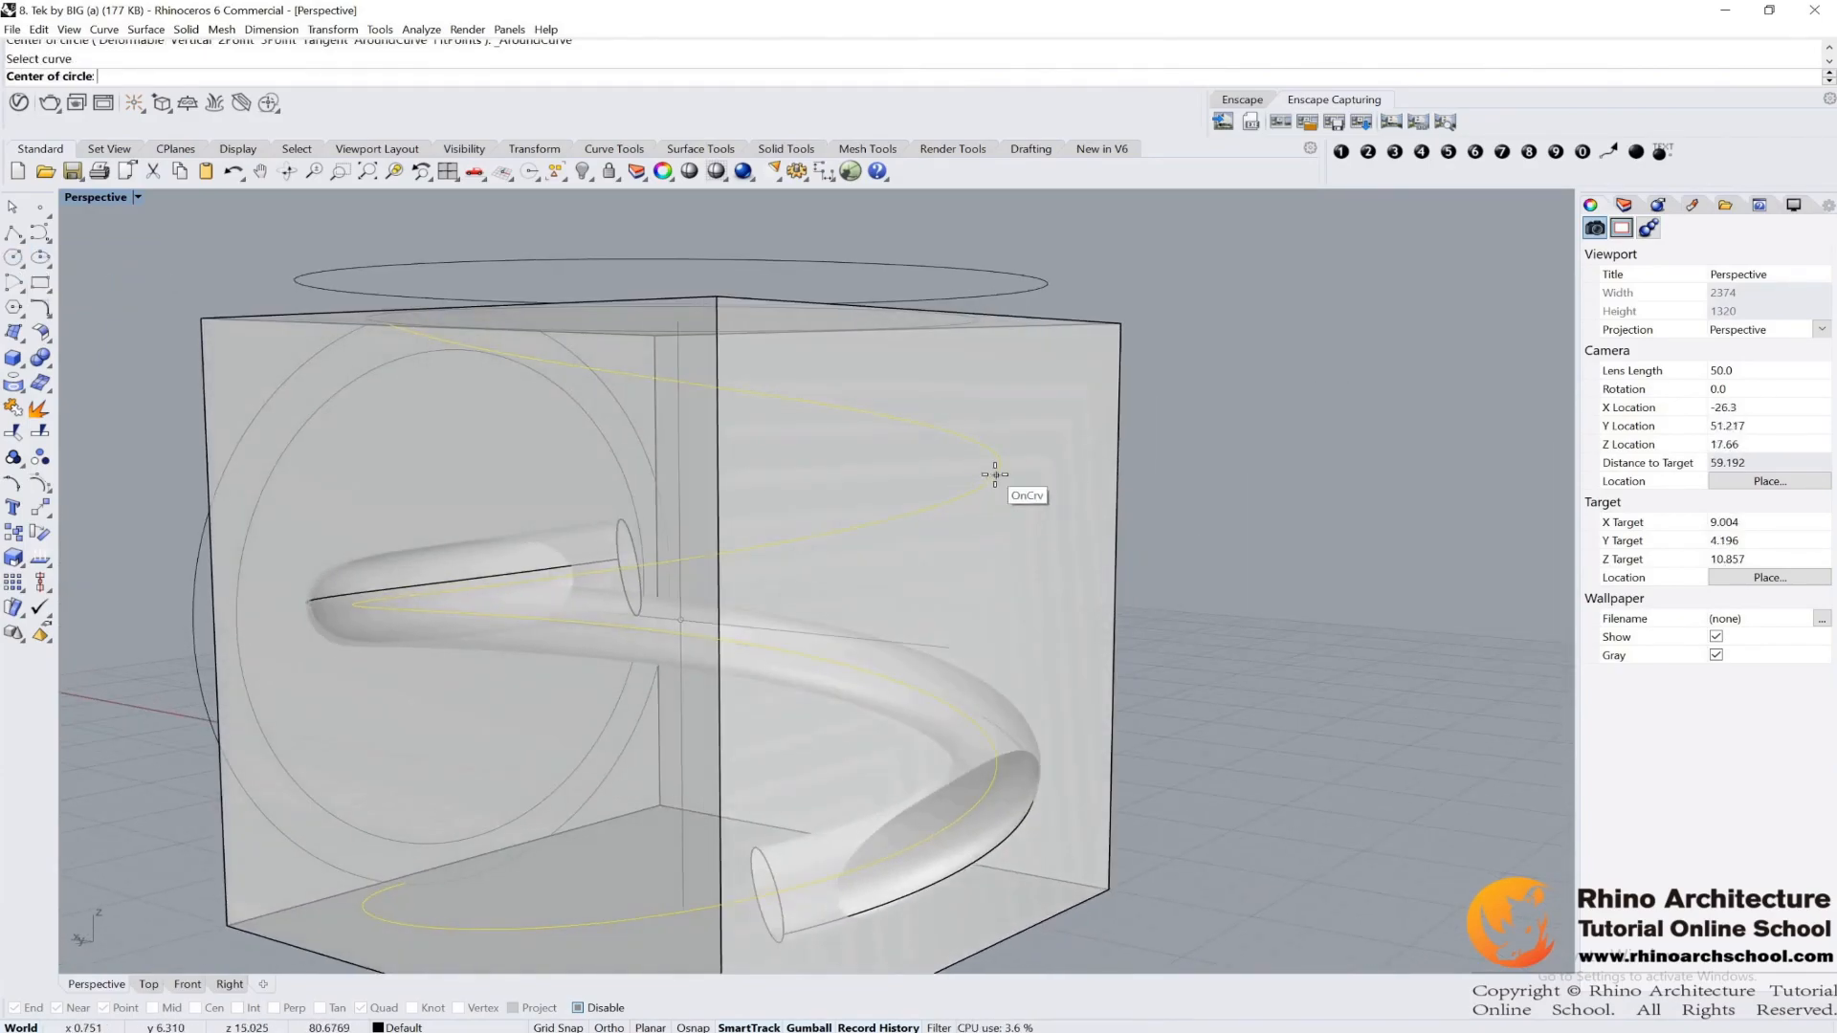
pyautogui.click(996, 474)
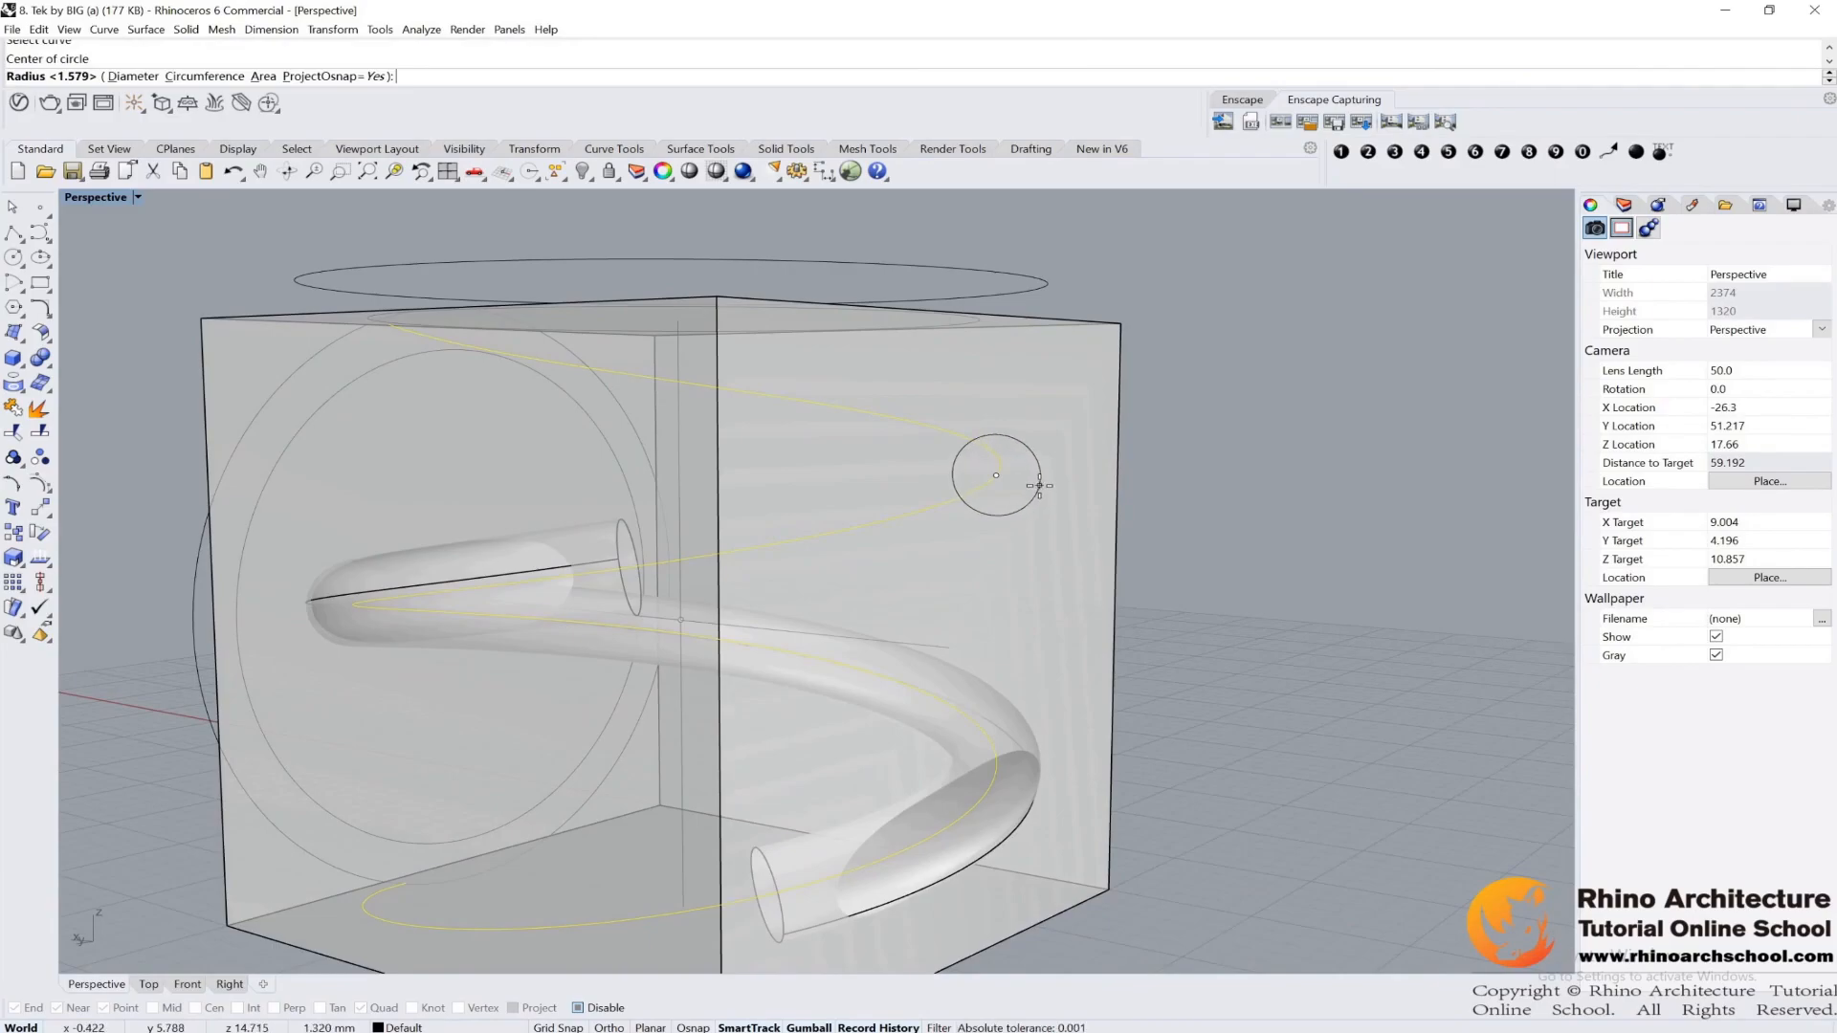
pyautogui.click(1040, 485)
pyautogui.moveTo(1098, 481); pyautogui.dragTo(1022, 499, button='right')
# Nudge the new circle at the helix's upper bend slightly sideways.
pyautogui.click(1045, 467)
pyautogui.moveTo(1009, 468); pyautogui.dragTo(1011, 466)
pyautogui.moveTo(1198, 471); pyautogui.dragTo(1108, 482, button='right')
pyautogui.click(1111, 456)
pyautogui.click(1114, 456)
pyautogui.moveTo(1022, 468); pyautogui.dragTo(1013, 468)
# Nudge the larger horizontal circle above the box slightly in the vertical direction.
pyautogui.click(319, 307)
pyautogui.click(379, 285)
pyautogui.moveTo(1014, 309); pyautogui.dragTo(933, 323, button='right')
pyautogui.click(19, 338)
pyautogui.click(647, 244)
pyautogui.moveTo(1144, 322); pyautogui.dragTo(789, 279, button='right')
pyautogui.click(1095, 287)
pyautogui.moveTo(732, 243); pyautogui.dragTo(732, 246)
pyautogui.moveTo(1001, 310)
pyautogui.mouseDown(button='right')
pyautogui.moveTo(1024, 314)
pyautogui.moveTo(990, 306)
pyautogui.mouseUp(button='right')
pyautogui.click(1081, 249)
pyautogui.moveTo(1082, 249)
pyautogui.mouseDown(button='right')
pyautogui.moveTo(1054, 275)
pyautogui.moveTo(1058, 258)
pyautogui.mouseUp(button='right')
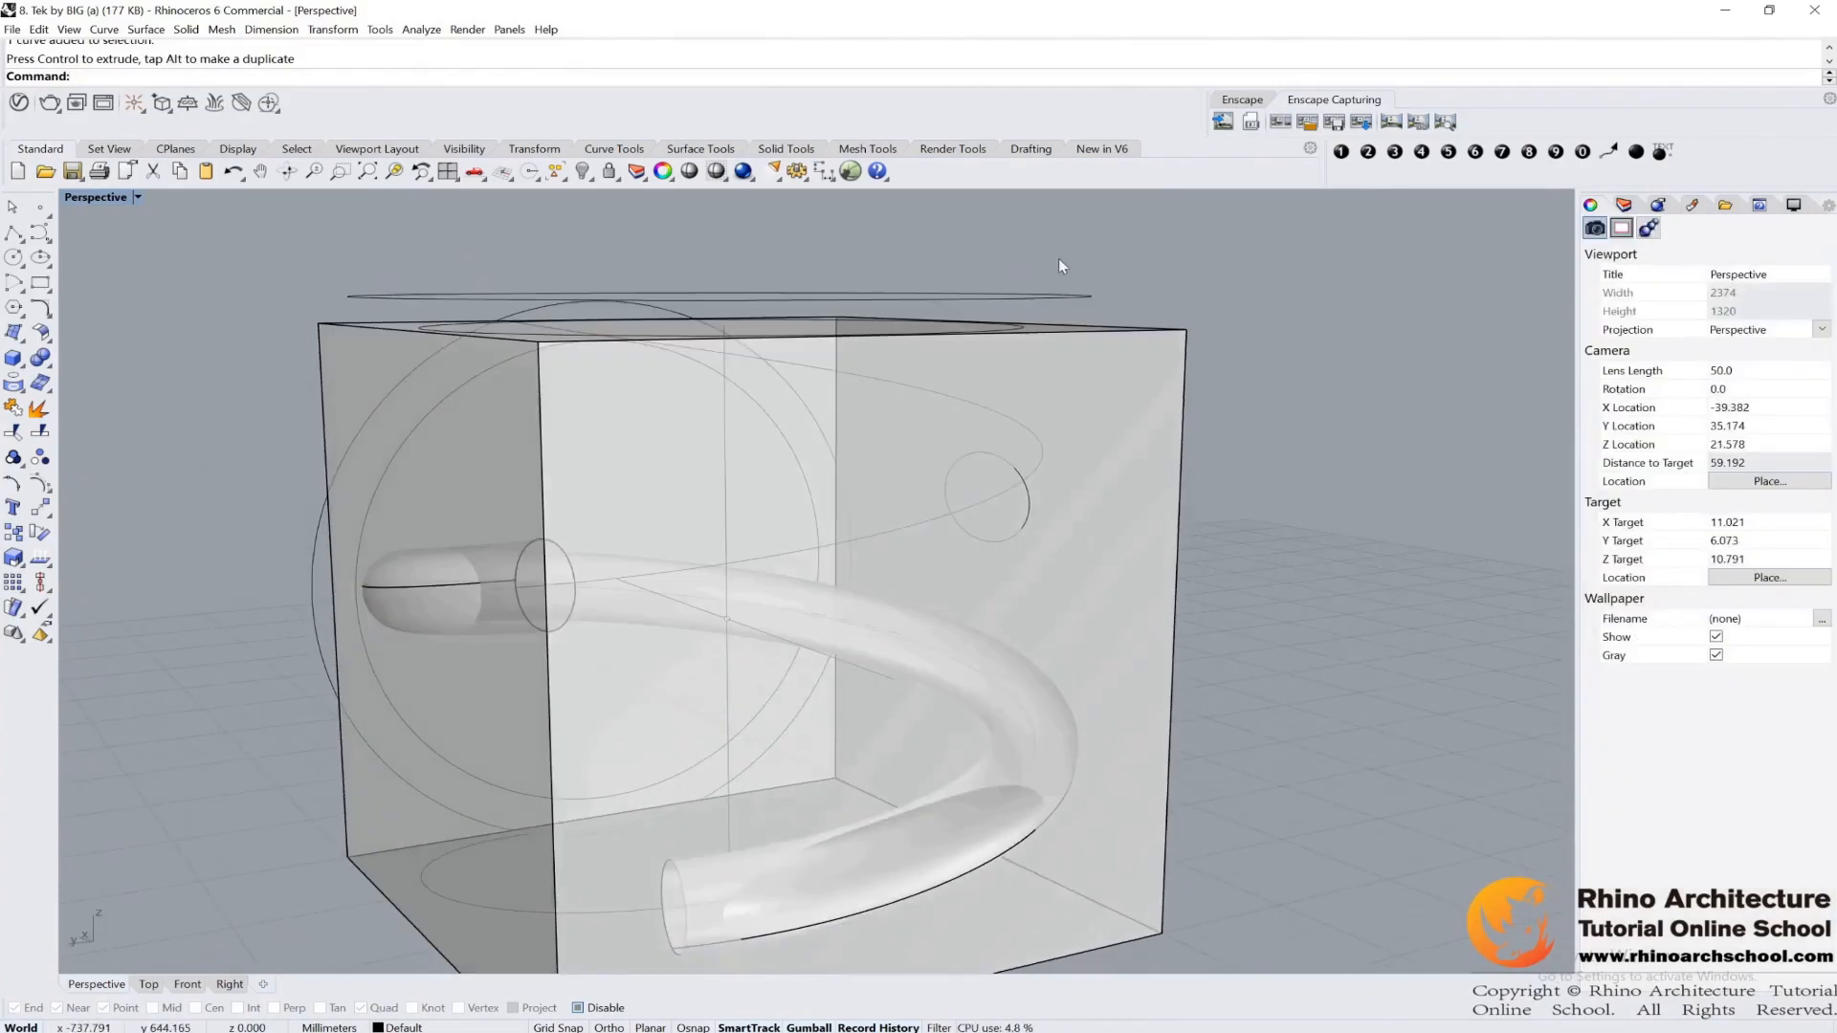
# Start a loft through the swept tube's upper end, the third small circle, and the inner and outer circles at the box's top.
pyautogui.click(44, 357)
pyautogui.click(121, 342)
pyautogui.moveTo(588, 632); pyautogui.dragTo(582, 538, button='right')
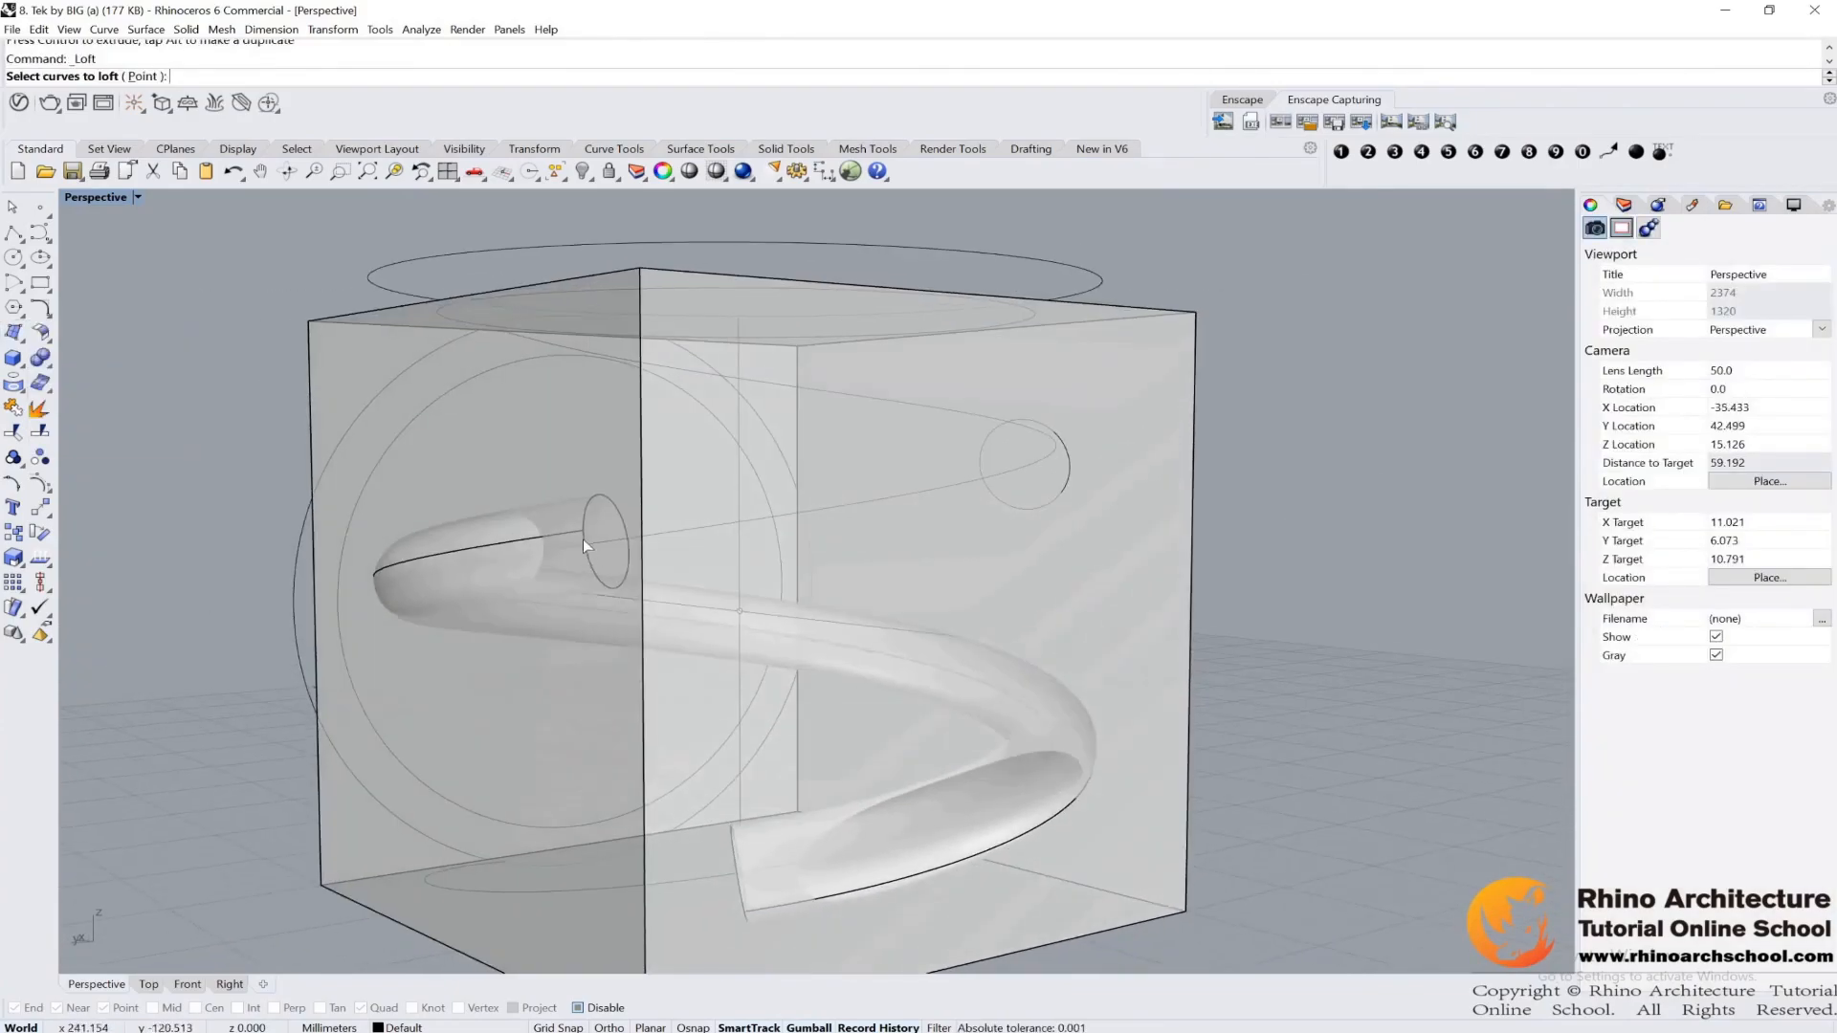
pyautogui.click(583, 537)
pyautogui.click(630, 598)
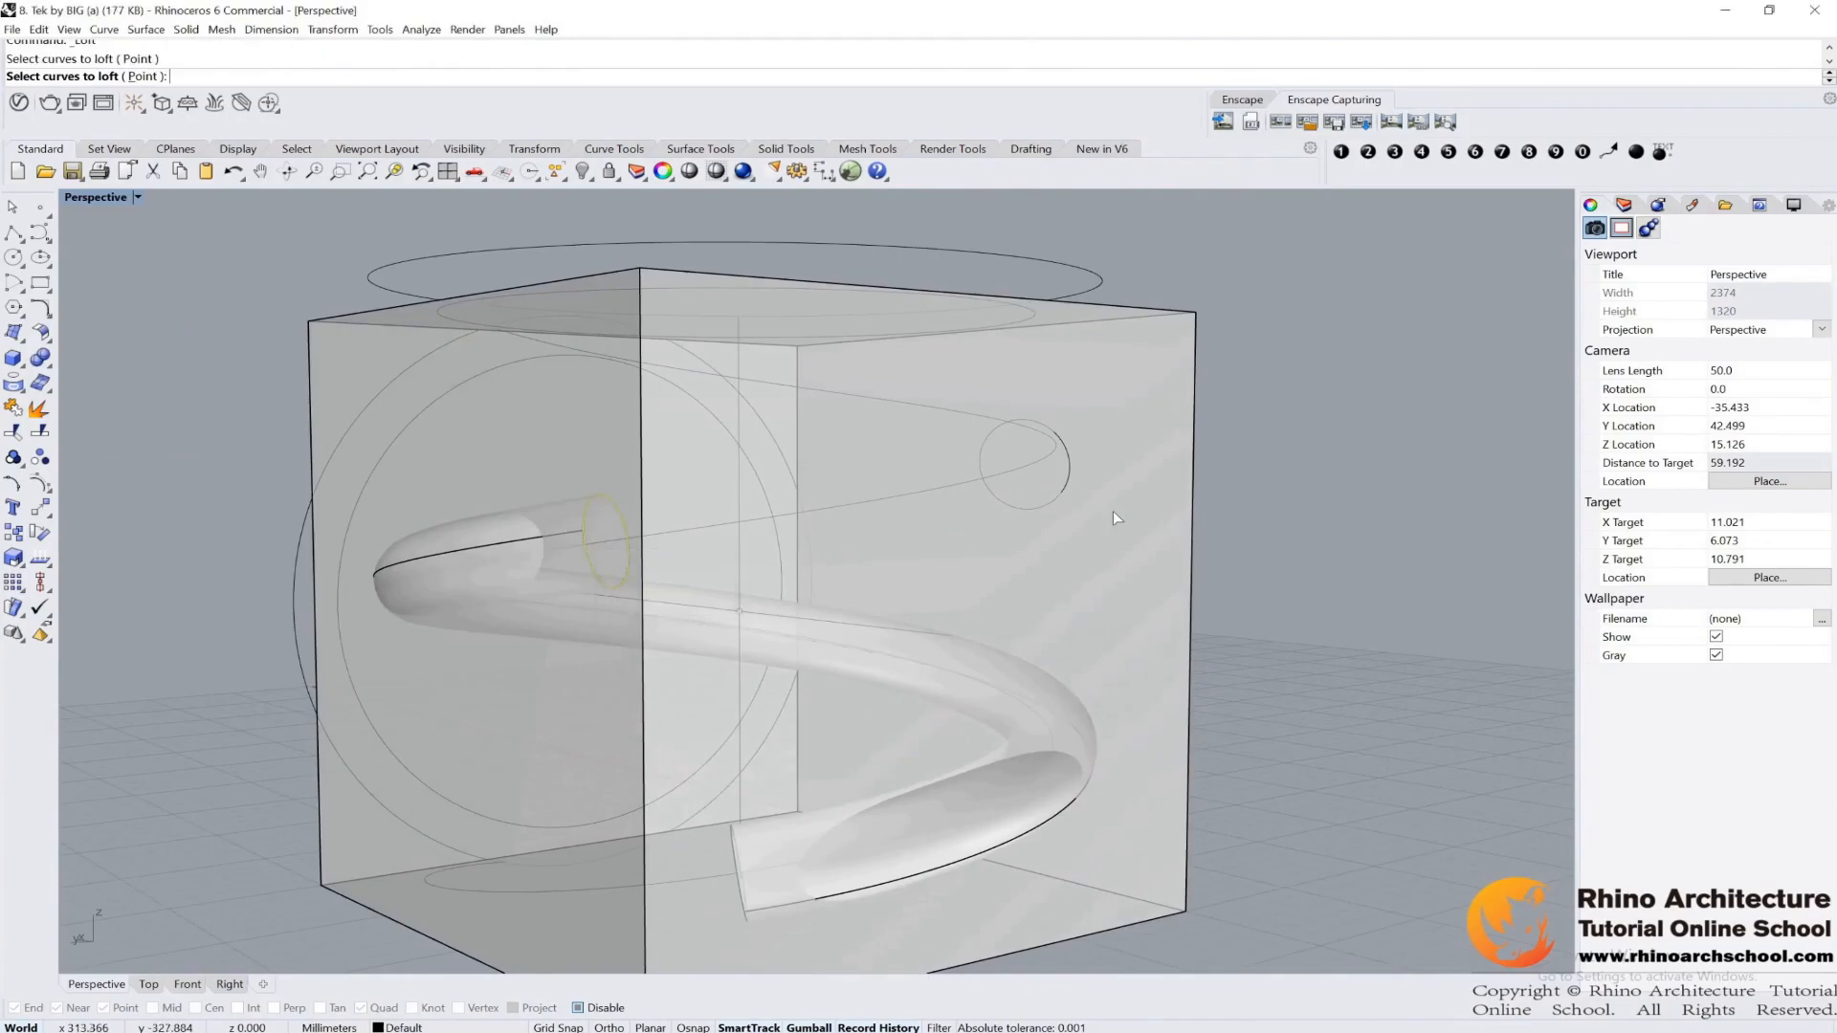
pyautogui.click(1073, 476)
pyautogui.moveTo(1167, 428); pyautogui.dragTo(387, 482, button='right')
pyautogui.click(1005, 356)
pyautogui.click(1071, 330)
pyautogui.press('Return')
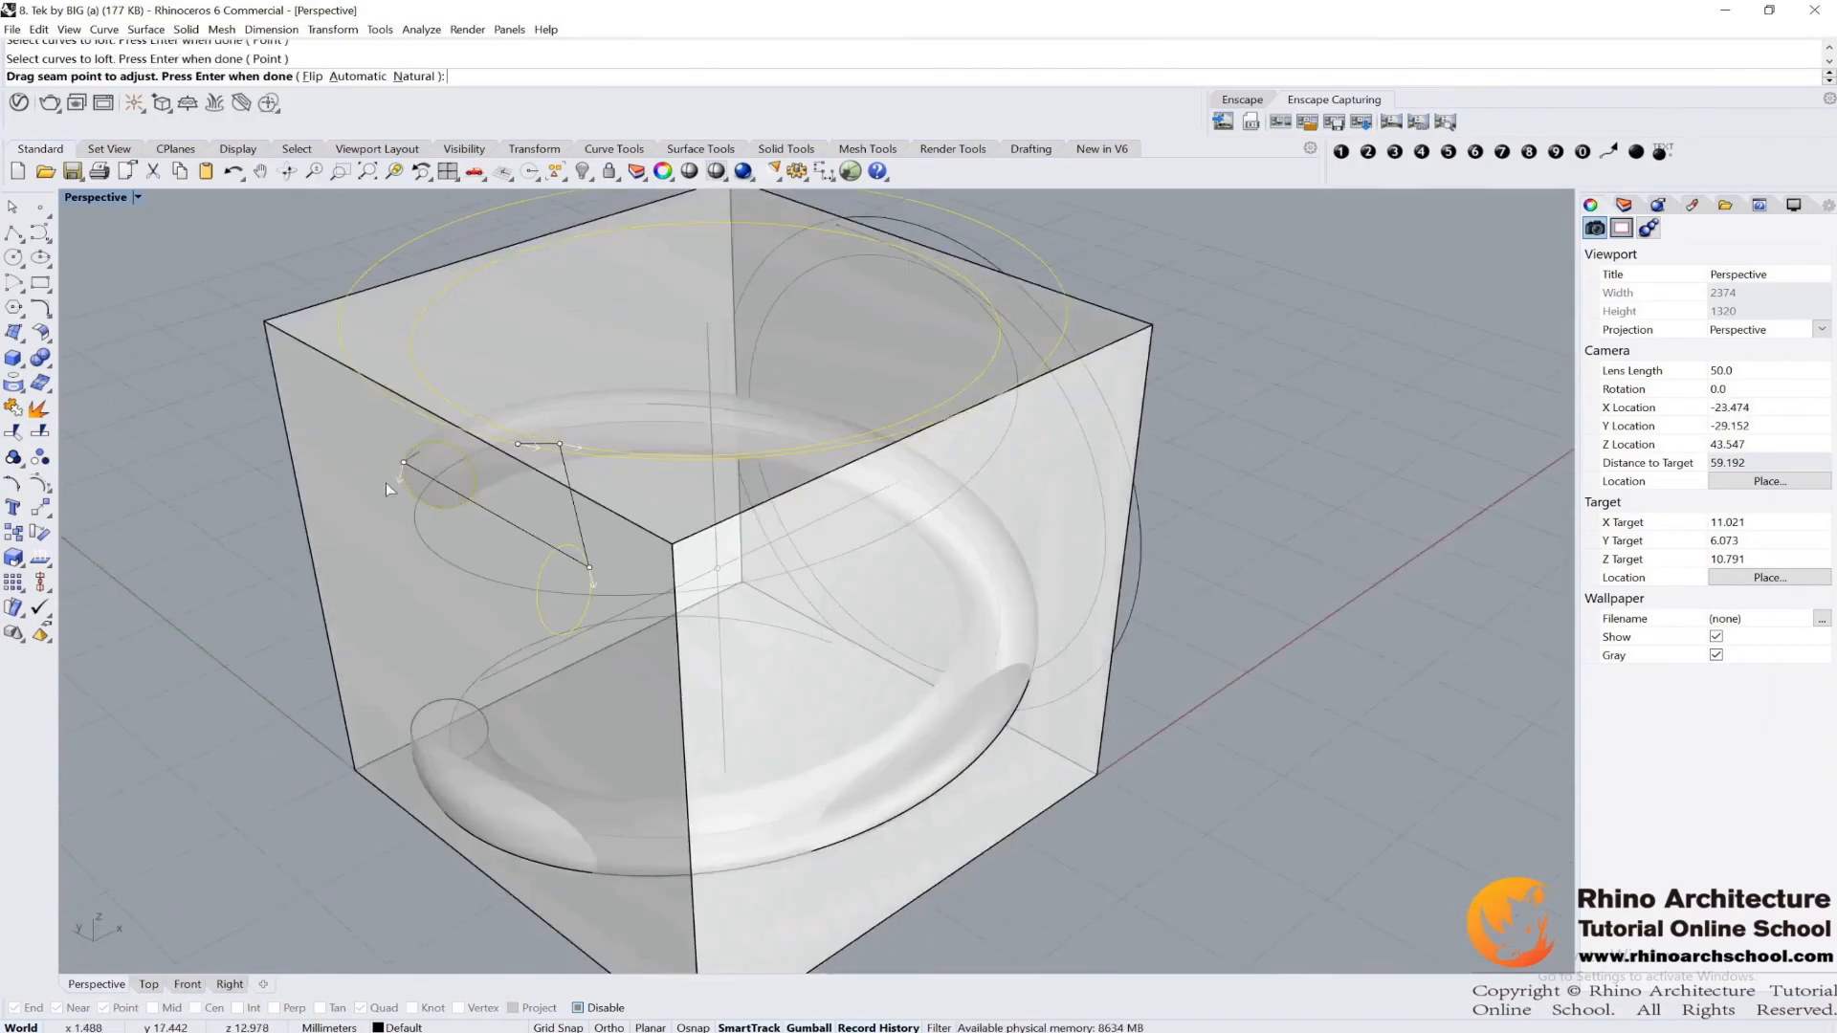
# Align the loft seam points by repositioning them on the tube end and on the inner and outer top circles.
pyautogui.moveTo(403, 465); pyautogui.dragTo(476, 475)
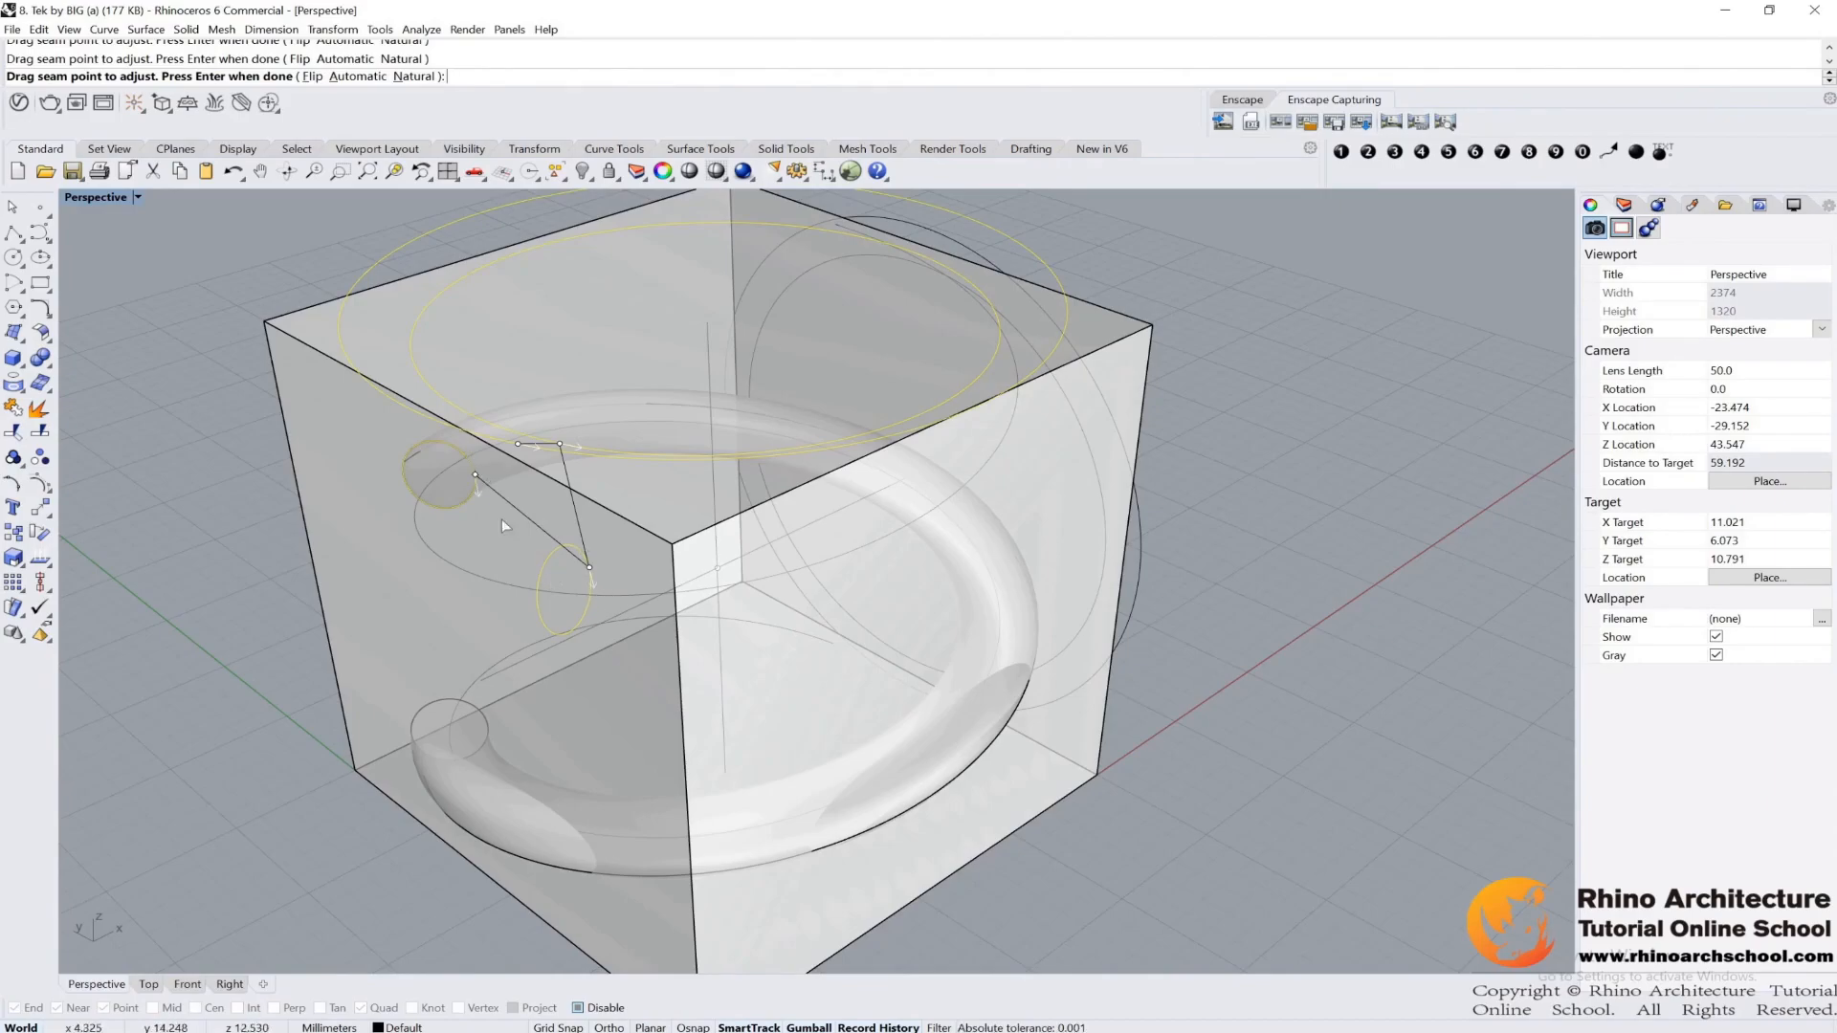
pyautogui.moveTo(530, 526); pyautogui.dragTo(863, 610, button='right')
pyautogui.moveTo(484, 560); pyautogui.dragTo(443, 461)
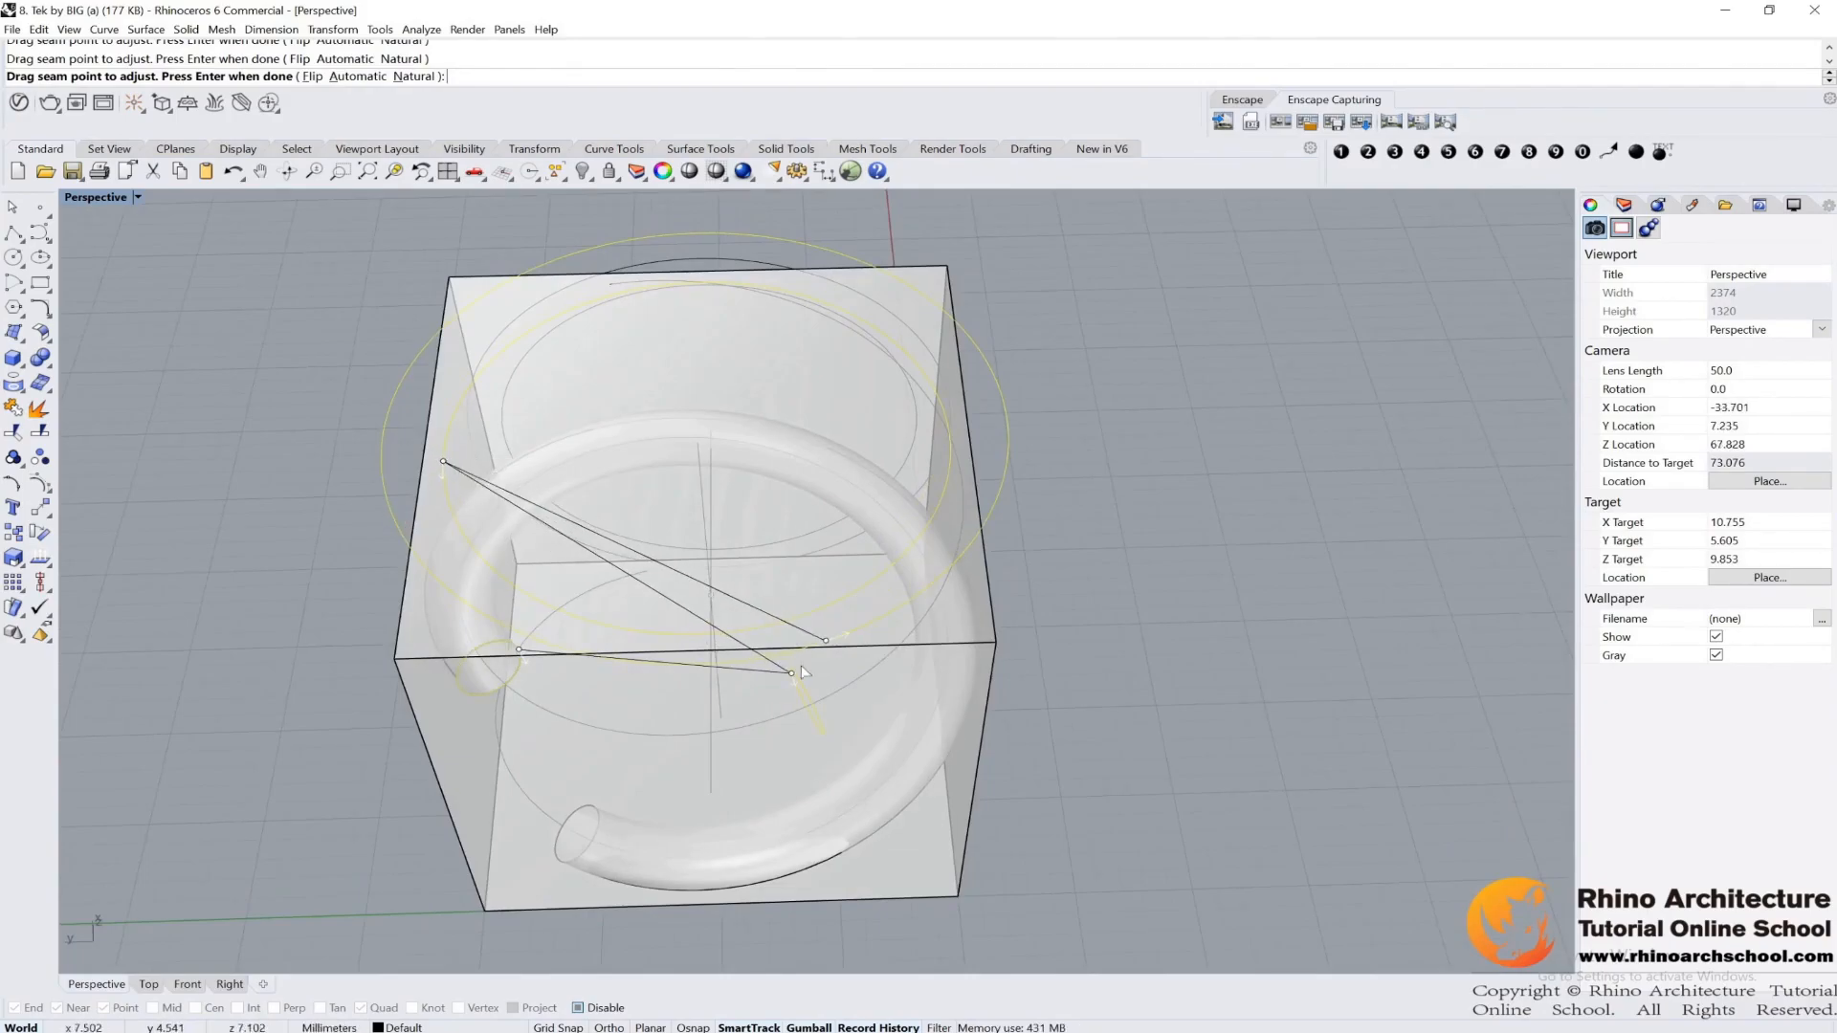
pyautogui.moveTo(828, 648); pyautogui.dragTo(393, 484)
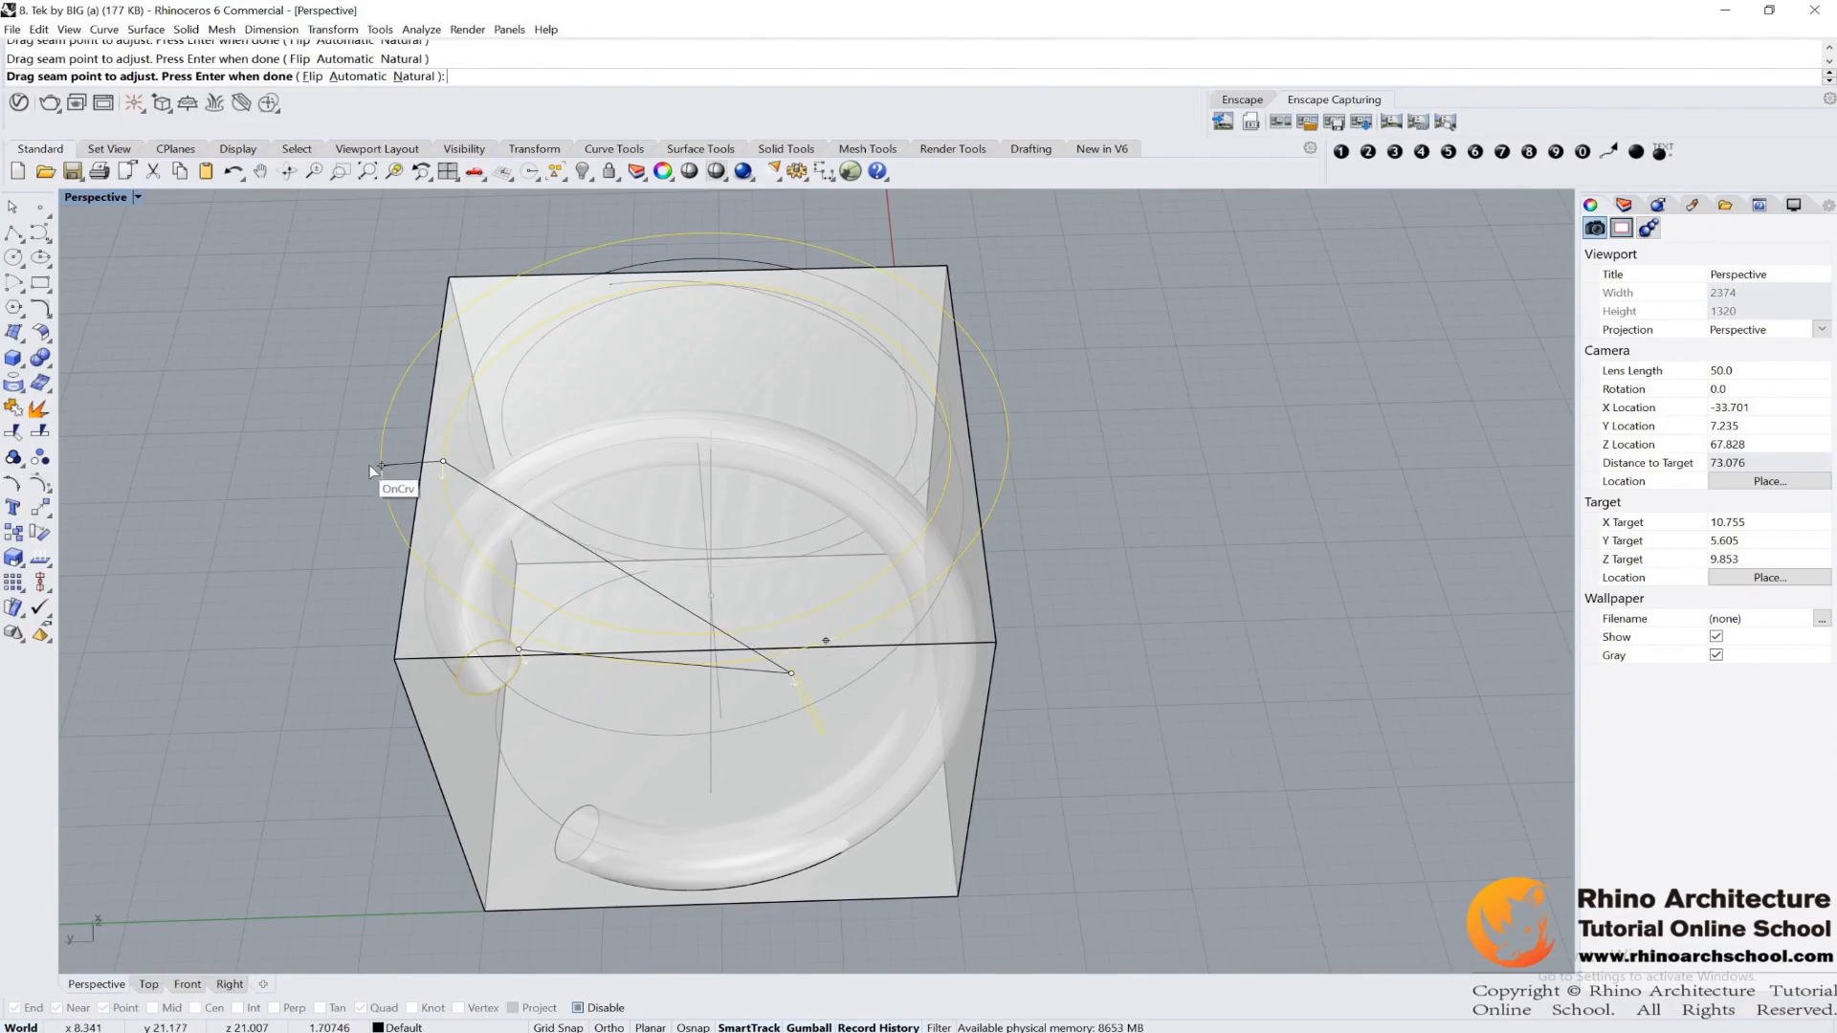
pyautogui.moveTo(393, 484); pyautogui.dragTo(708, 572, button='right')
pyautogui.press('Return')
# Create the Normal-style loft with Match start tangent enabled and cross sections rebuilt with 10 control points.
pyautogui.scroll(3, 810, 582)
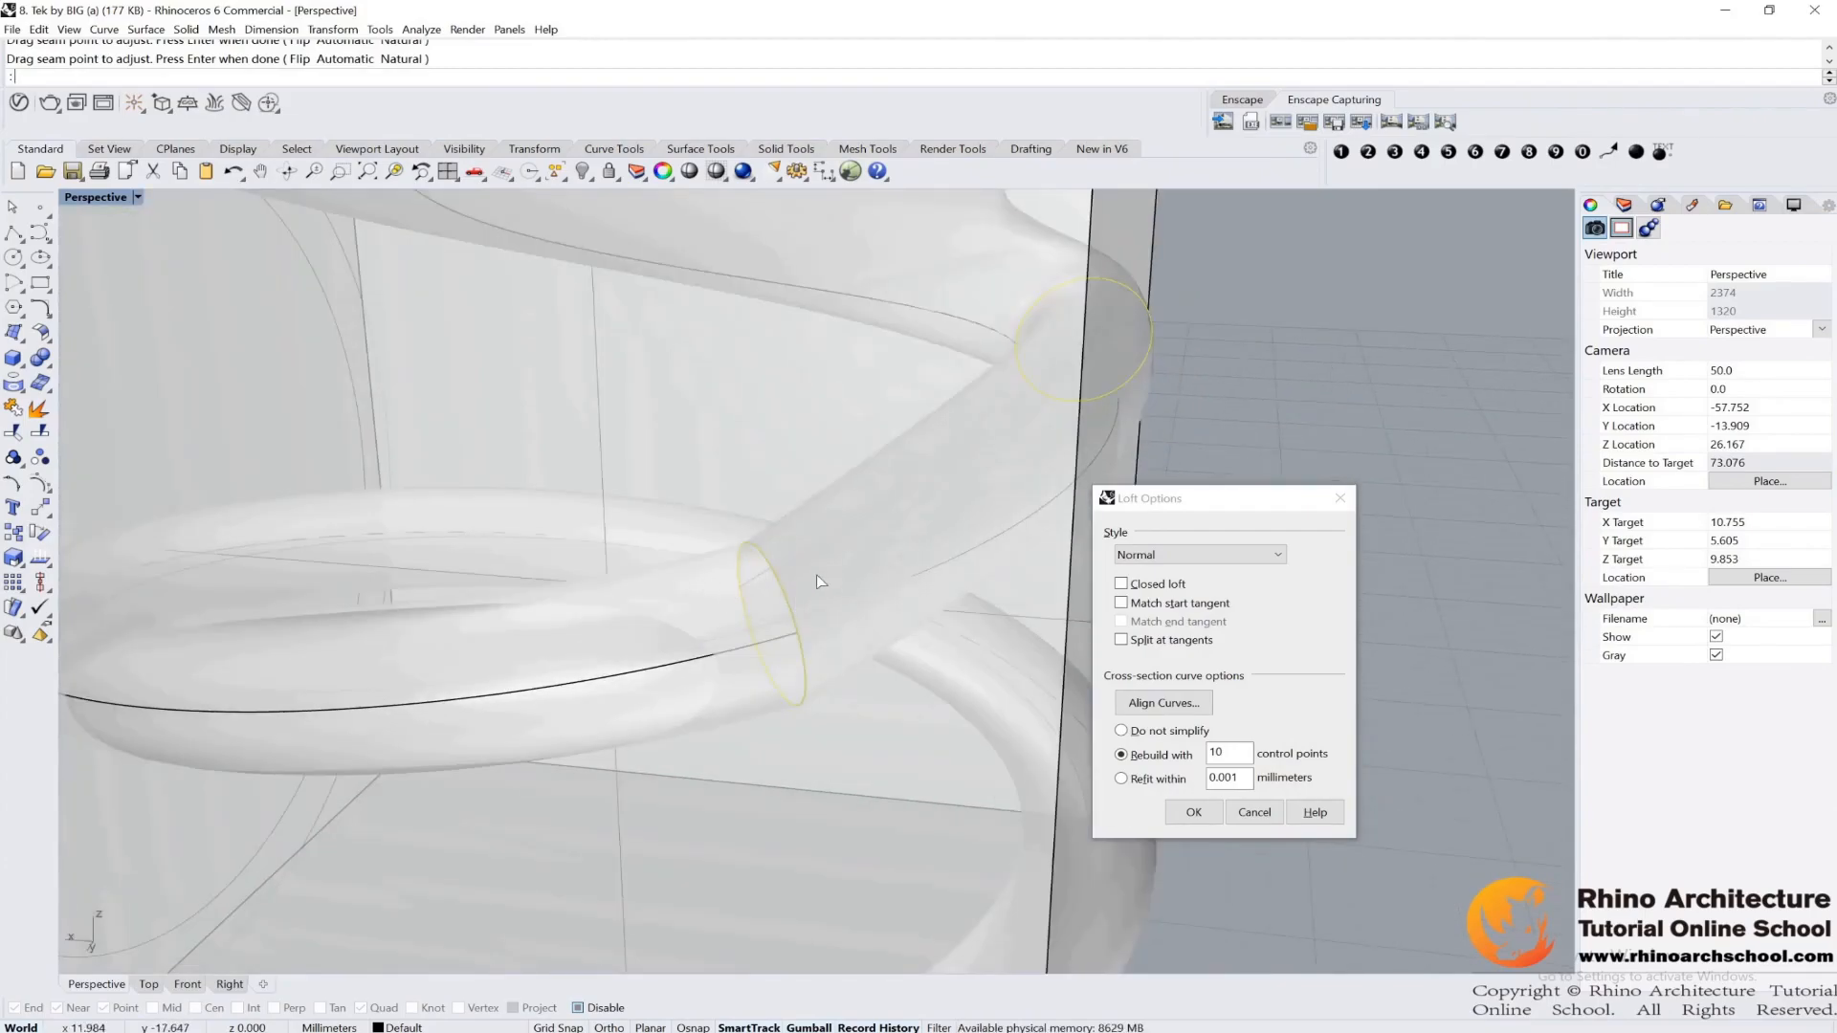
pyautogui.scroll(-8, 817, 580)
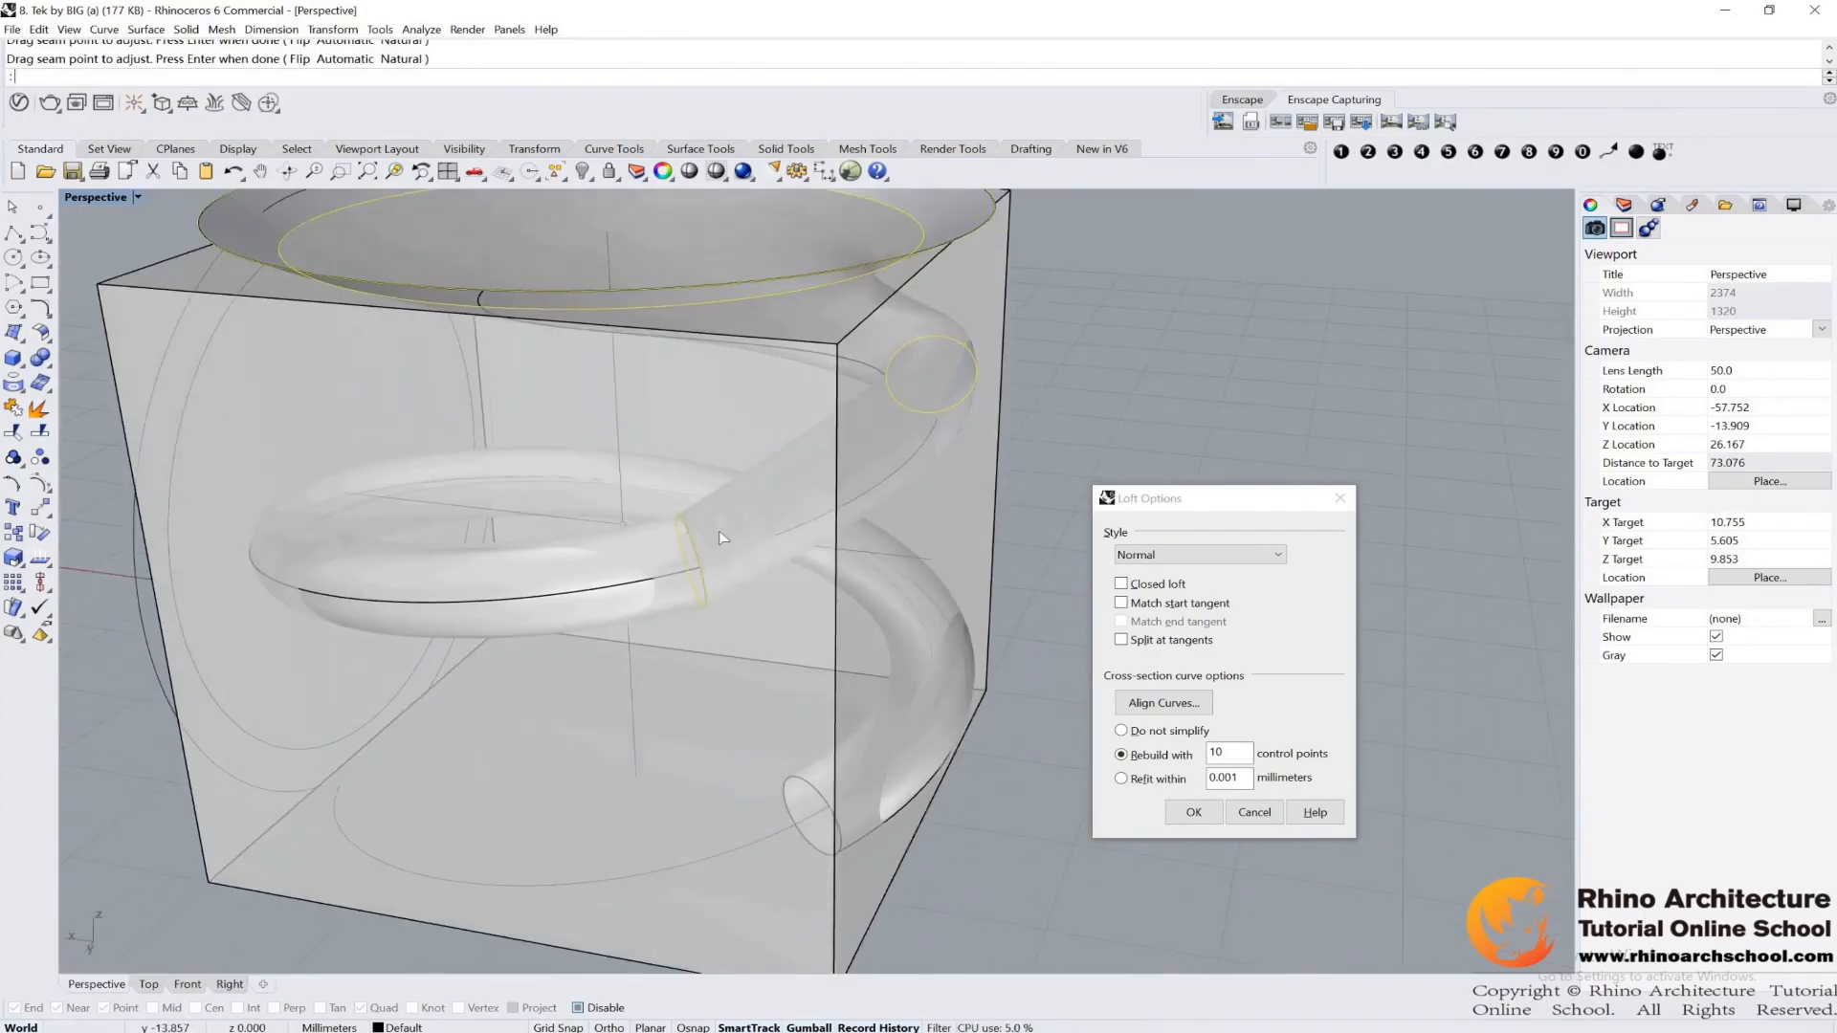
pyautogui.click(1199, 605)
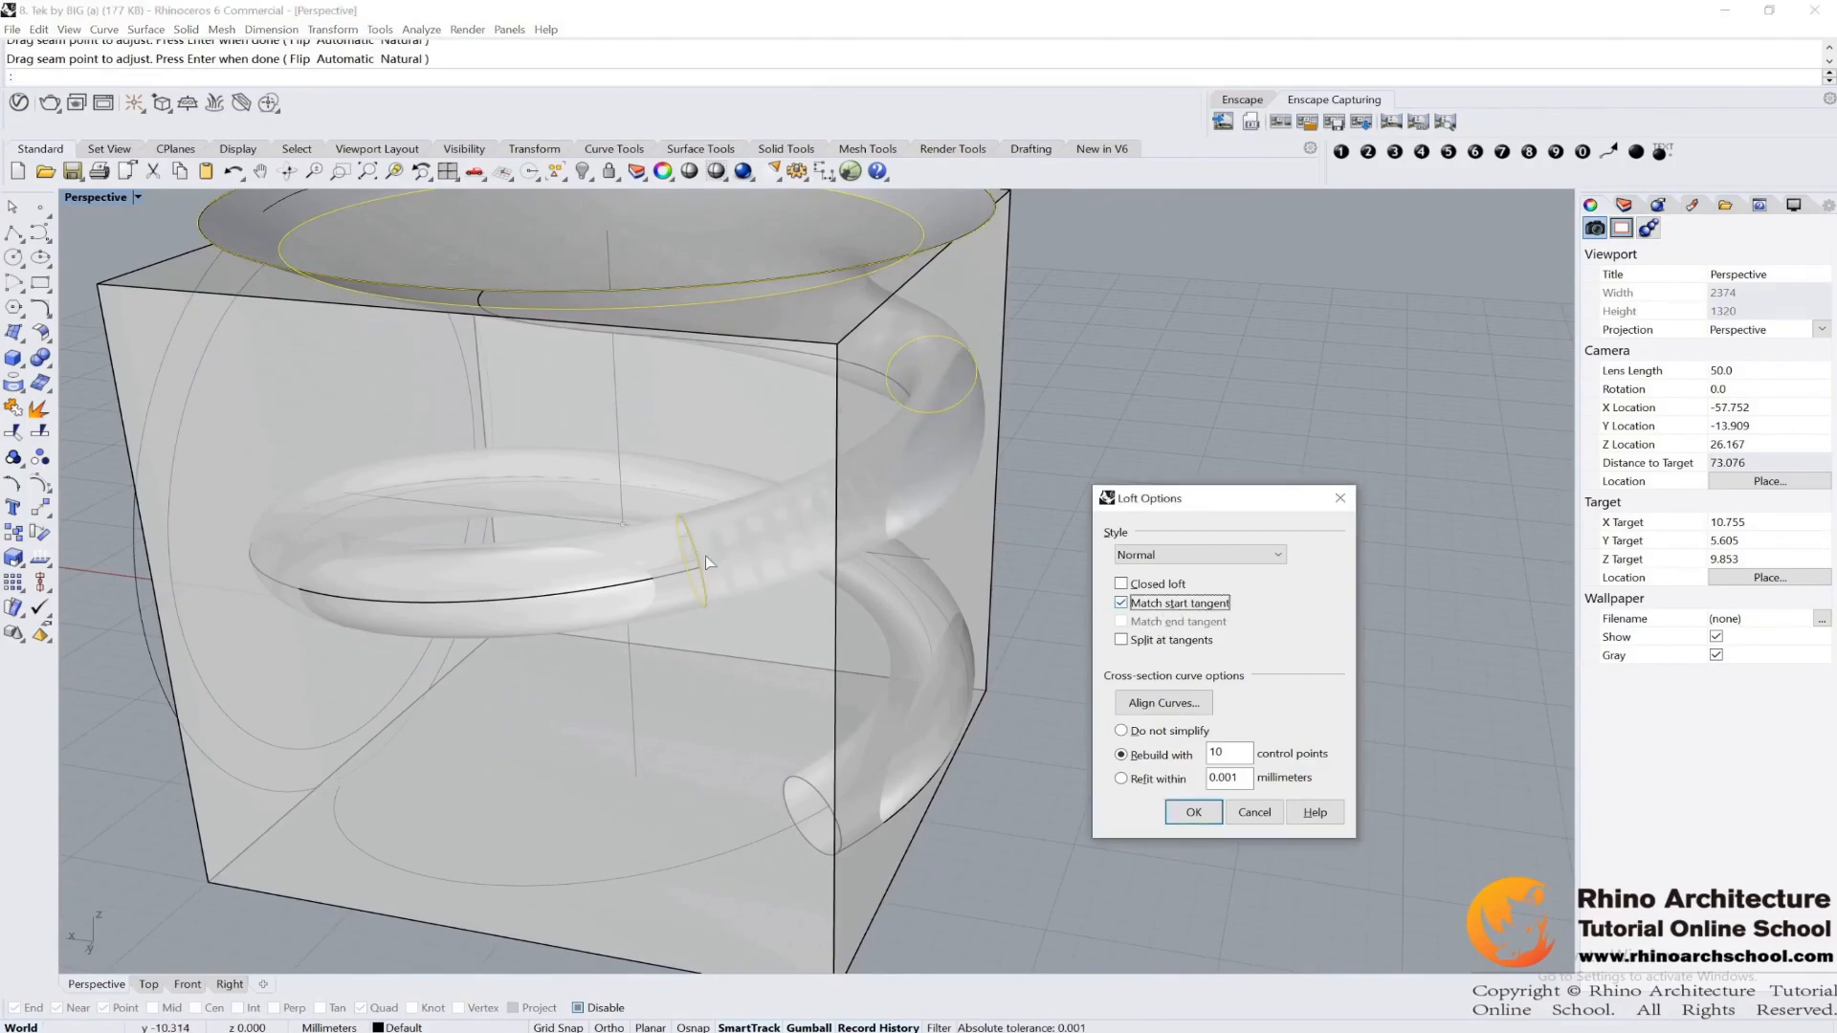
pyautogui.moveTo(714, 554); pyautogui.dragTo(512, 459, button='right')
pyautogui.scroll(3, 476, 426)
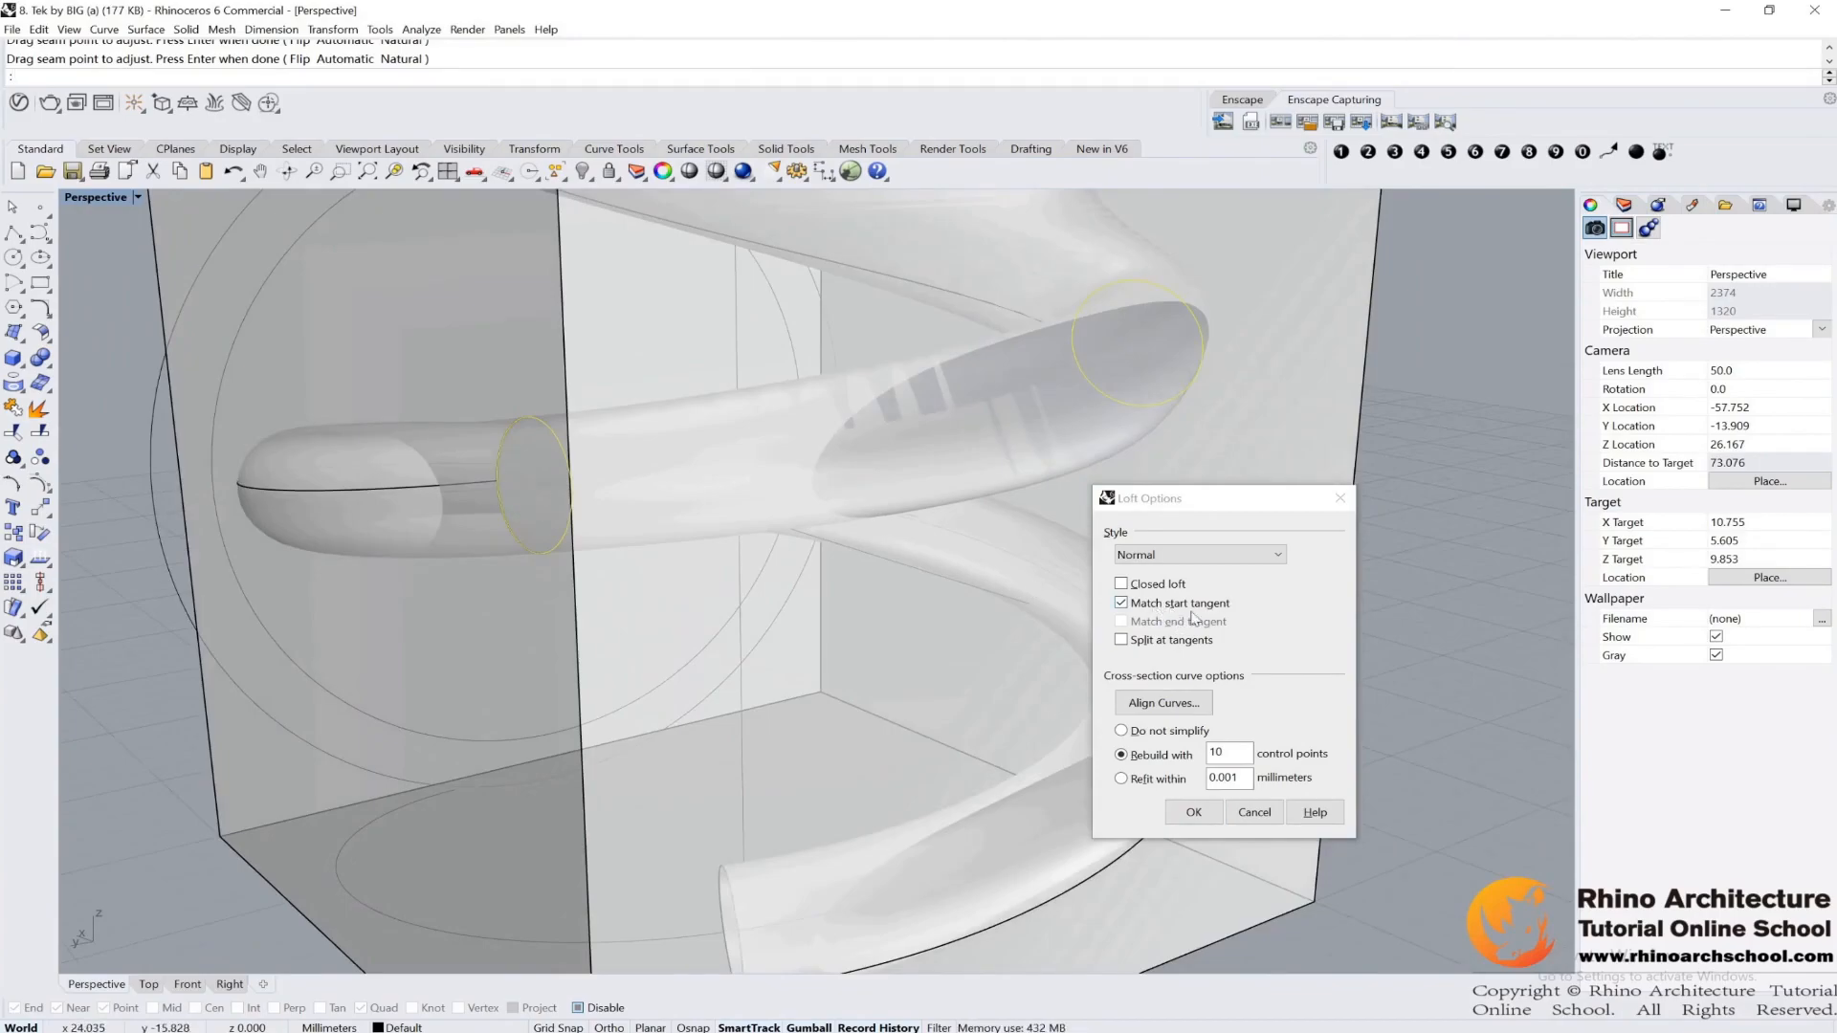
pyautogui.moveTo(517, 474); pyautogui.dragTo(562, 492, button='right')
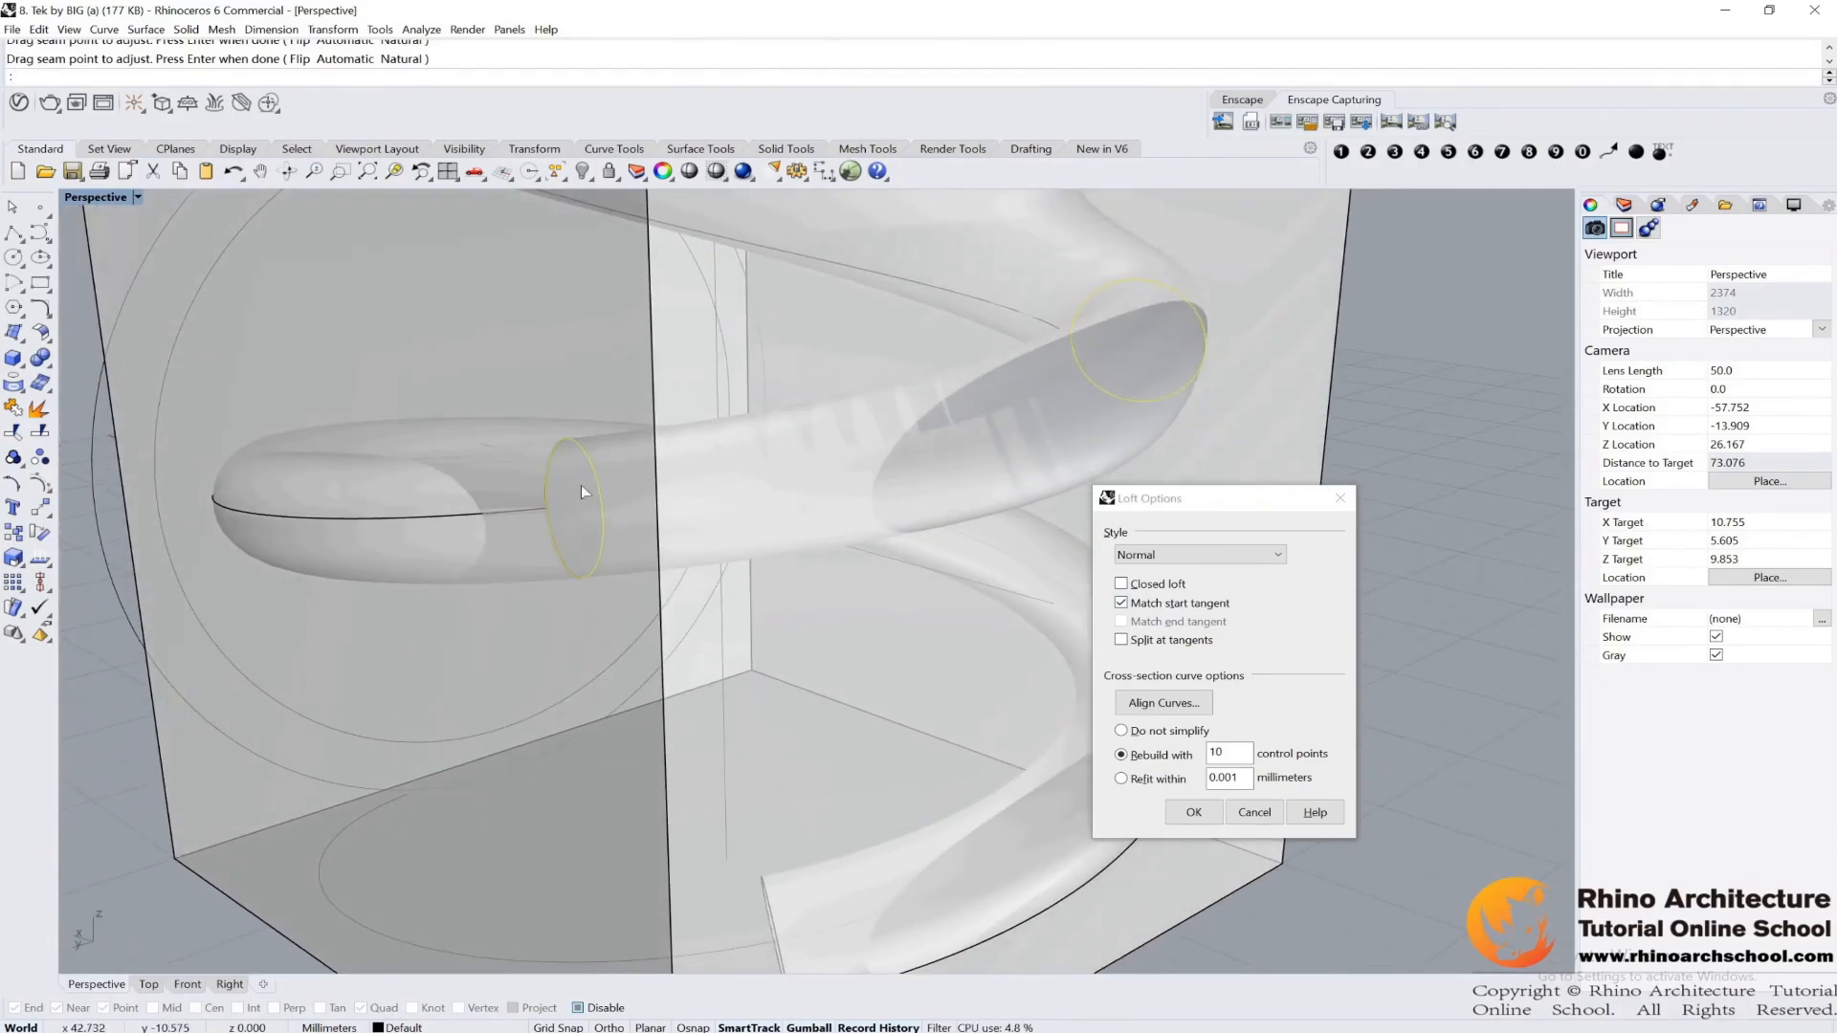
pyautogui.scroll(-2, 535, 517)
pyautogui.moveTo(809, 595); pyautogui.dragTo(763, 587, button='right')
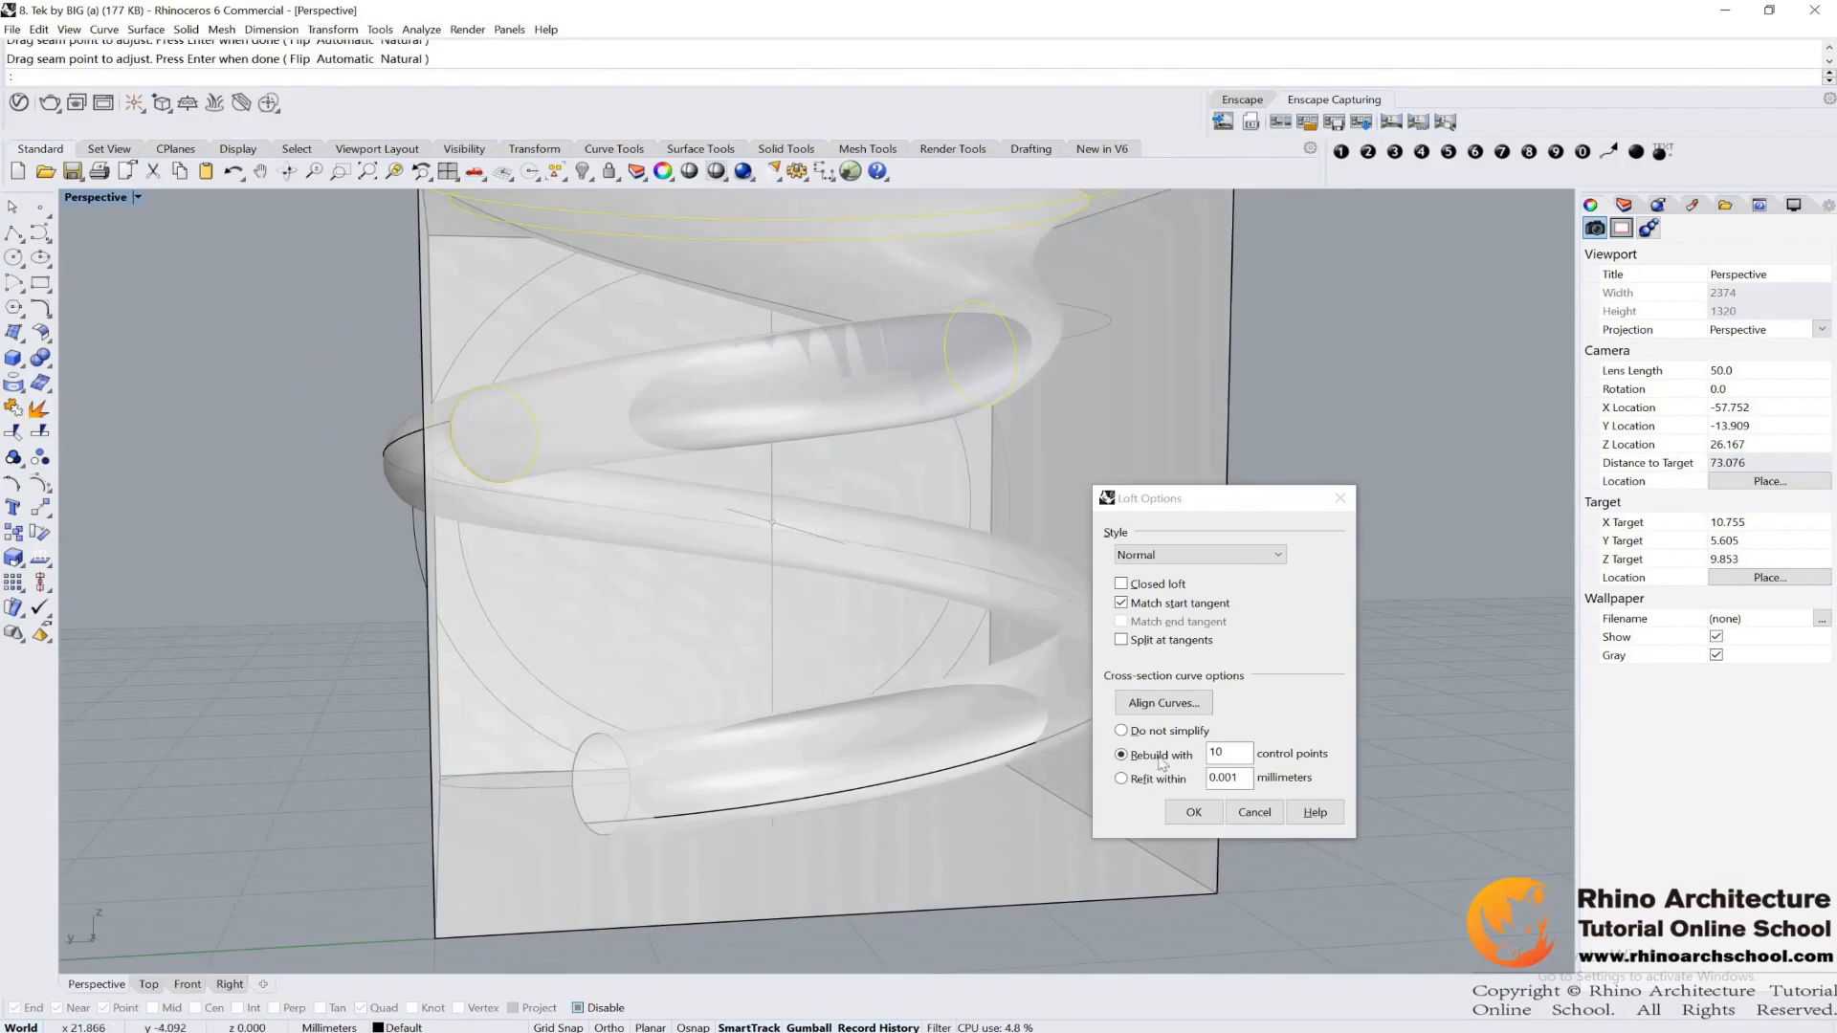
pyautogui.click(1138, 733)
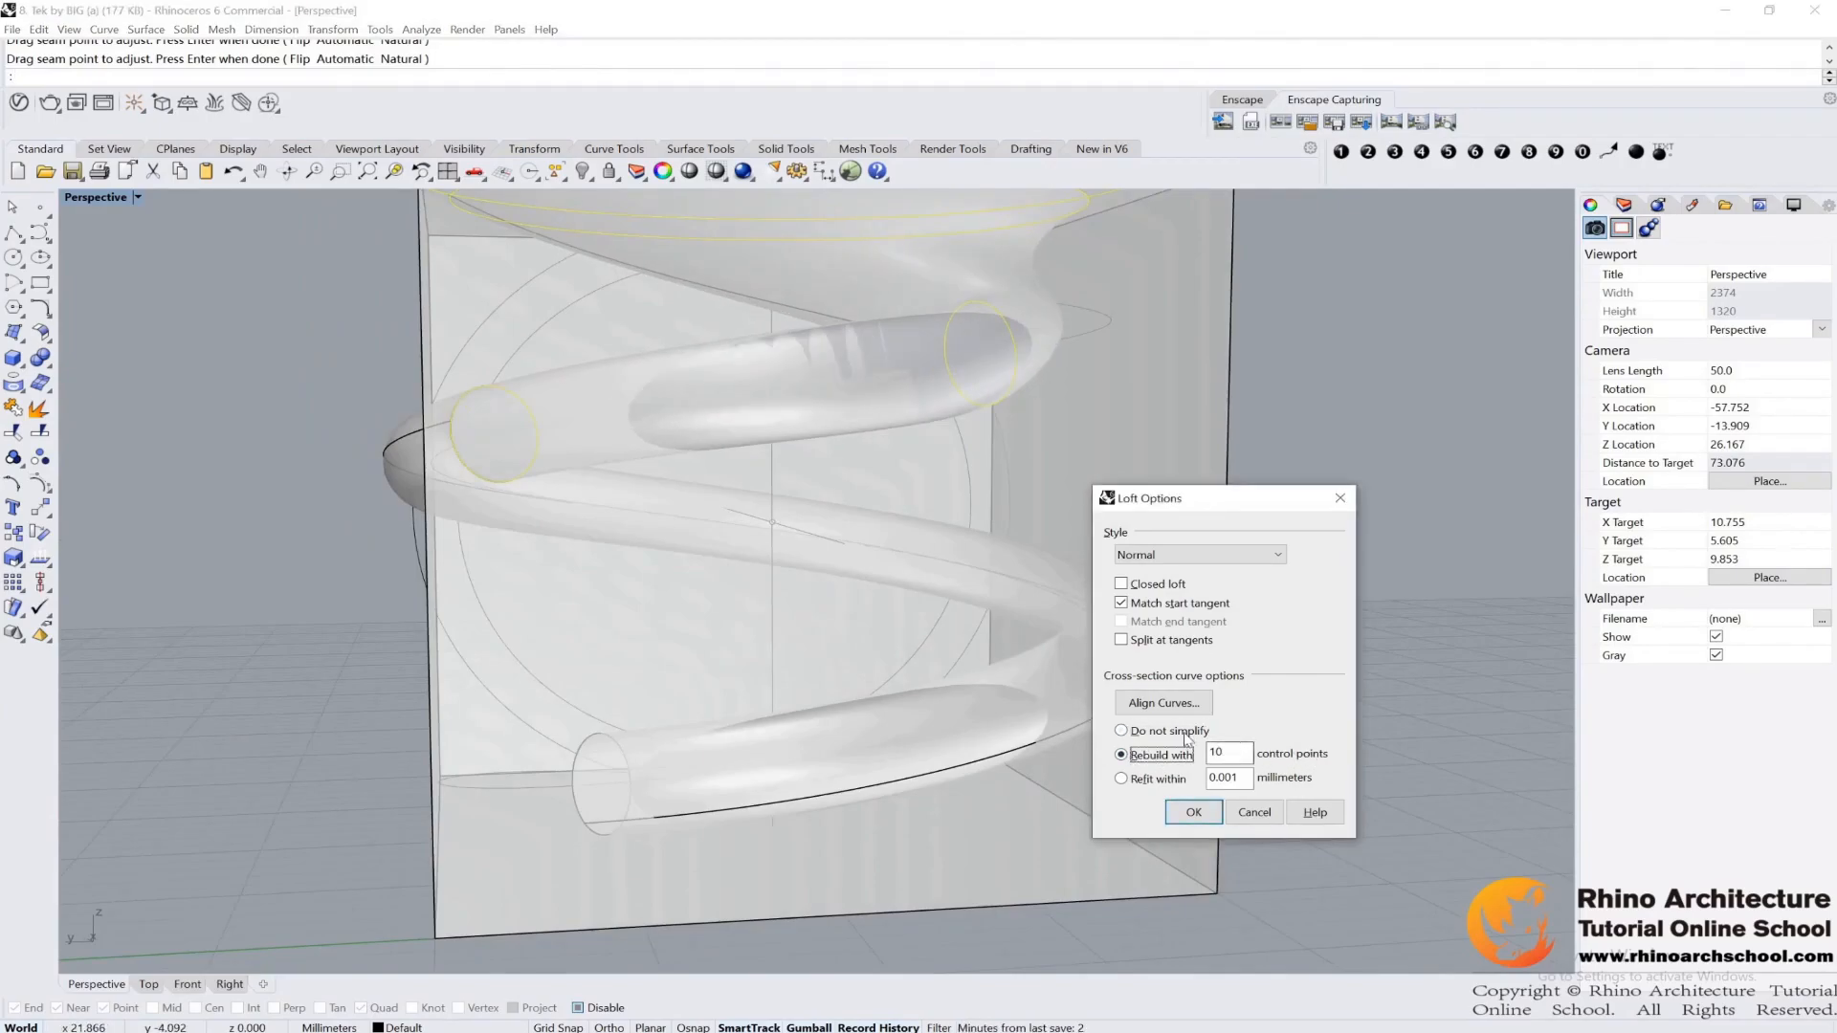
pyautogui.moveTo(927, 526); pyautogui.dragTo(964, 537, button='right')
pyautogui.click(1194, 813)
# Hide the box to inspect the lofted tube and roof opening from several angles, and show the box again.
pyautogui.click(648, 300)
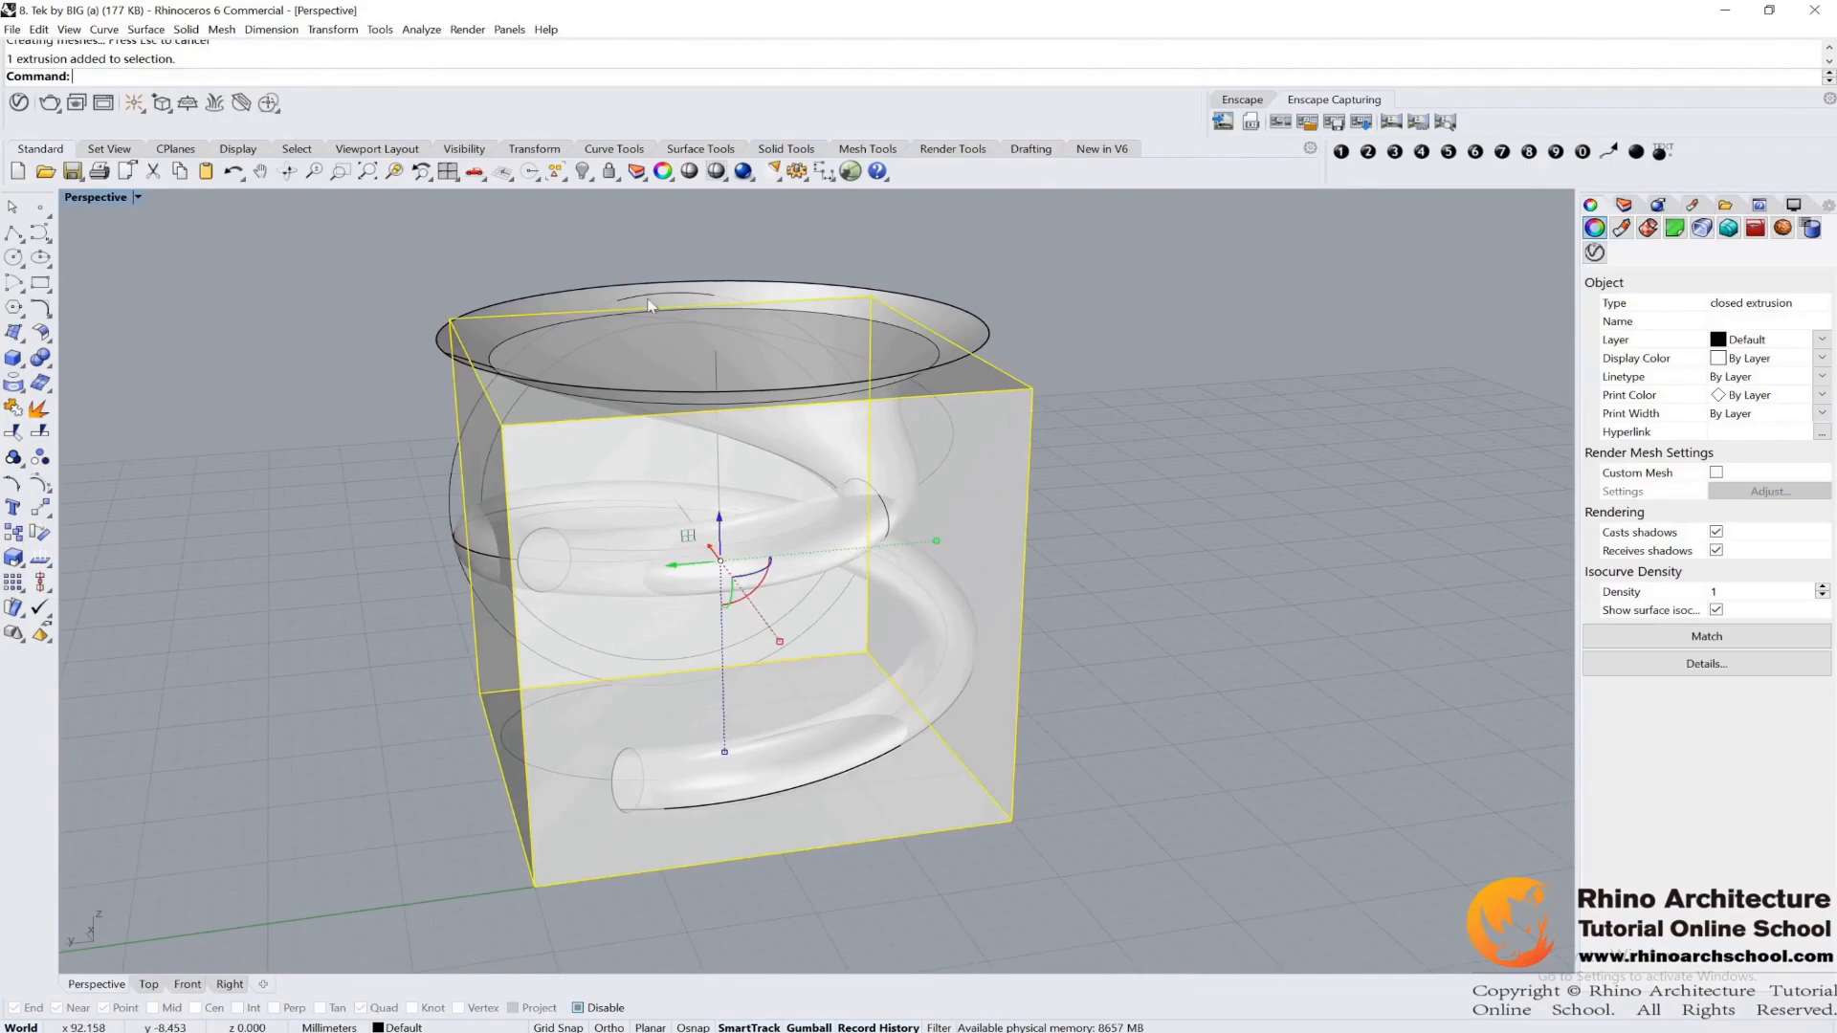
pyautogui.click(587, 176)
pyautogui.moveTo(920, 488); pyautogui.dragTo(1026, 515, button='right')
pyautogui.scroll(8, 839, 443)
pyautogui.scroll(-8, 1071, 454)
pyautogui.rightClick(582, 170)
# Scale the outer circle of the roof opening slightly and raise it a little above the box.
pyautogui.click(1115, 347)
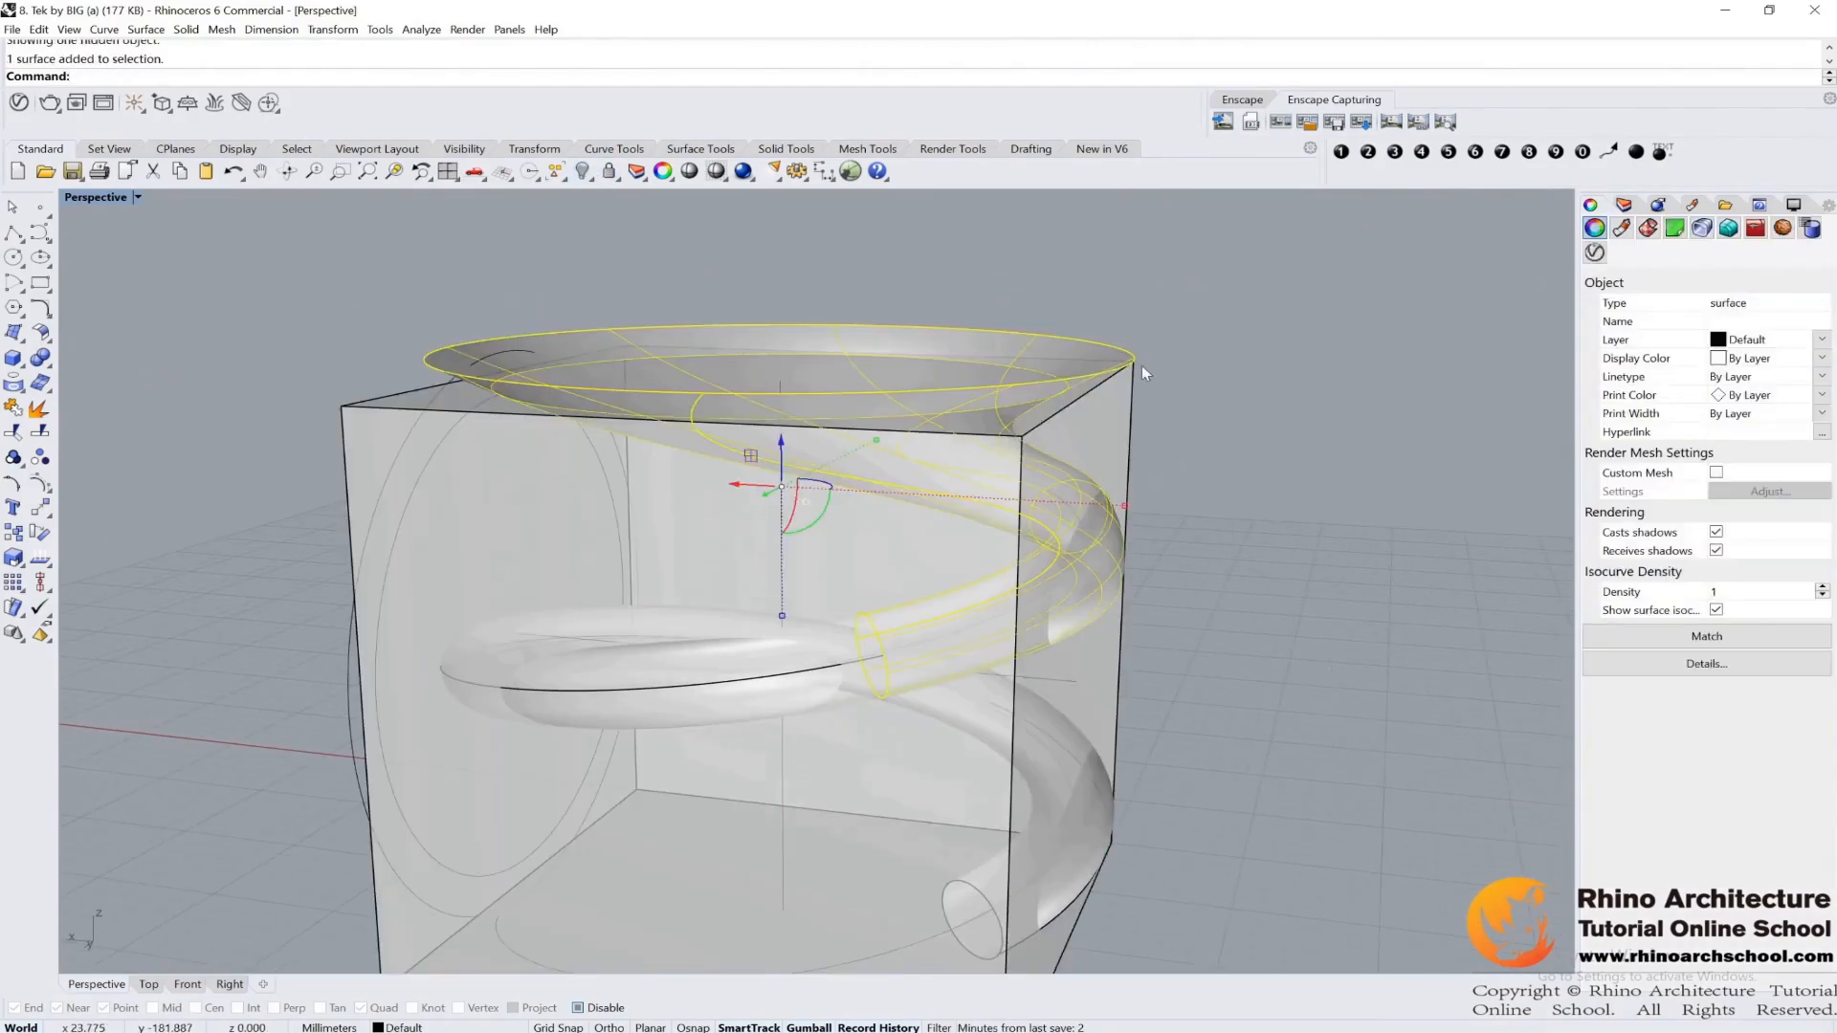
pyautogui.moveTo(1142, 368); pyautogui.dragTo(1040, 291, button='right')
pyautogui.click(1041, 291)
pyautogui.click(949, 349)
pyautogui.click(950, 348)
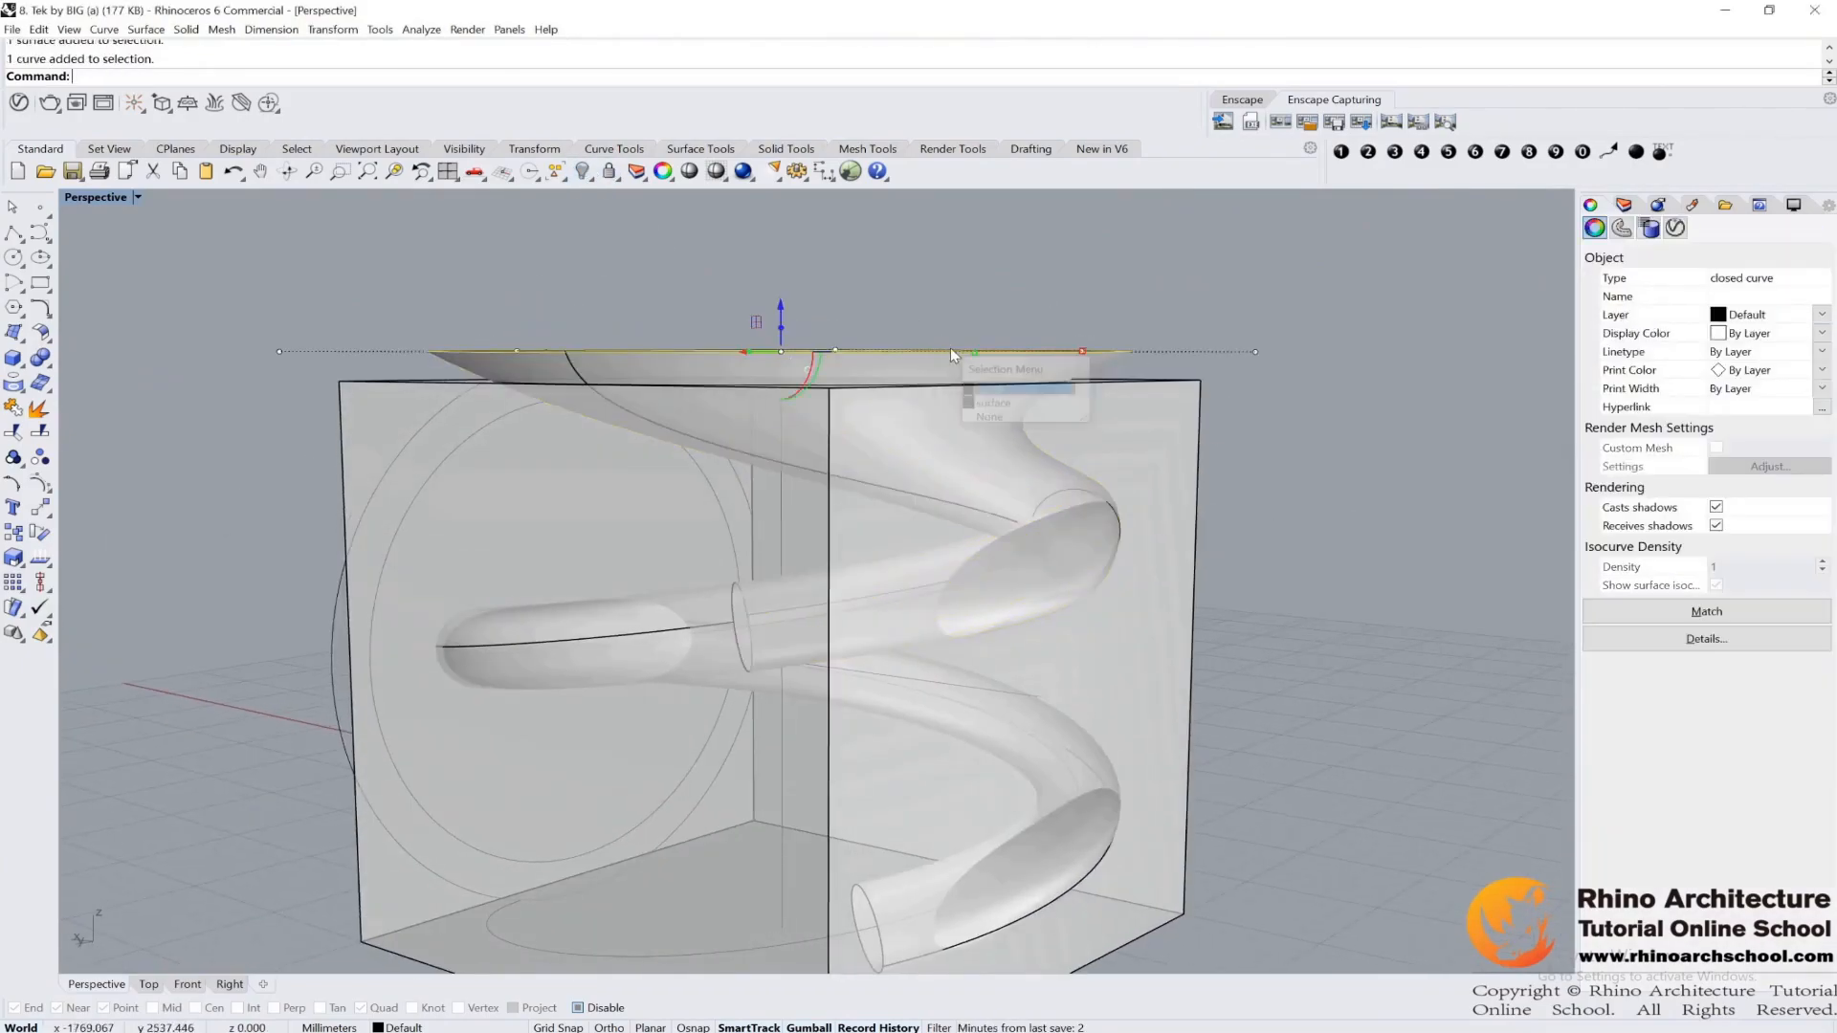
pyautogui.moveTo(951, 350); pyautogui.dragTo(980, 353, button='right')
pyautogui.moveTo(658, 310); pyautogui.dragTo(879, 330, button='right')
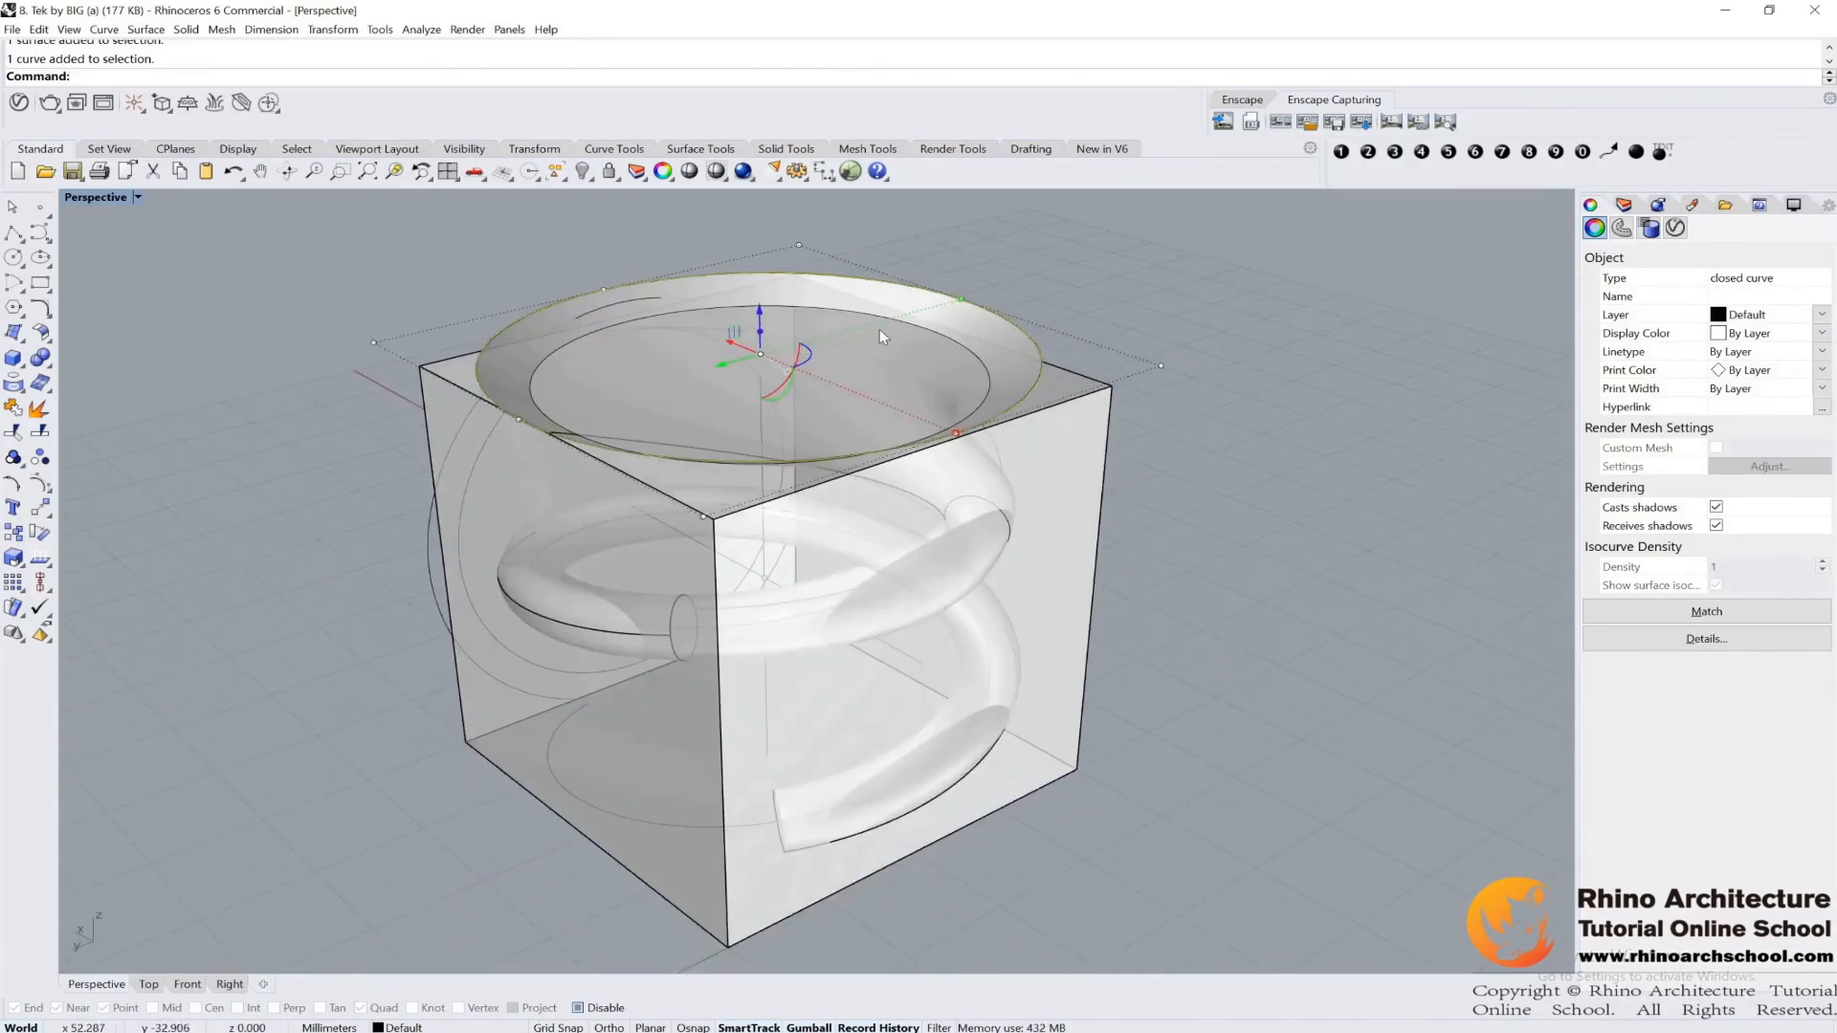
pyautogui.moveTo(961, 300); pyautogui.dragTo(966, 299)
pyautogui.moveTo(1115, 351); pyautogui.dragTo(1035, 274, button='right')
pyautogui.moveTo(762, 308); pyautogui.dragTo(758, 297)
pyautogui.moveTo(851, 293); pyautogui.dragTo(1014, 402, button='right')
# Nudge the small loft cross-section circle beneath the roof opening slightly sideways to refine the loft's shape.
pyautogui.scroll(5, 995, 469)
pyautogui.click(994, 482)
pyautogui.click(1025, 488)
pyautogui.moveTo(942, 531); pyautogui.dragTo(926, 529)
pyautogui.moveTo(1021, 509); pyautogui.dragTo(669, 602, button='right')
pyautogui.scroll(-6, 899, 498)
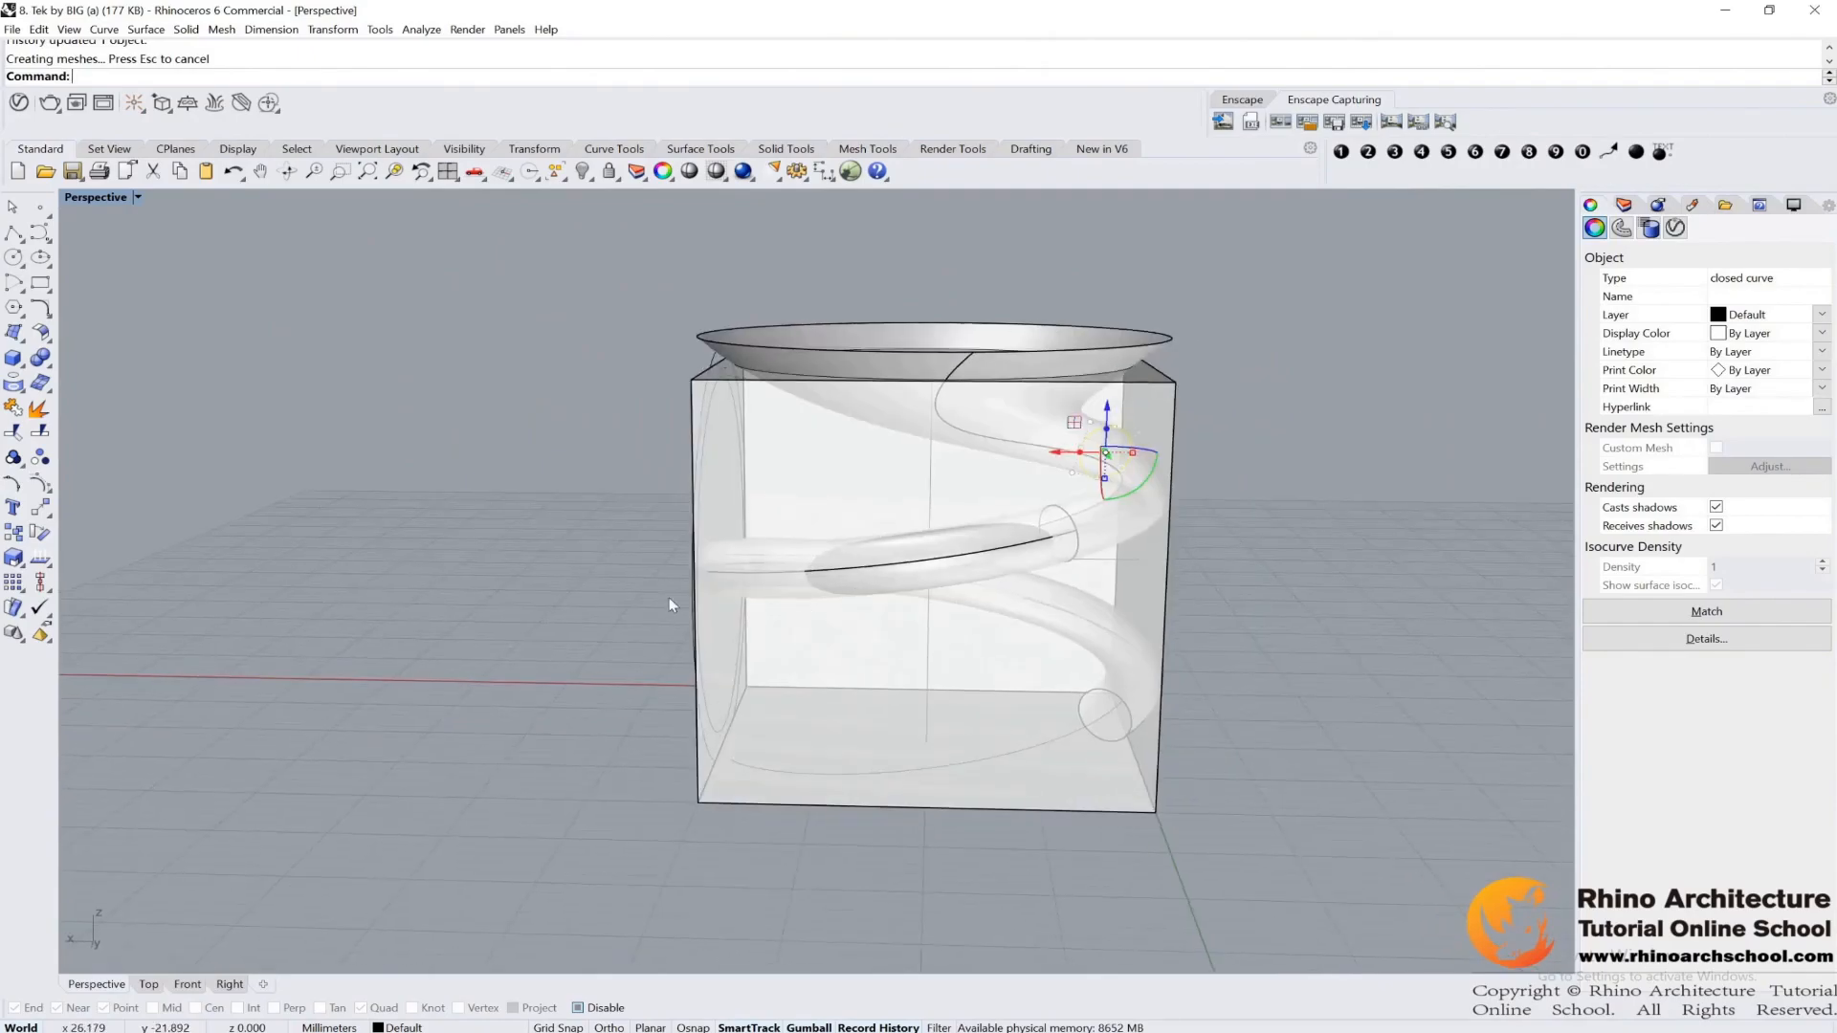
pyautogui.click(20, 263)
pyautogui.click(125, 267)
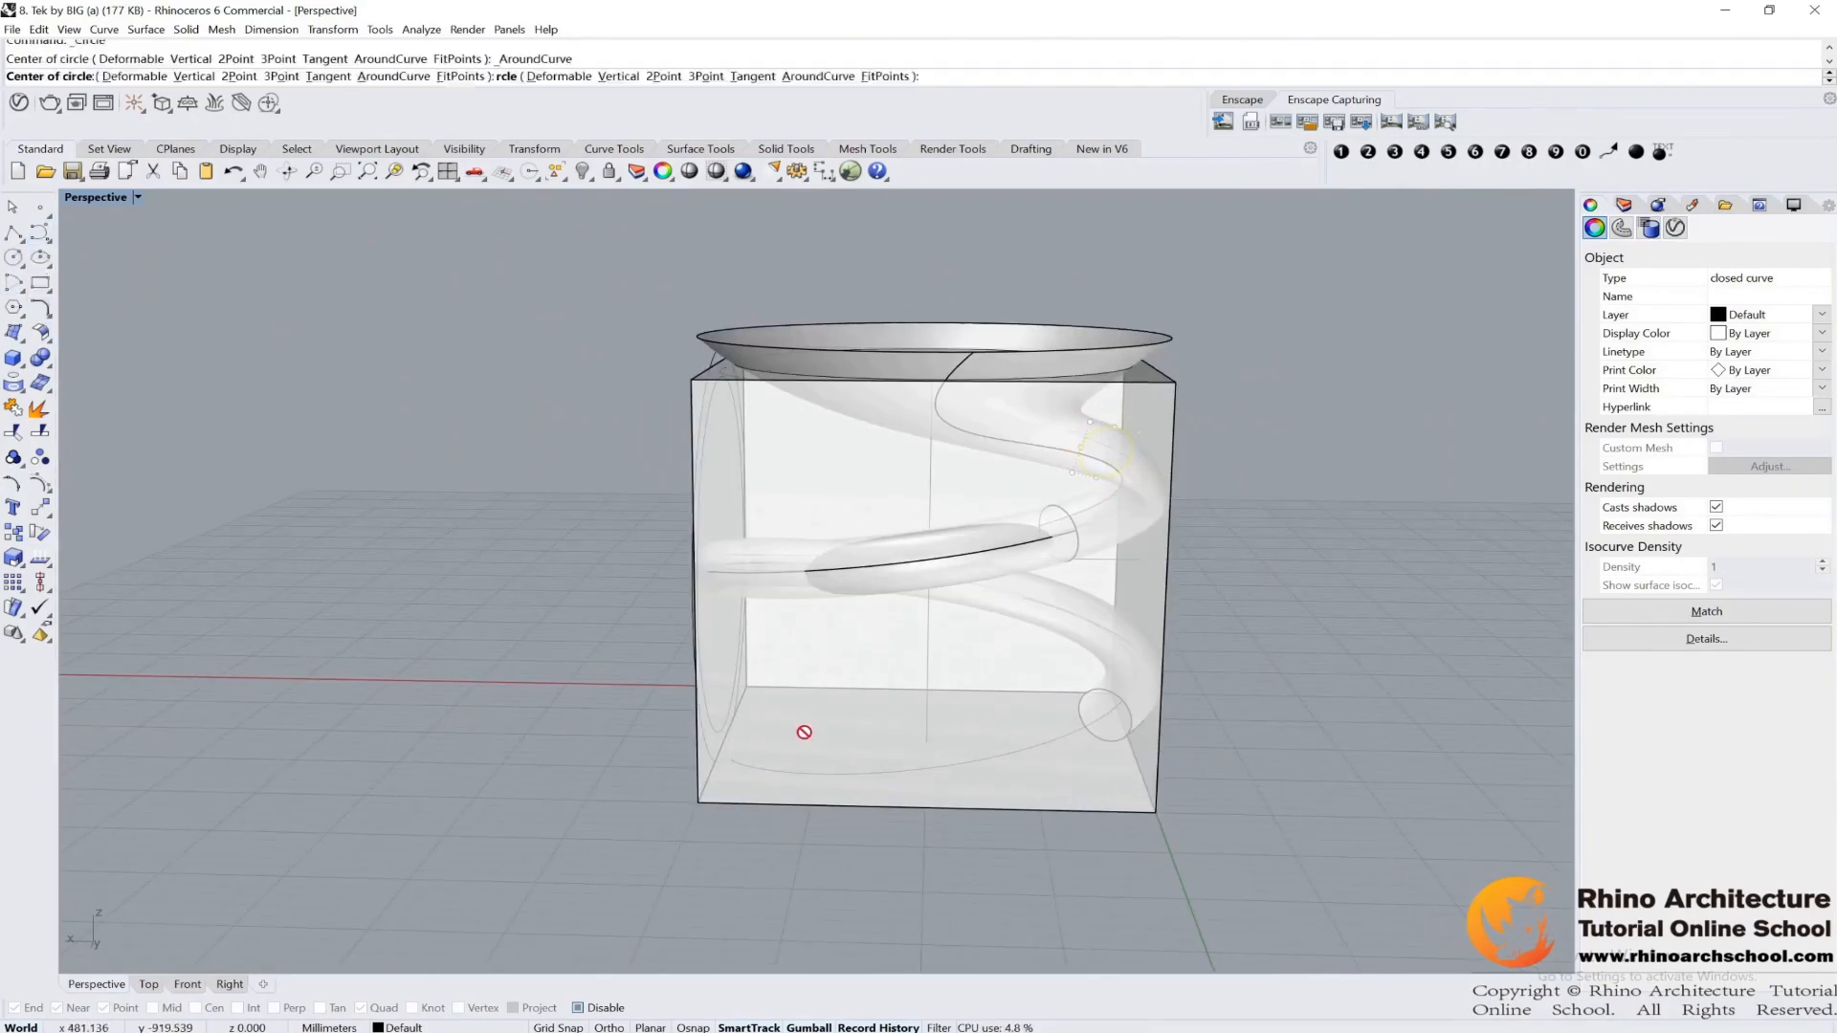
pyautogui.press('Escape')
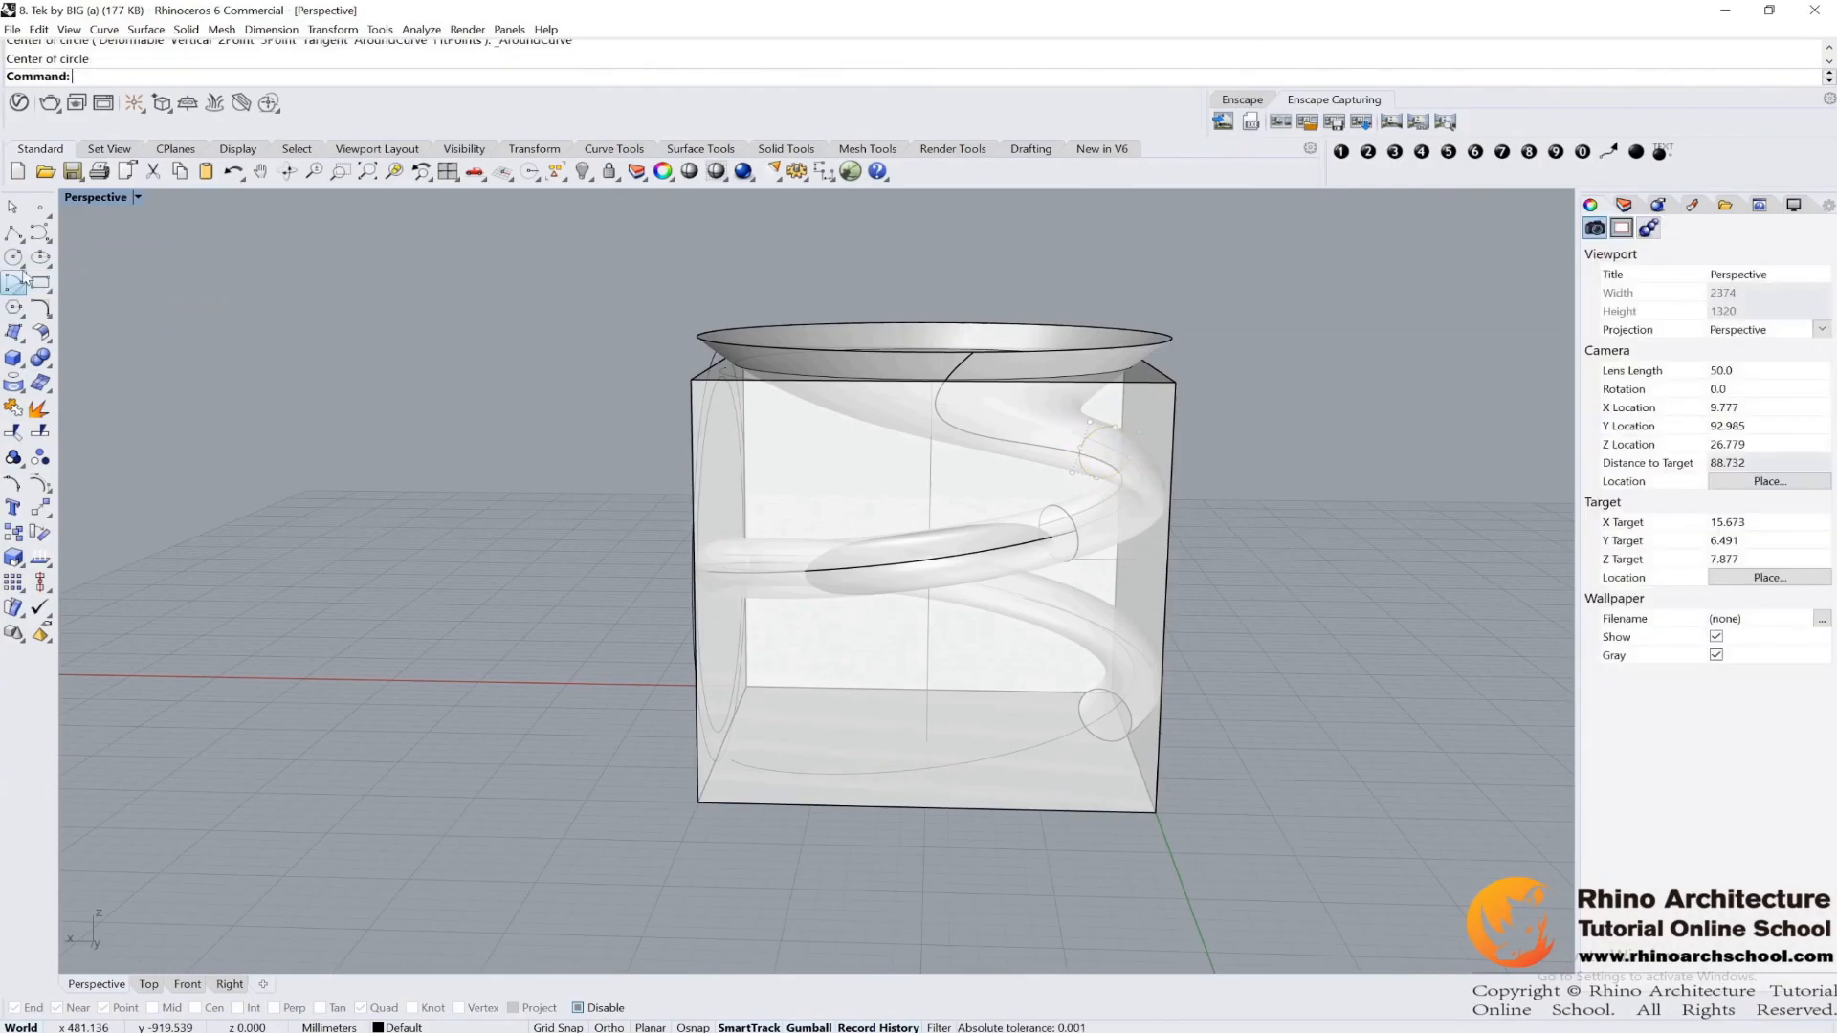
# Draw a circle of about 1.7 mm radius around the helix curve, just past the tube's lower end.
pyautogui.click(20, 265)
pyautogui.click(131, 277)
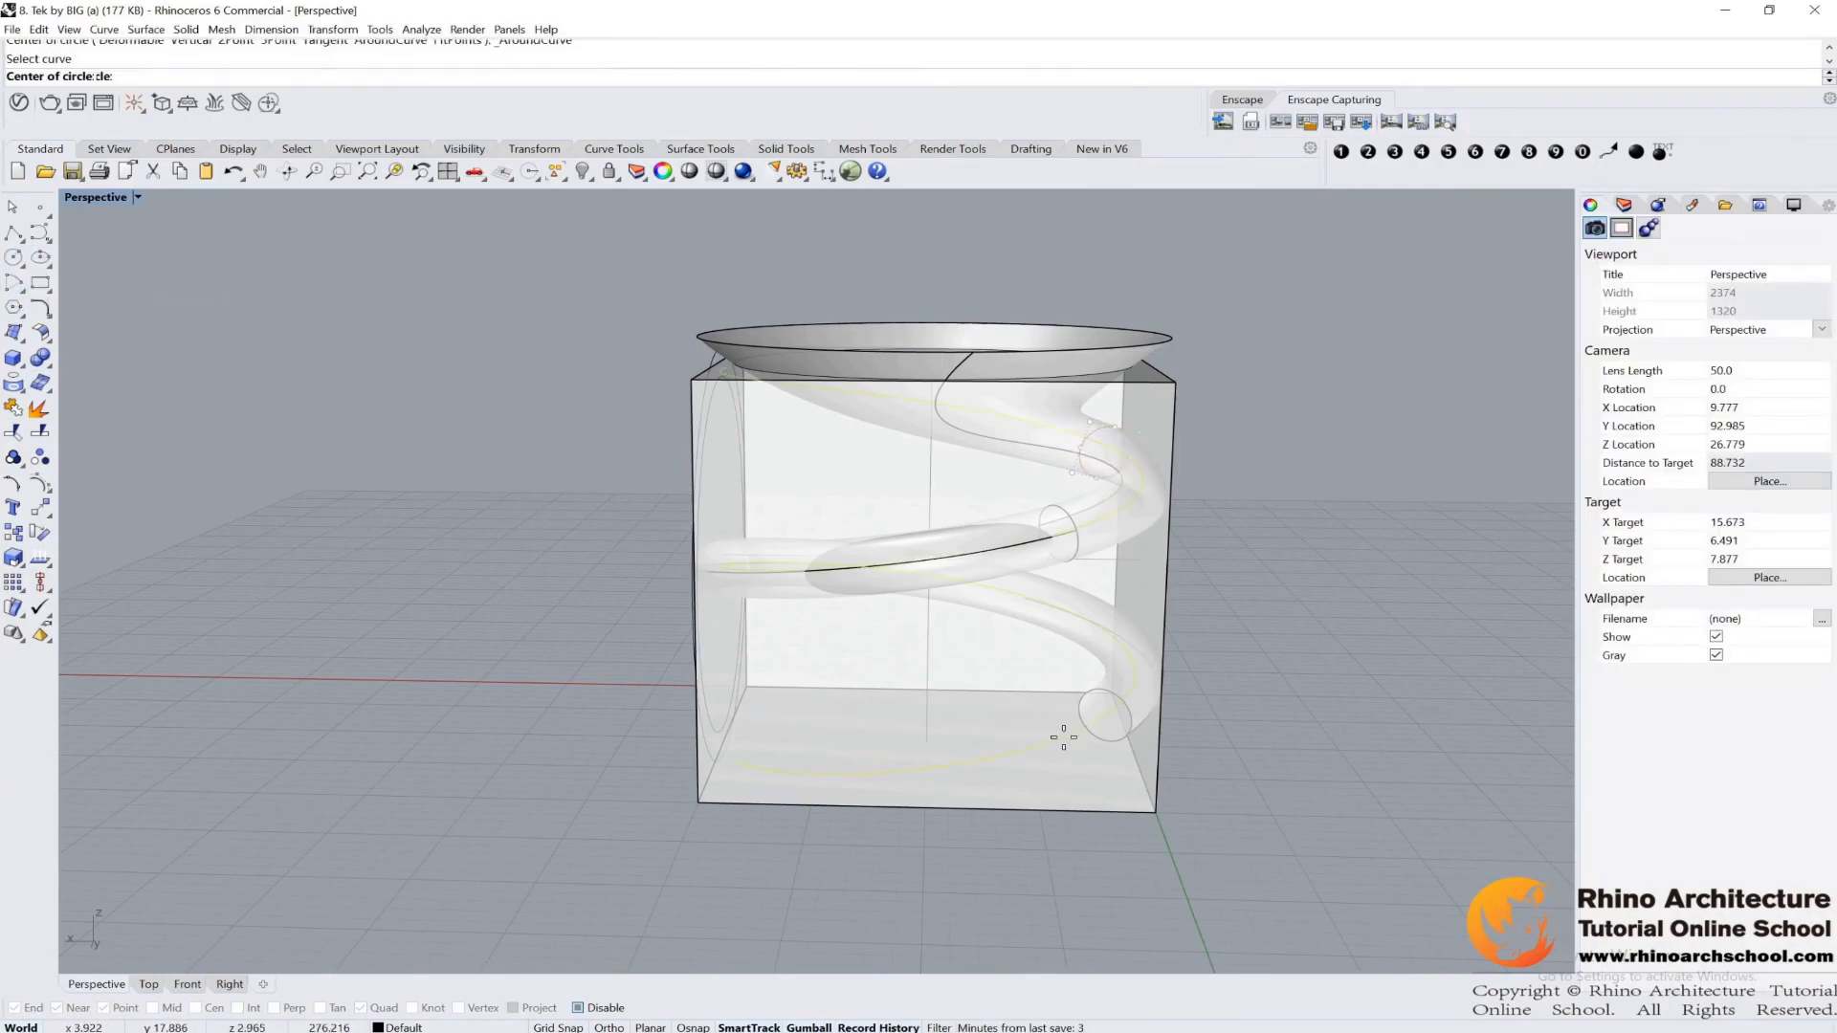
pyautogui.scroll(4, 869, 759)
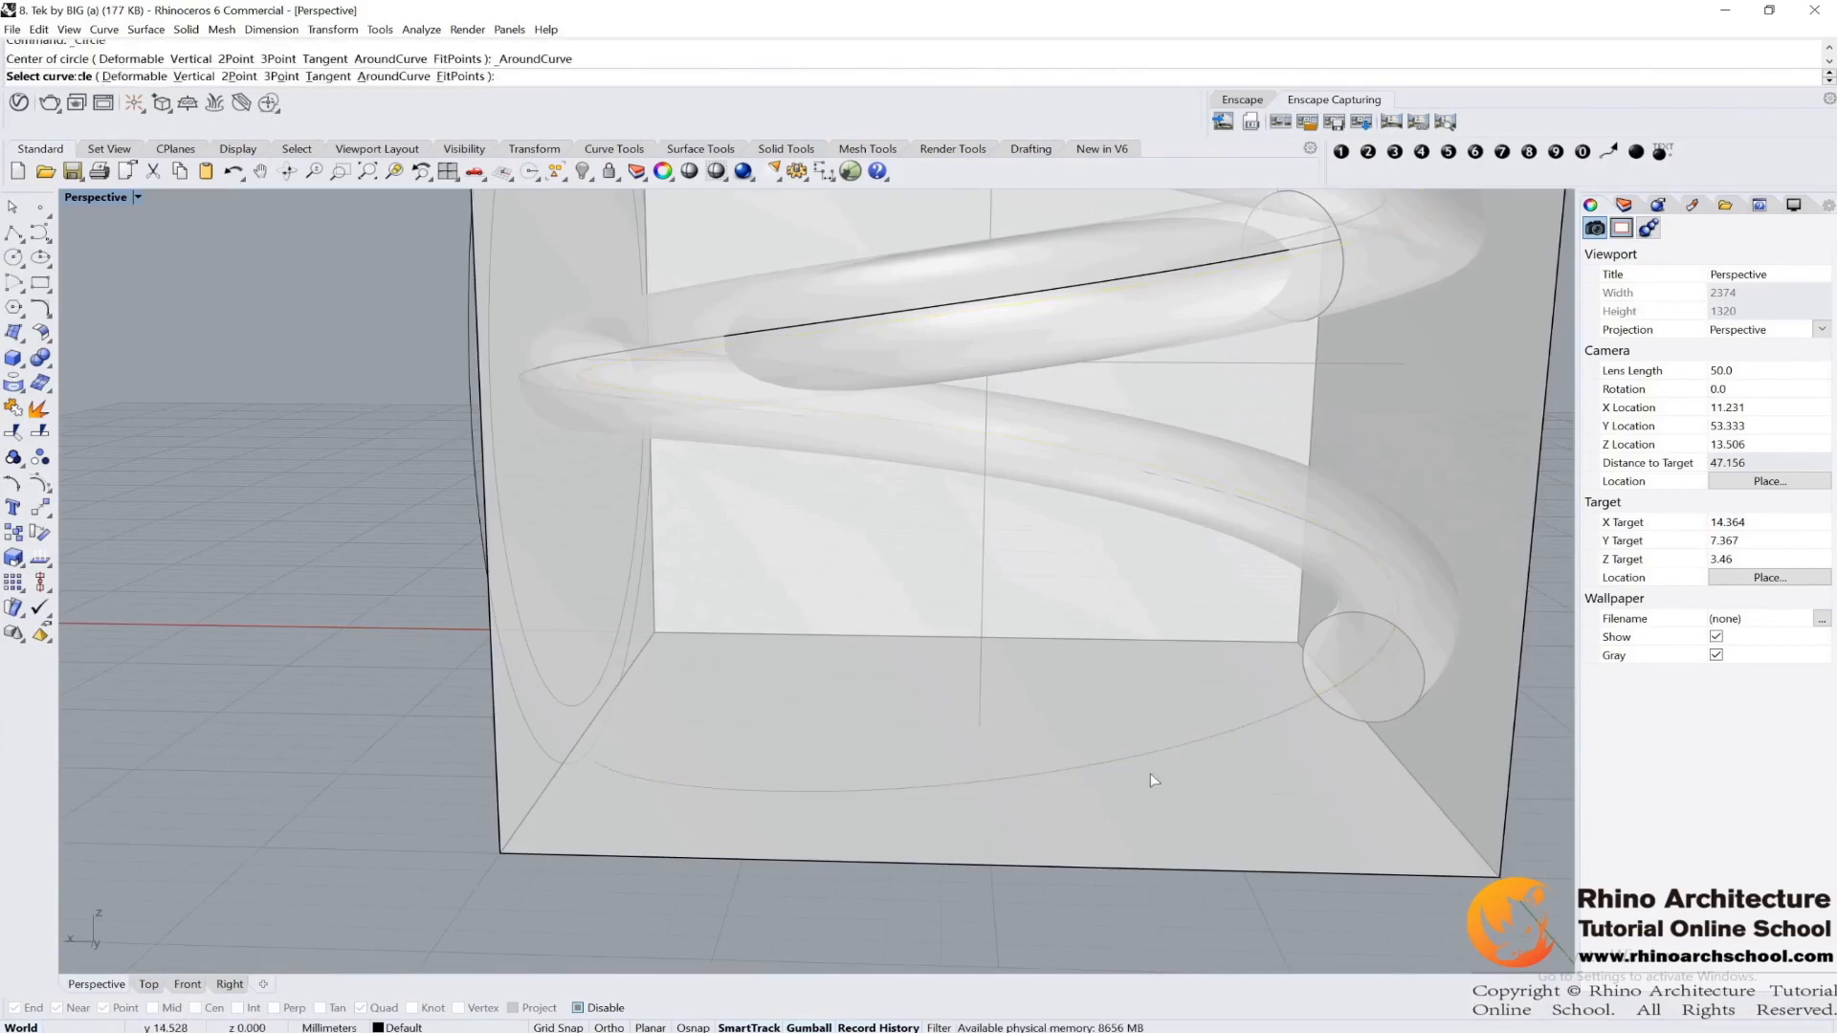
pyautogui.click(1160, 730)
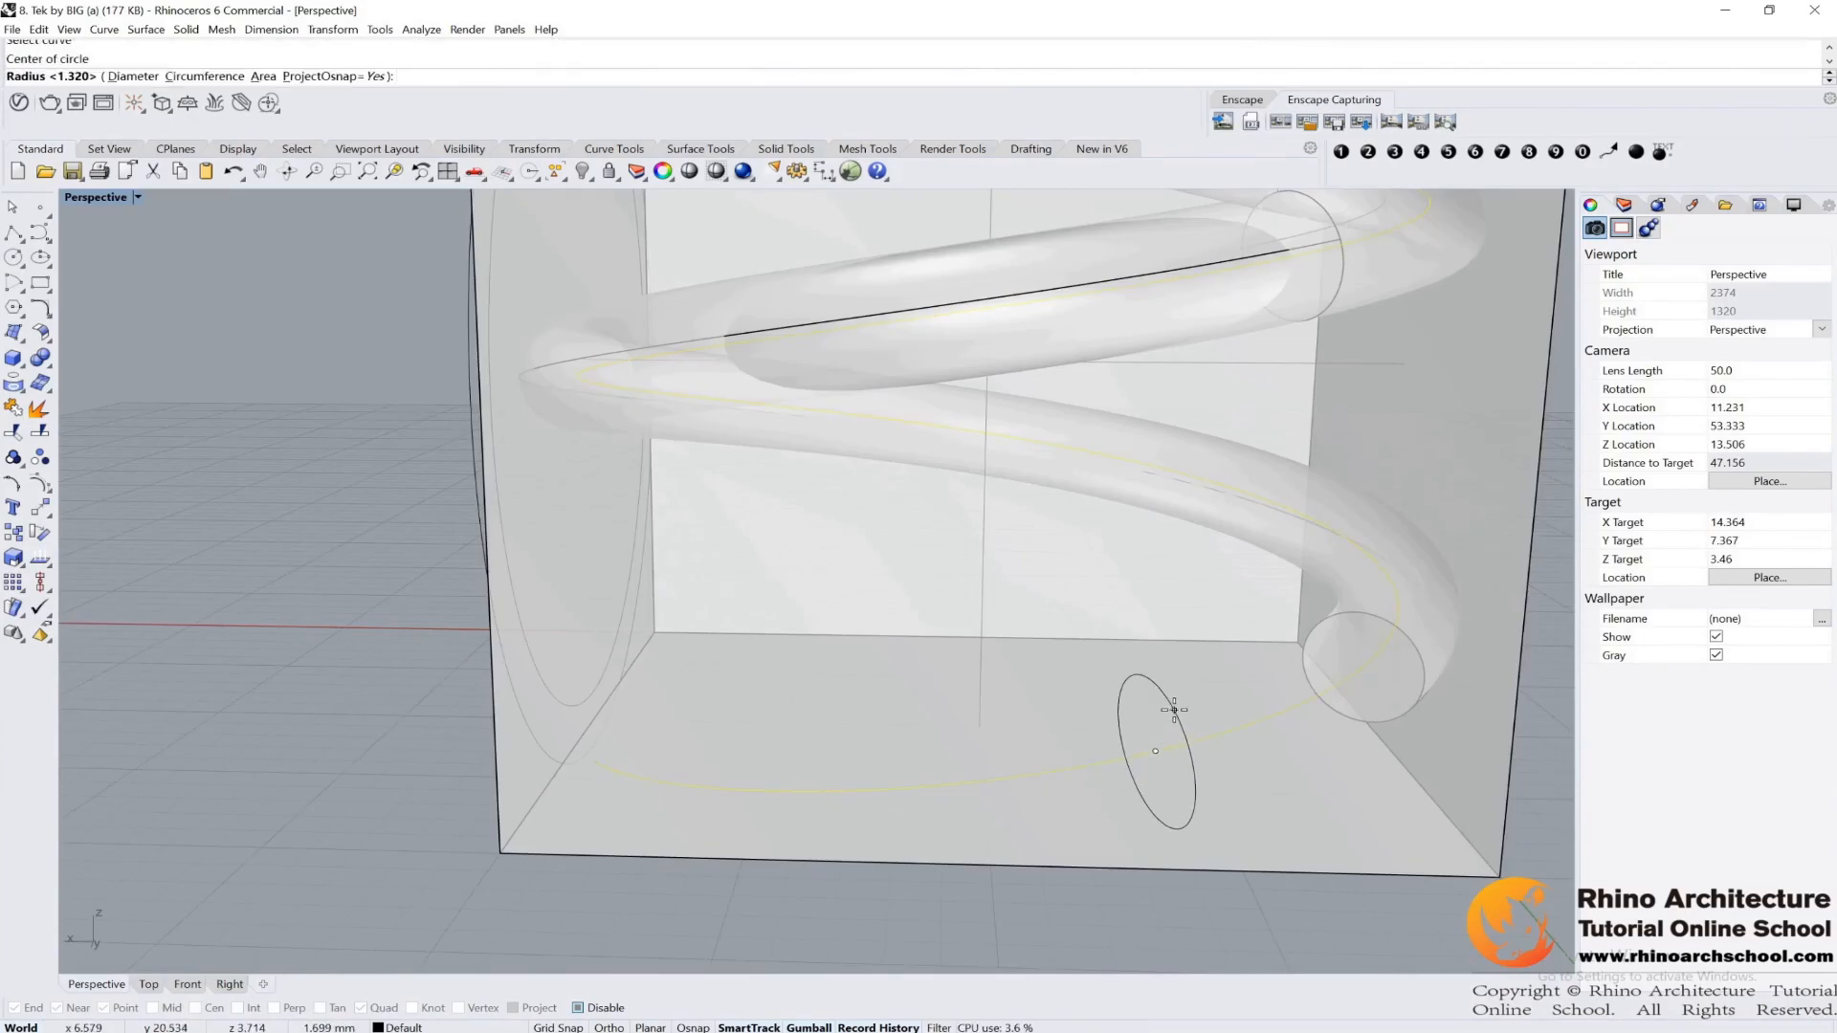
pyautogui.click(1175, 709)
pyautogui.scroll(-8, 1175, 709)
pyautogui.moveTo(1175, 709)
pyautogui.mouseDown(button='right')
pyautogui.moveTo(1304, 698)
pyautogui.moveTo(1179, 702)
pyautogui.mouseUp(button='right')
# Draw a second, larger circle around the helix curve, farther from the tube's lower end.
pyautogui.rightClick(1070, 742)
pyautogui.click(1057, 725)
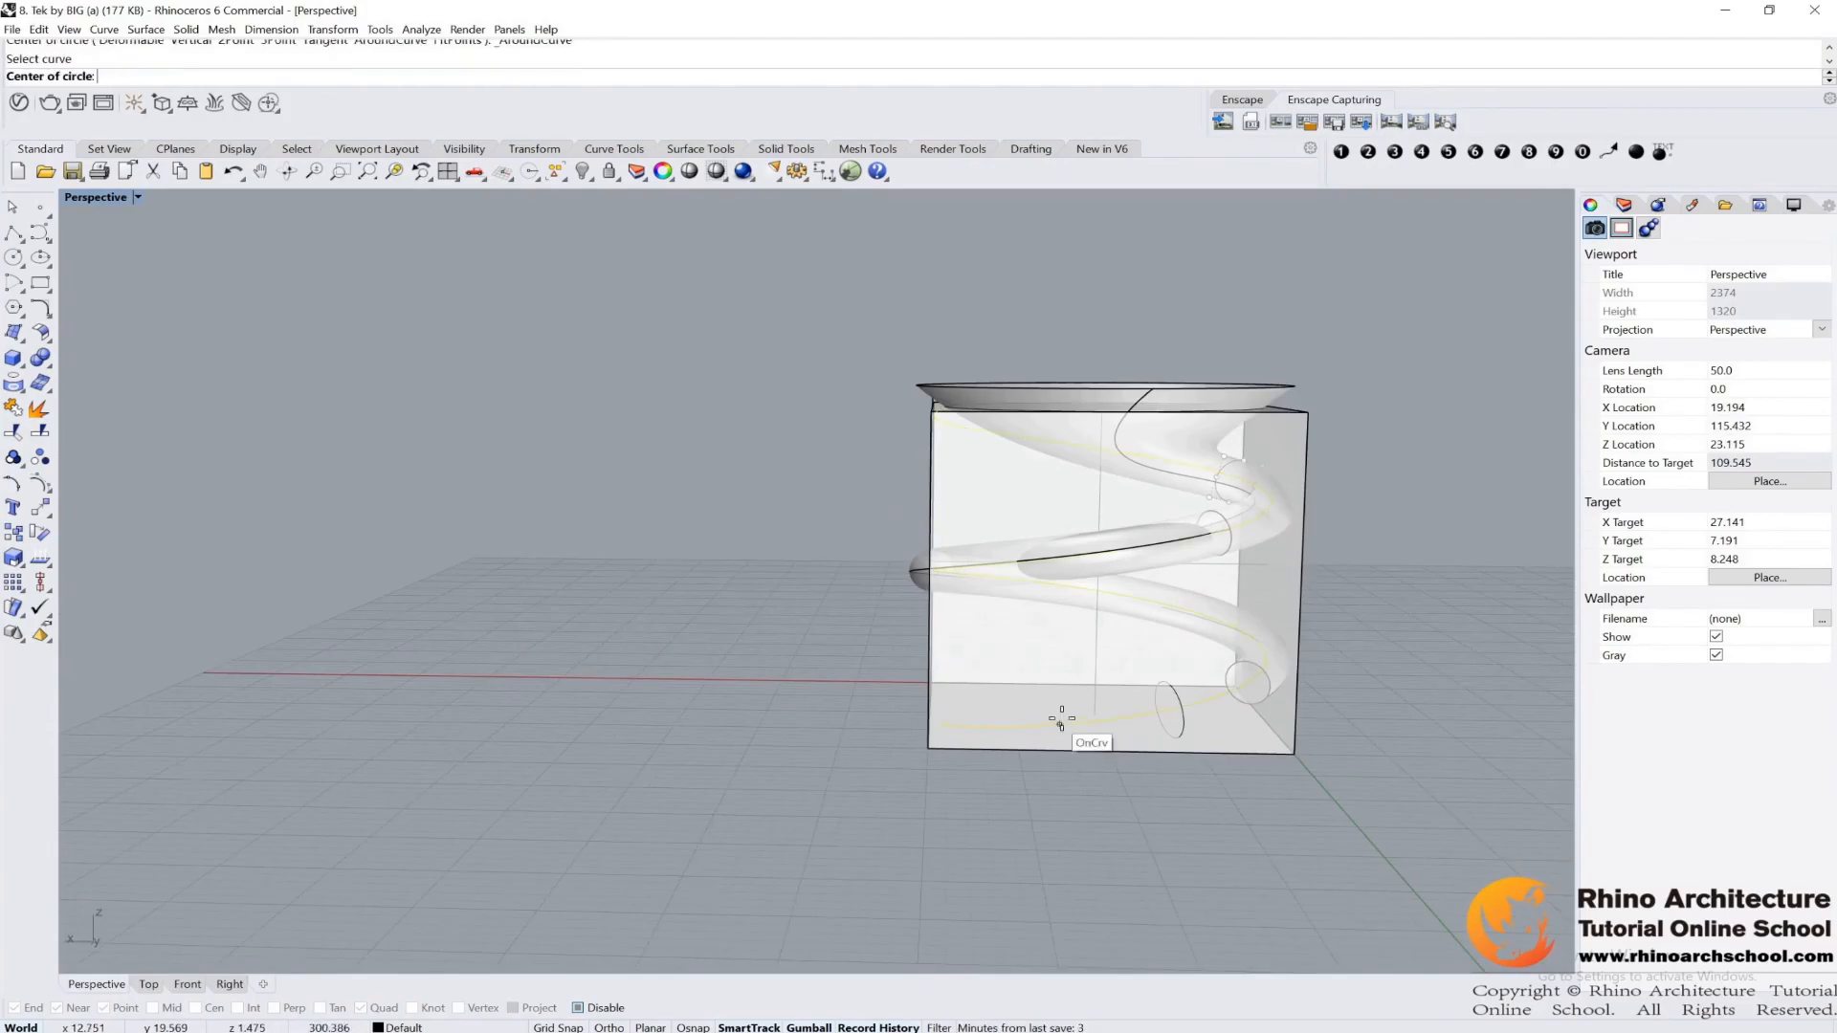
pyautogui.click(1049, 719)
pyautogui.click(1053, 709)
pyautogui.moveTo(1053, 709); pyautogui.dragTo(943, 703, button='right')
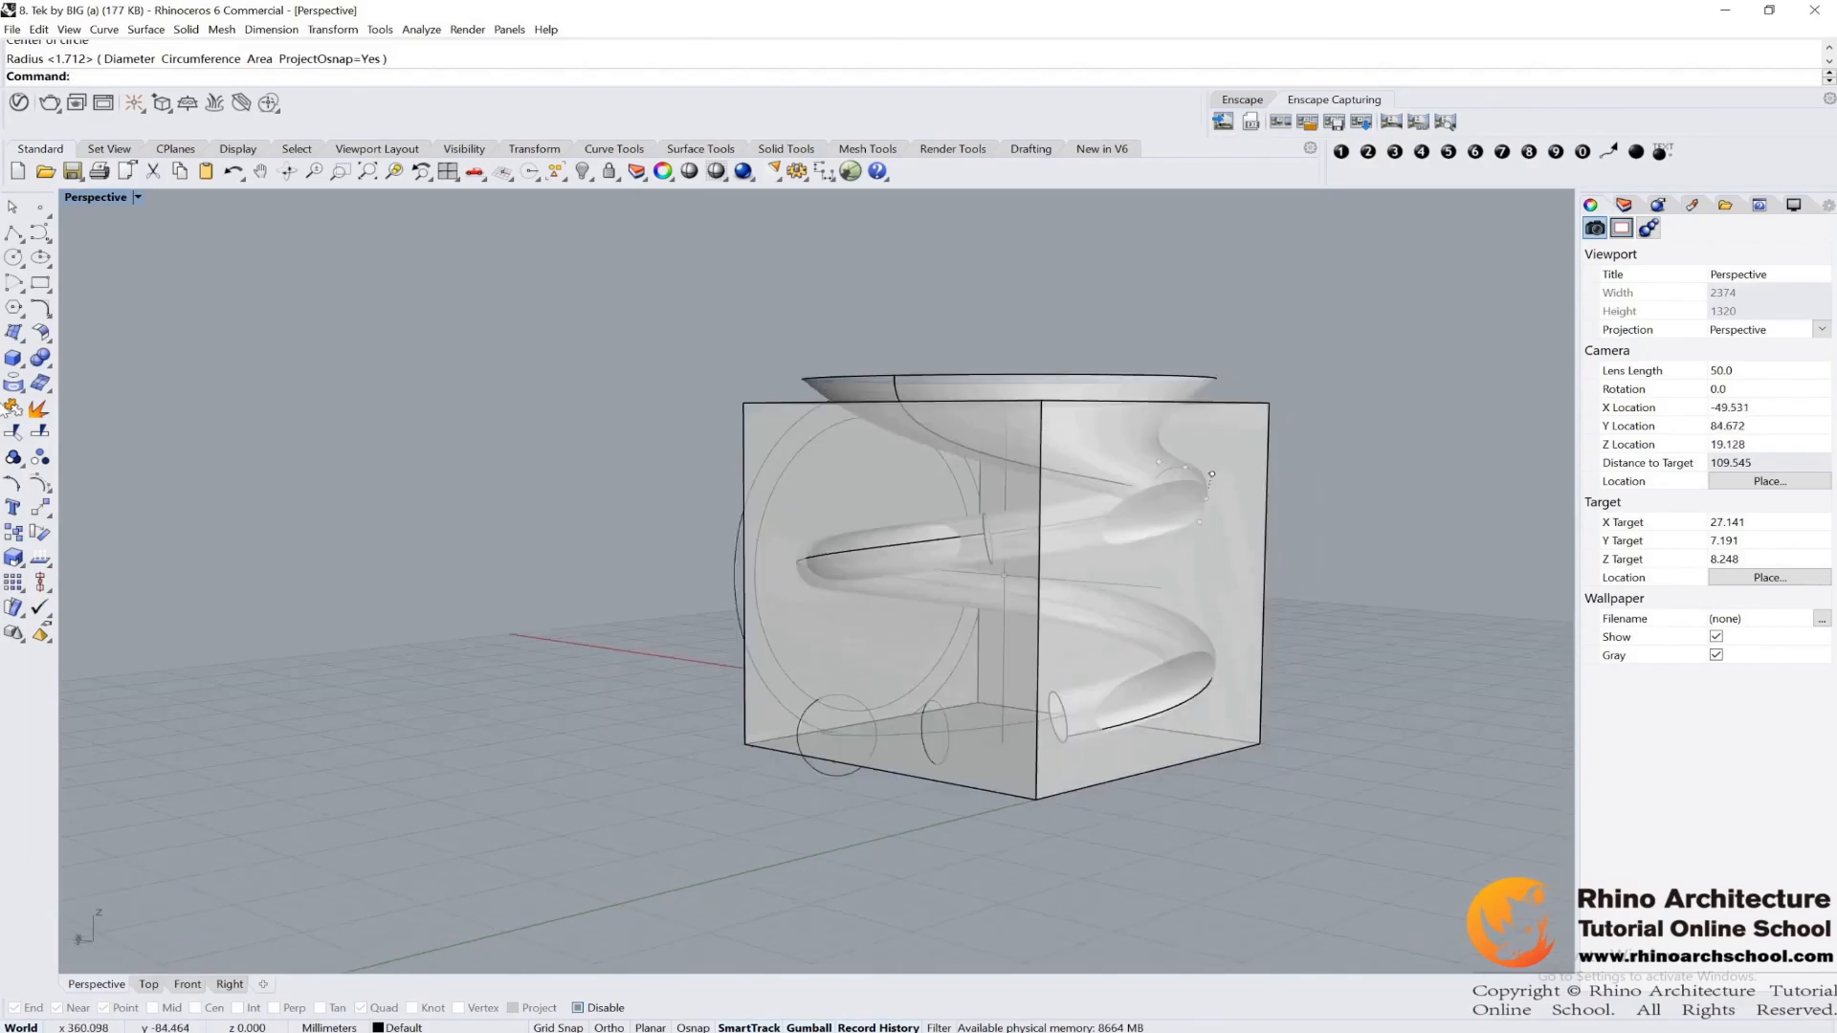
# Move the larger circle on the box's side face slightly outward from that face.
pyautogui.moveTo(613, 529); pyautogui.dragTo(830, 571, button='right')
pyautogui.scroll(2, 949, 405)
pyautogui.click(925, 400)
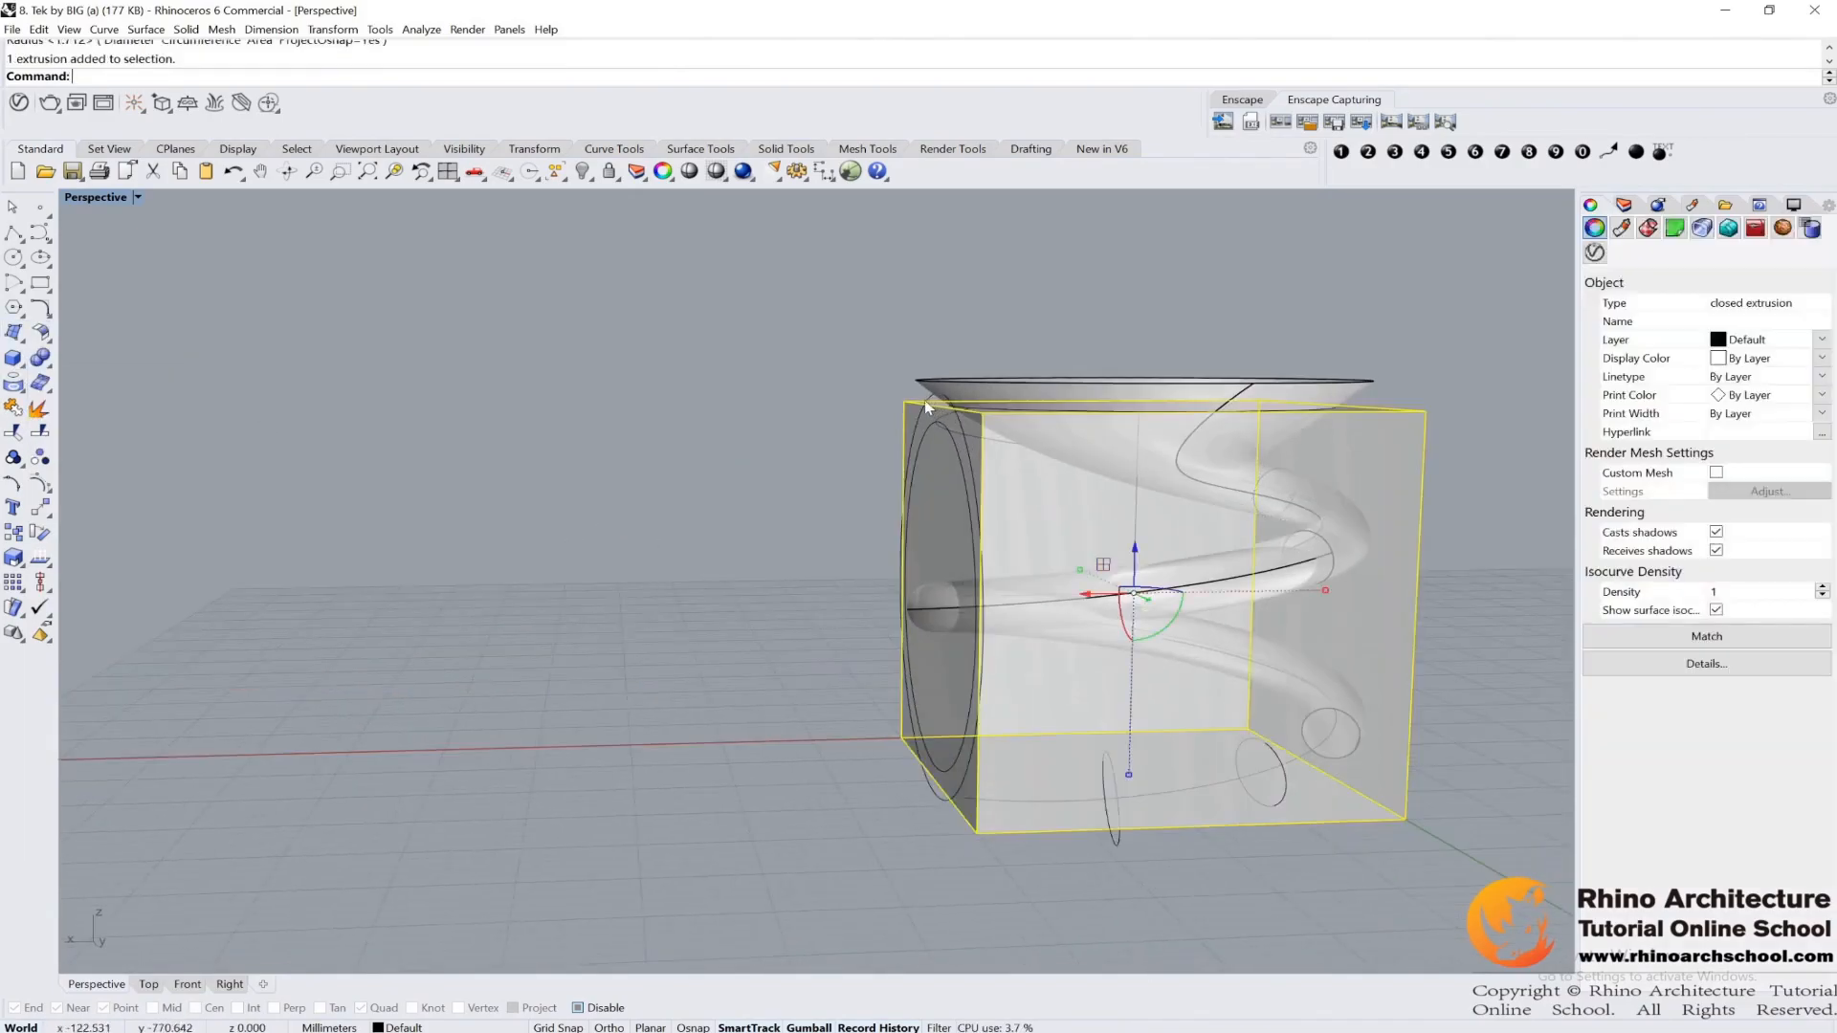
pyautogui.click(925, 400)
pyautogui.click(988, 446)
pyautogui.moveTo(989, 447); pyautogui.dragTo(903, 606, button='right')
pyautogui.click(488, 484)
# Start a loft through the tube's lower end, the two new small circles, and the inner and outer side circles.
pyautogui.click(21, 340)
pyautogui.click(132, 350)
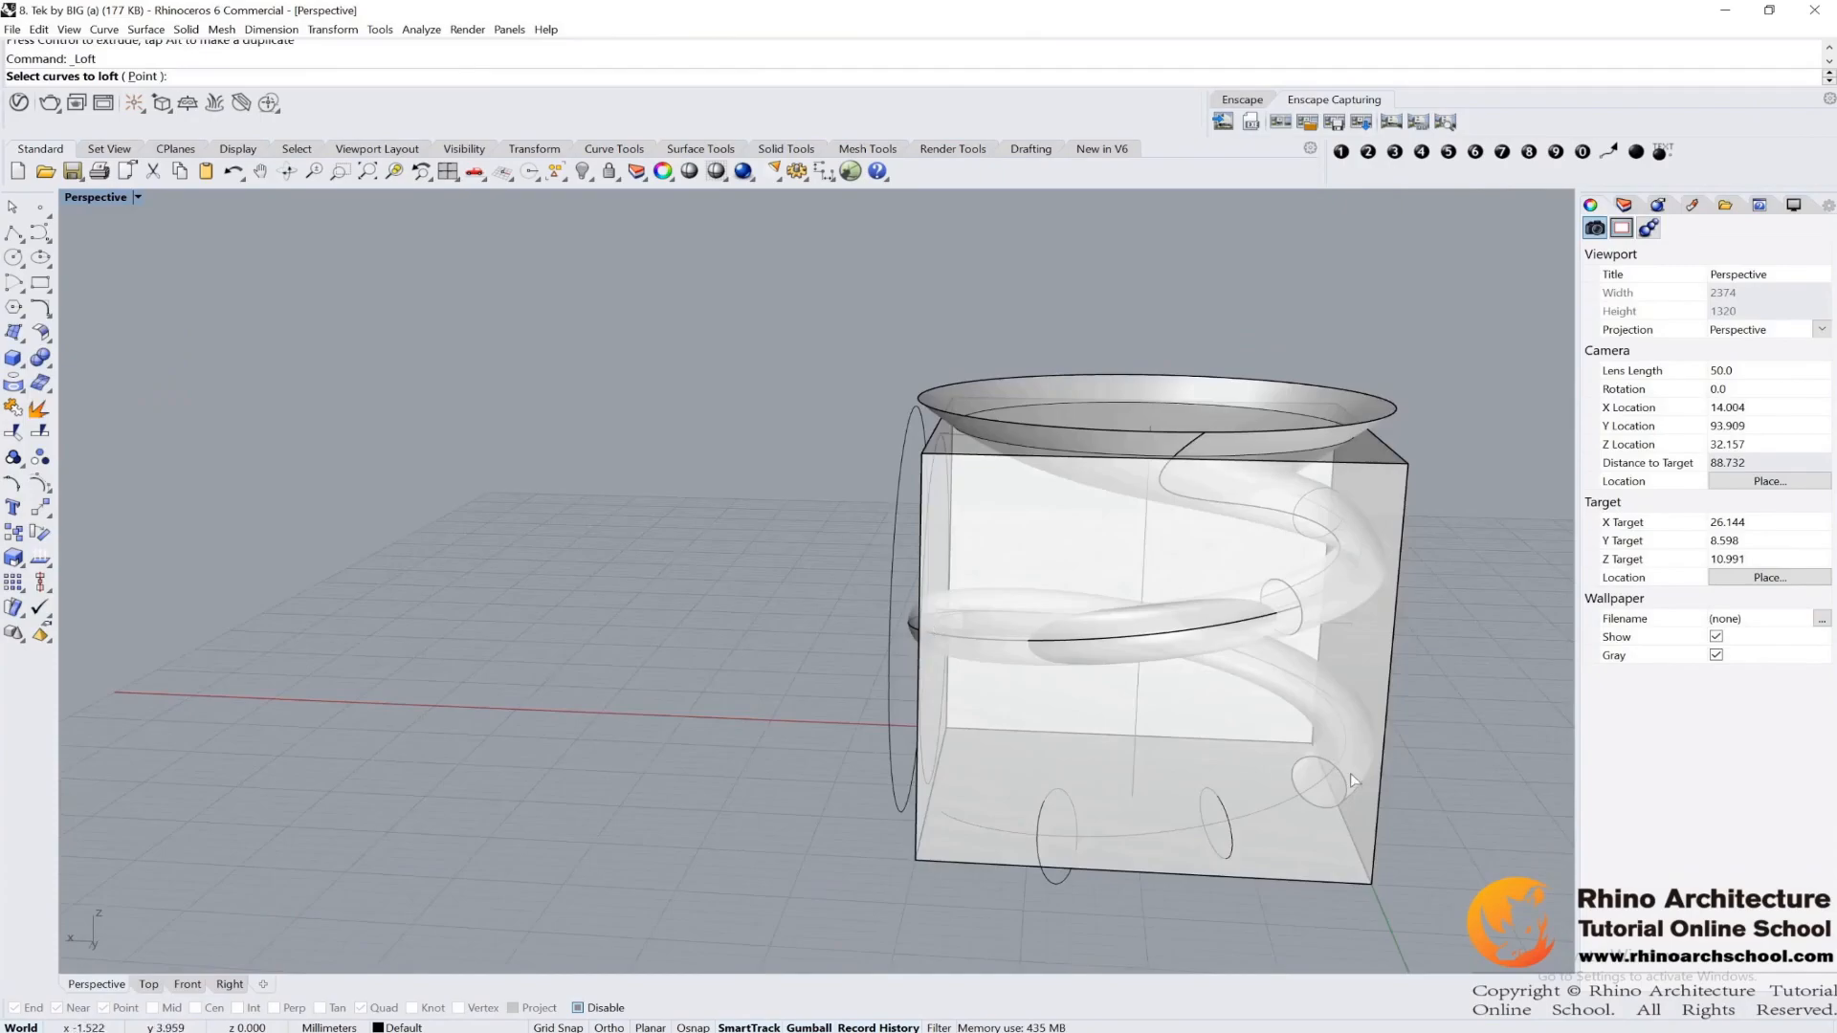
pyautogui.click(1343, 773)
pyautogui.click(1409, 830)
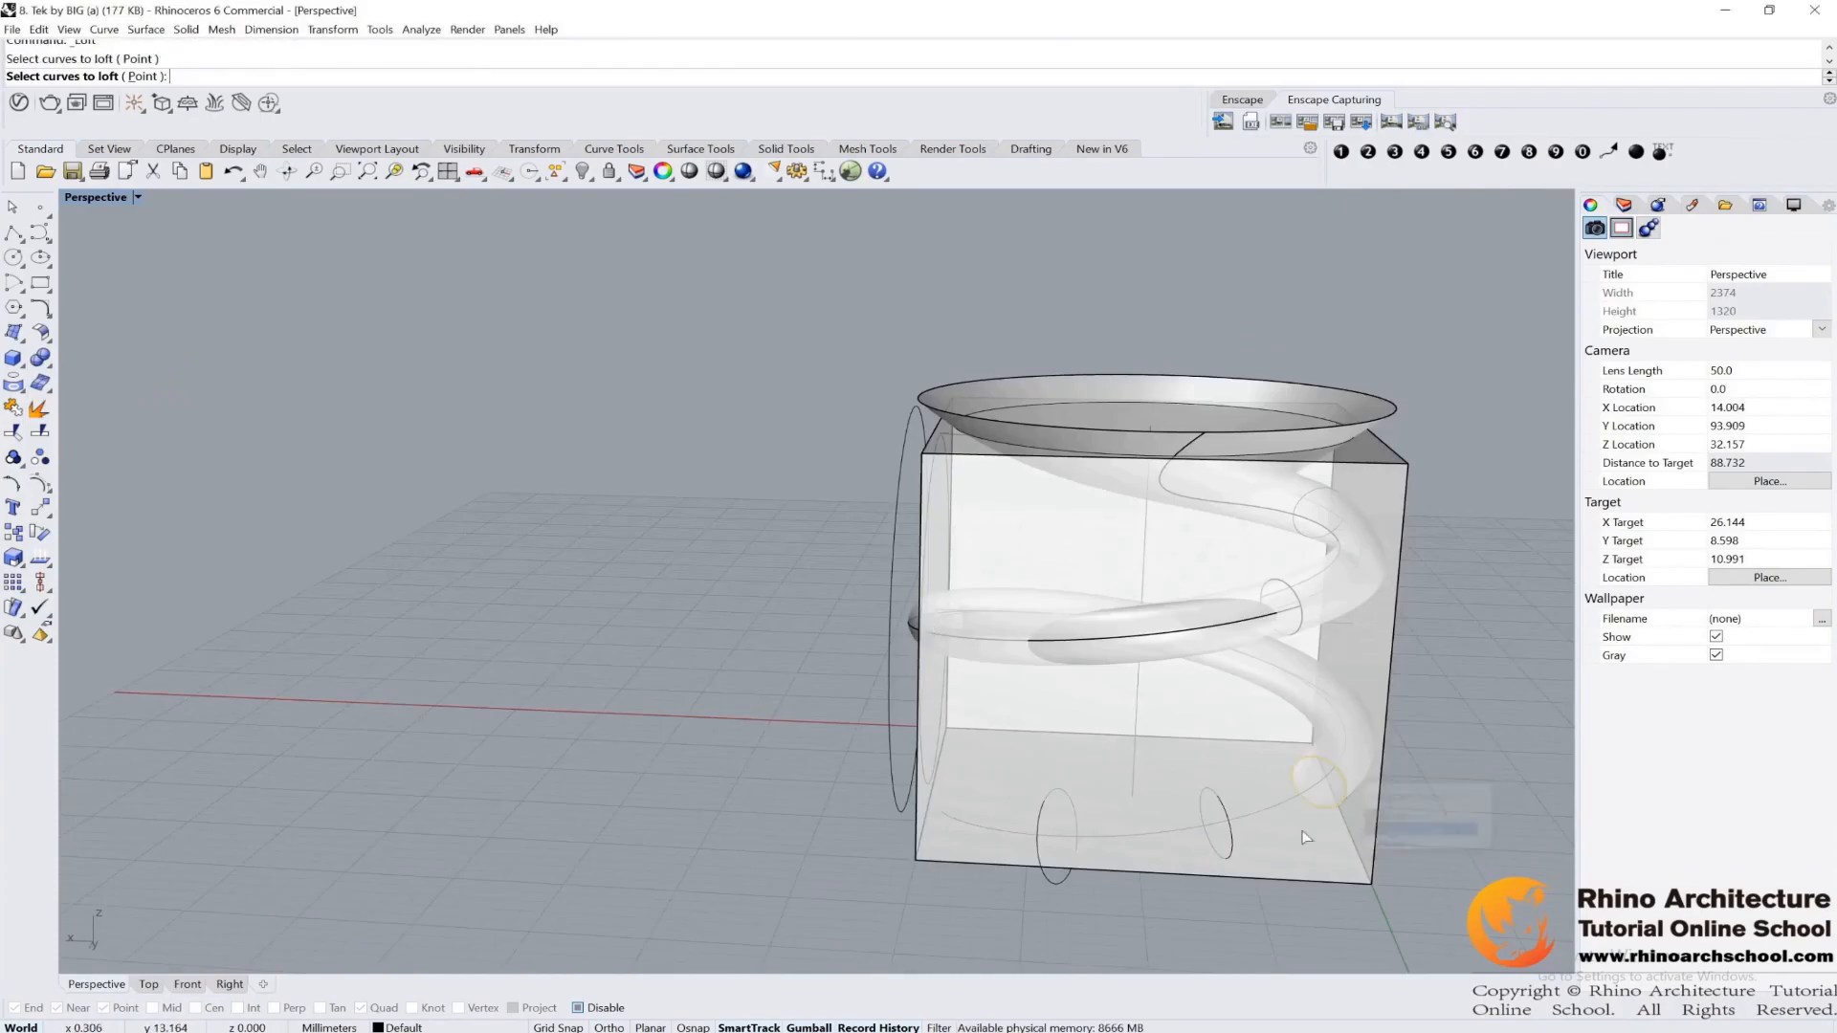
pyautogui.scroll(2, 1277, 819)
pyautogui.click(966, 810)
pyautogui.moveTo(912, 789); pyautogui.dragTo(893, 668, button='right')
pyautogui.click(892, 669)
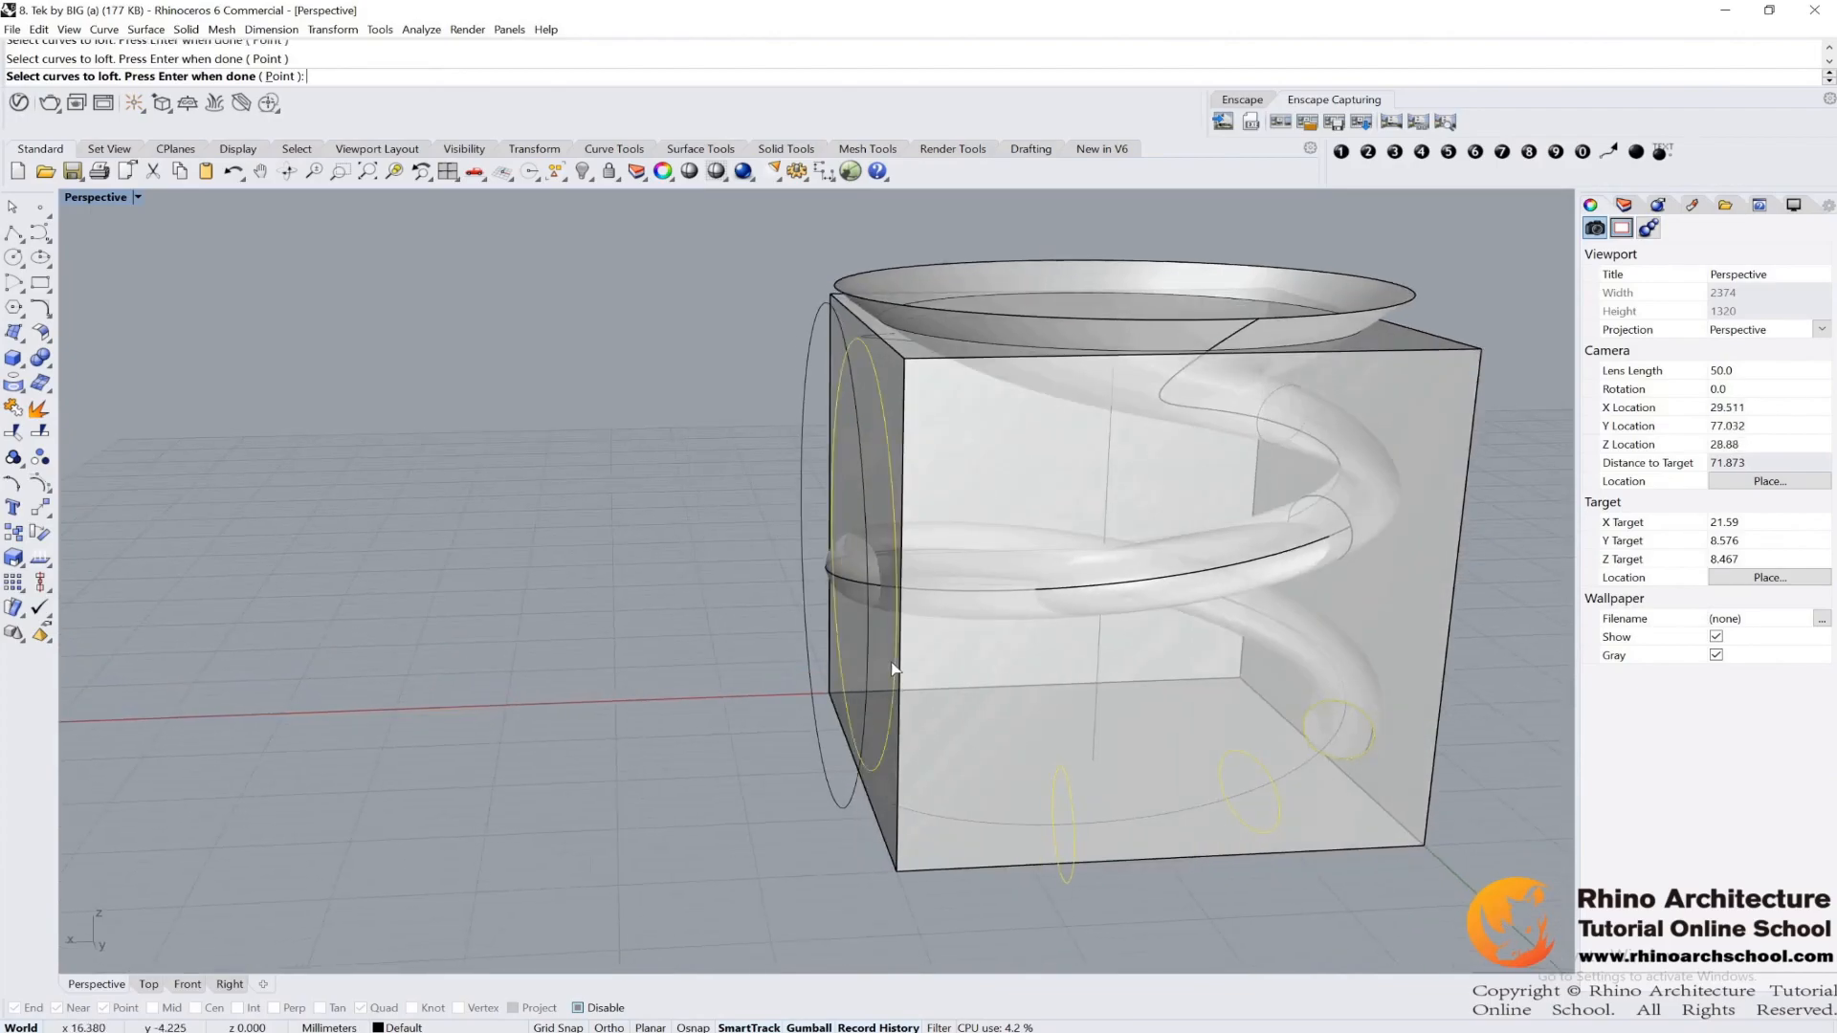
pyautogui.click(869, 663)
pyautogui.moveTo(873, 670); pyautogui.dragTo(1036, 735, button='right')
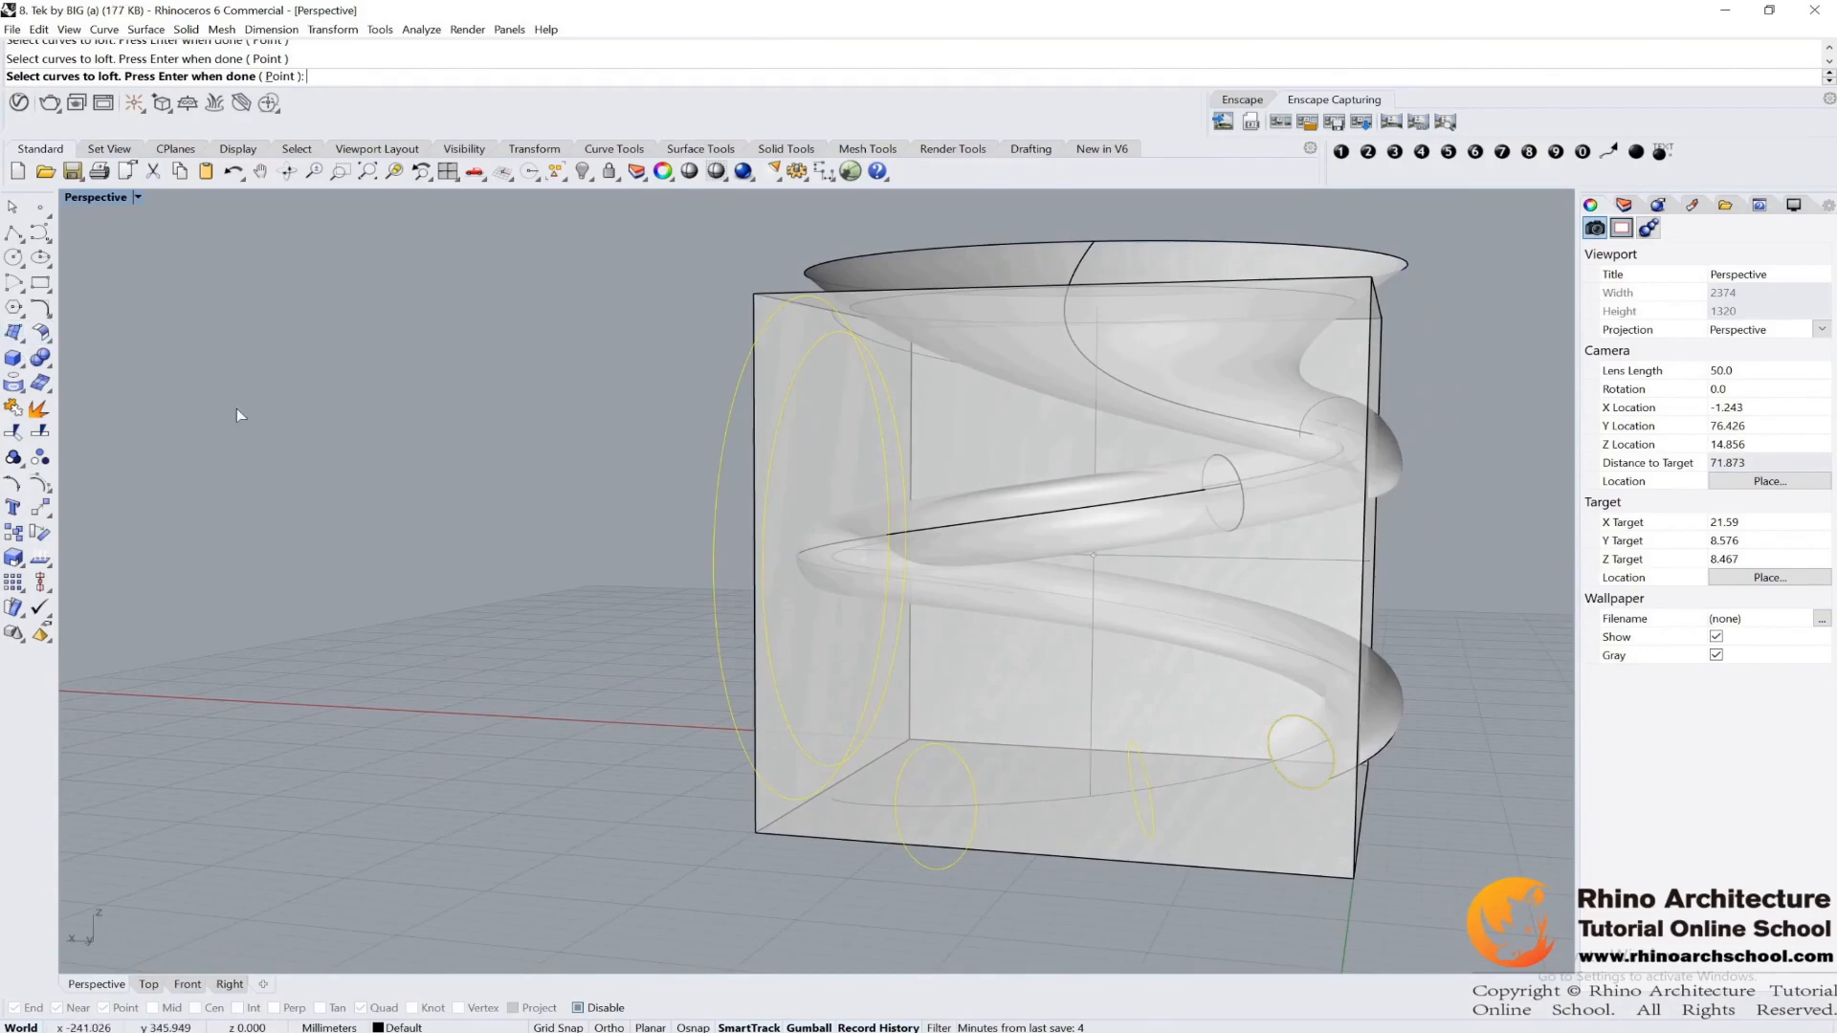
pyautogui.press('Return')
# Reposition the loft seam points on the tube's lower end and on the adjacent small circle.
pyautogui.moveTo(899, 641); pyautogui.dragTo(847, 657, button='right')
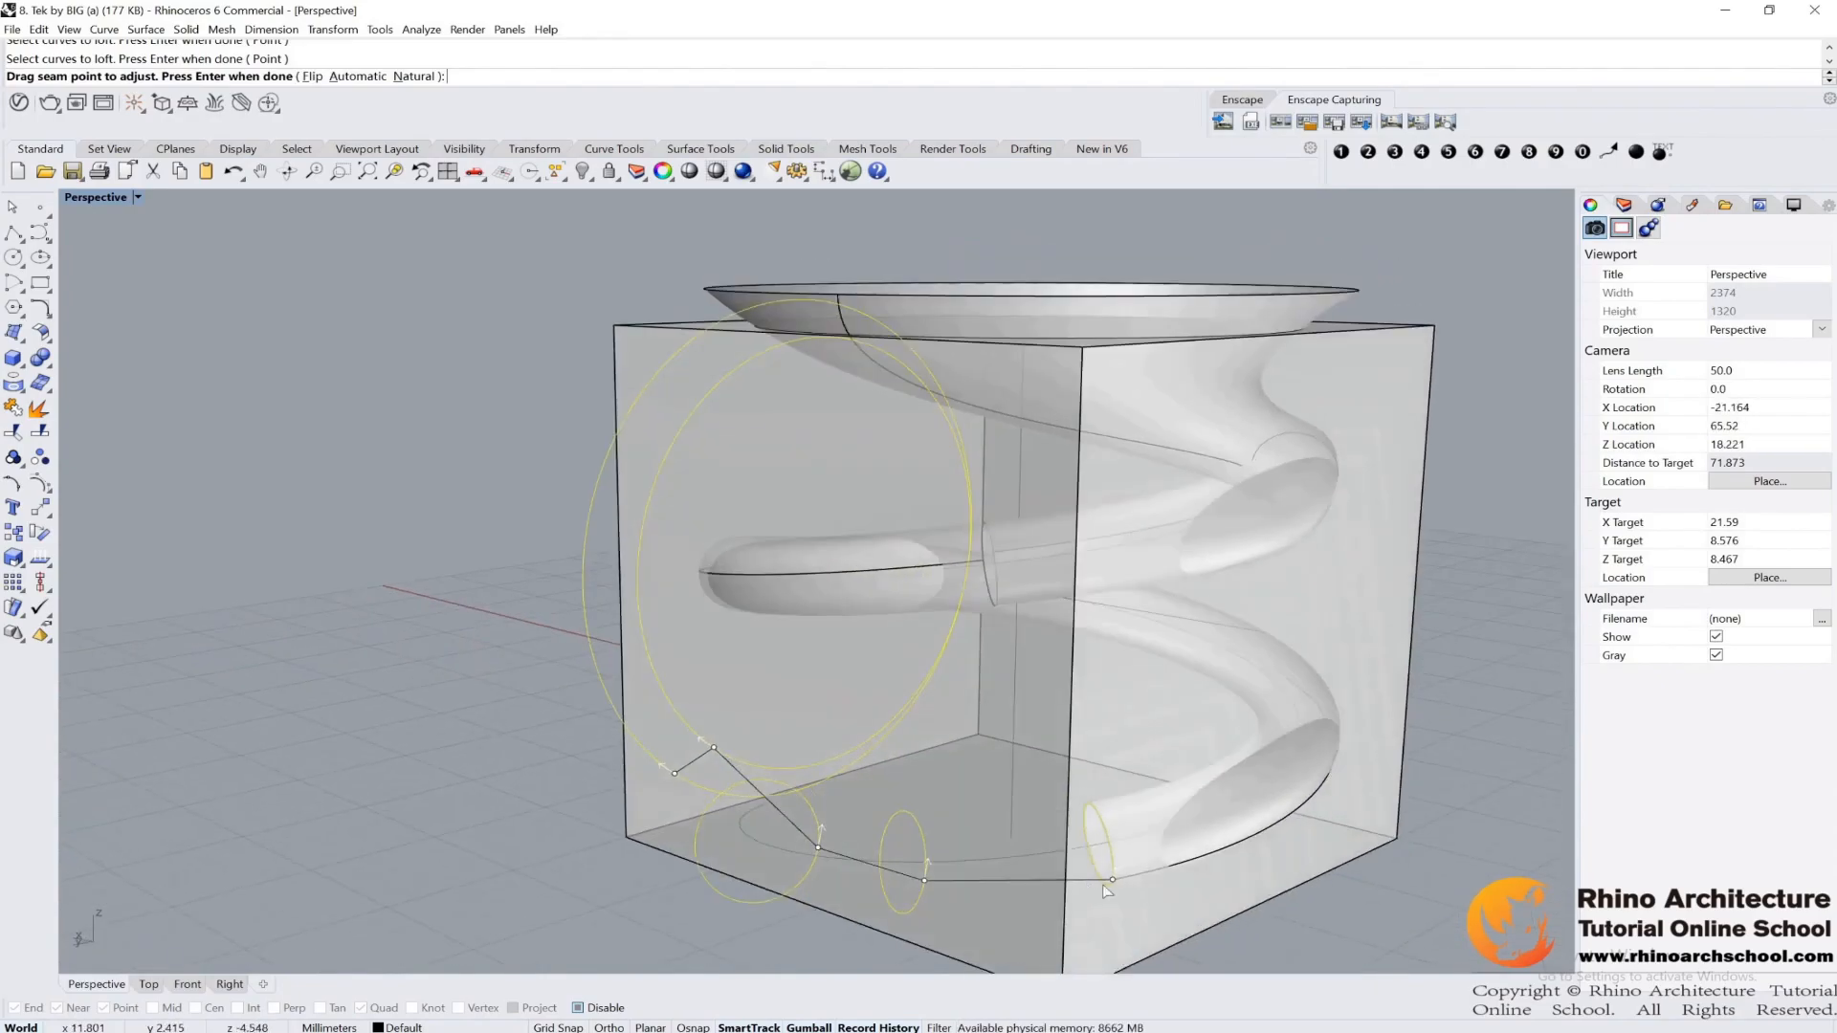
pyautogui.moveTo(1107, 891); pyautogui.dragTo(1279, 886, button='right')
pyautogui.scroll(4, 1312, 676)
pyautogui.moveTo(1310, 675); pyautogui.dragTo(1353, 649, button='right')
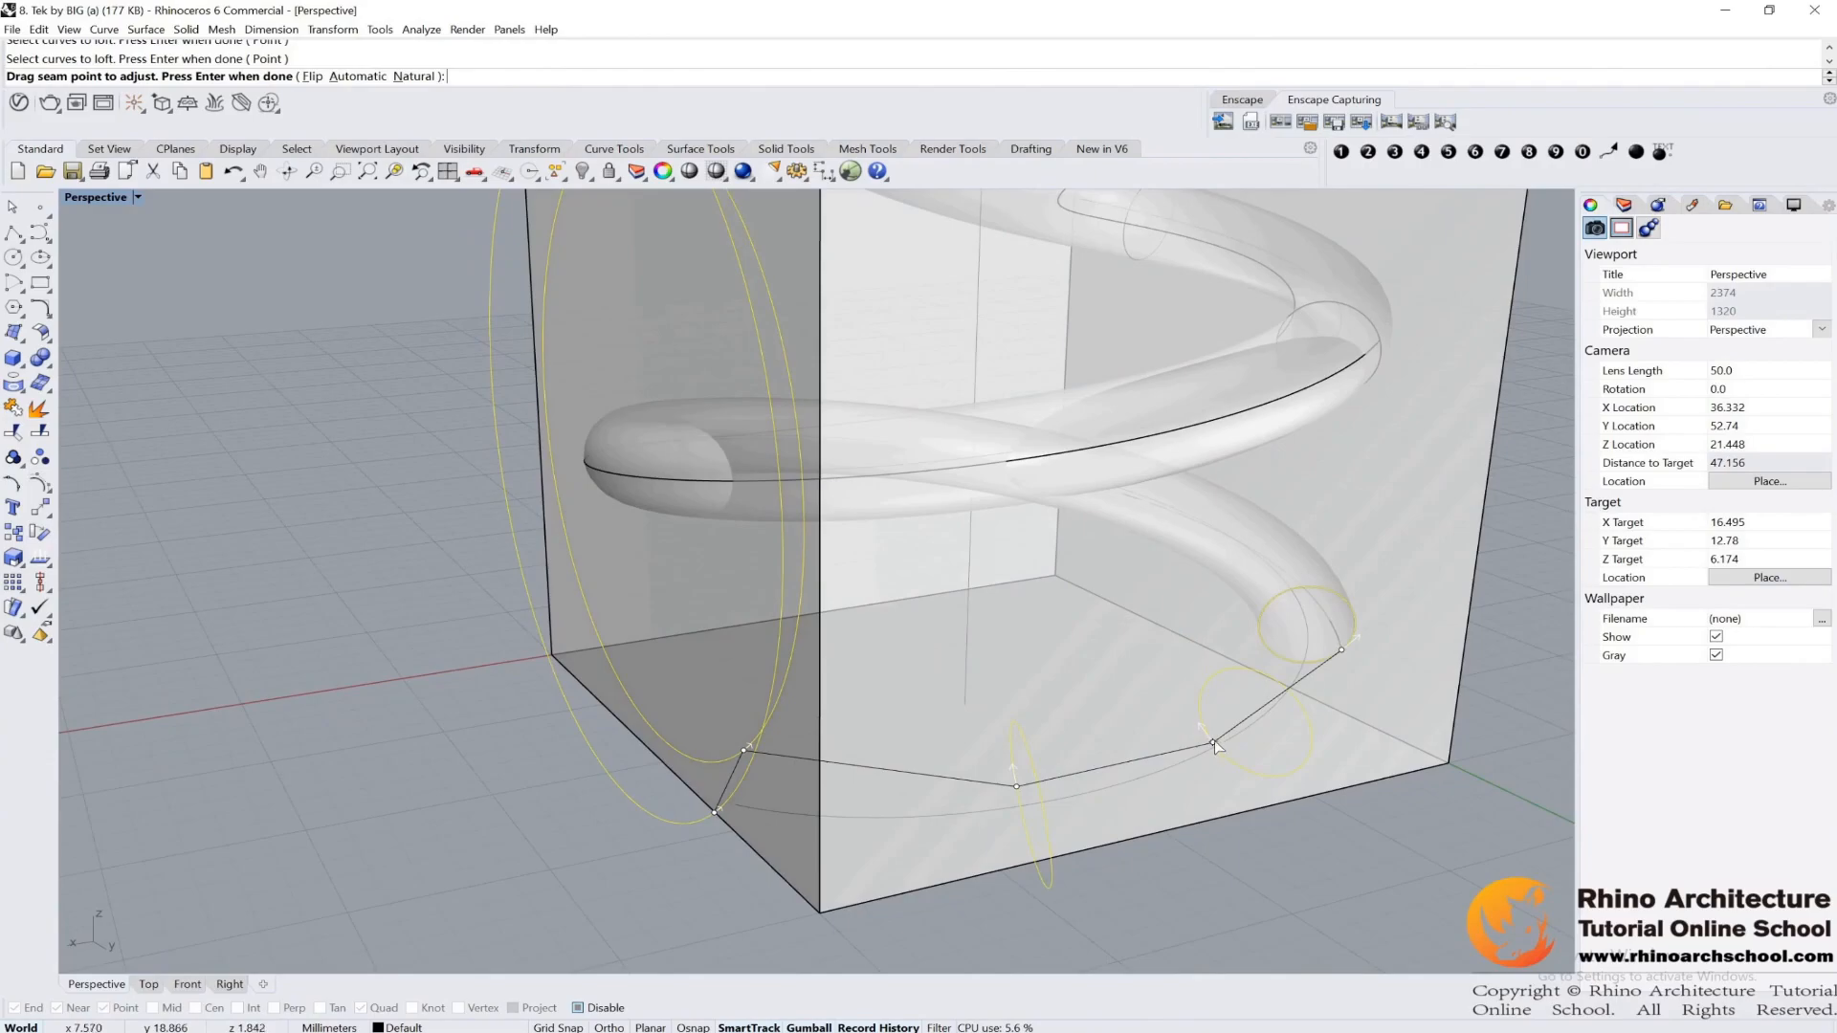
pyautogui.moveTo(1345, 655); pyautogui.dragTo(1260, 639)
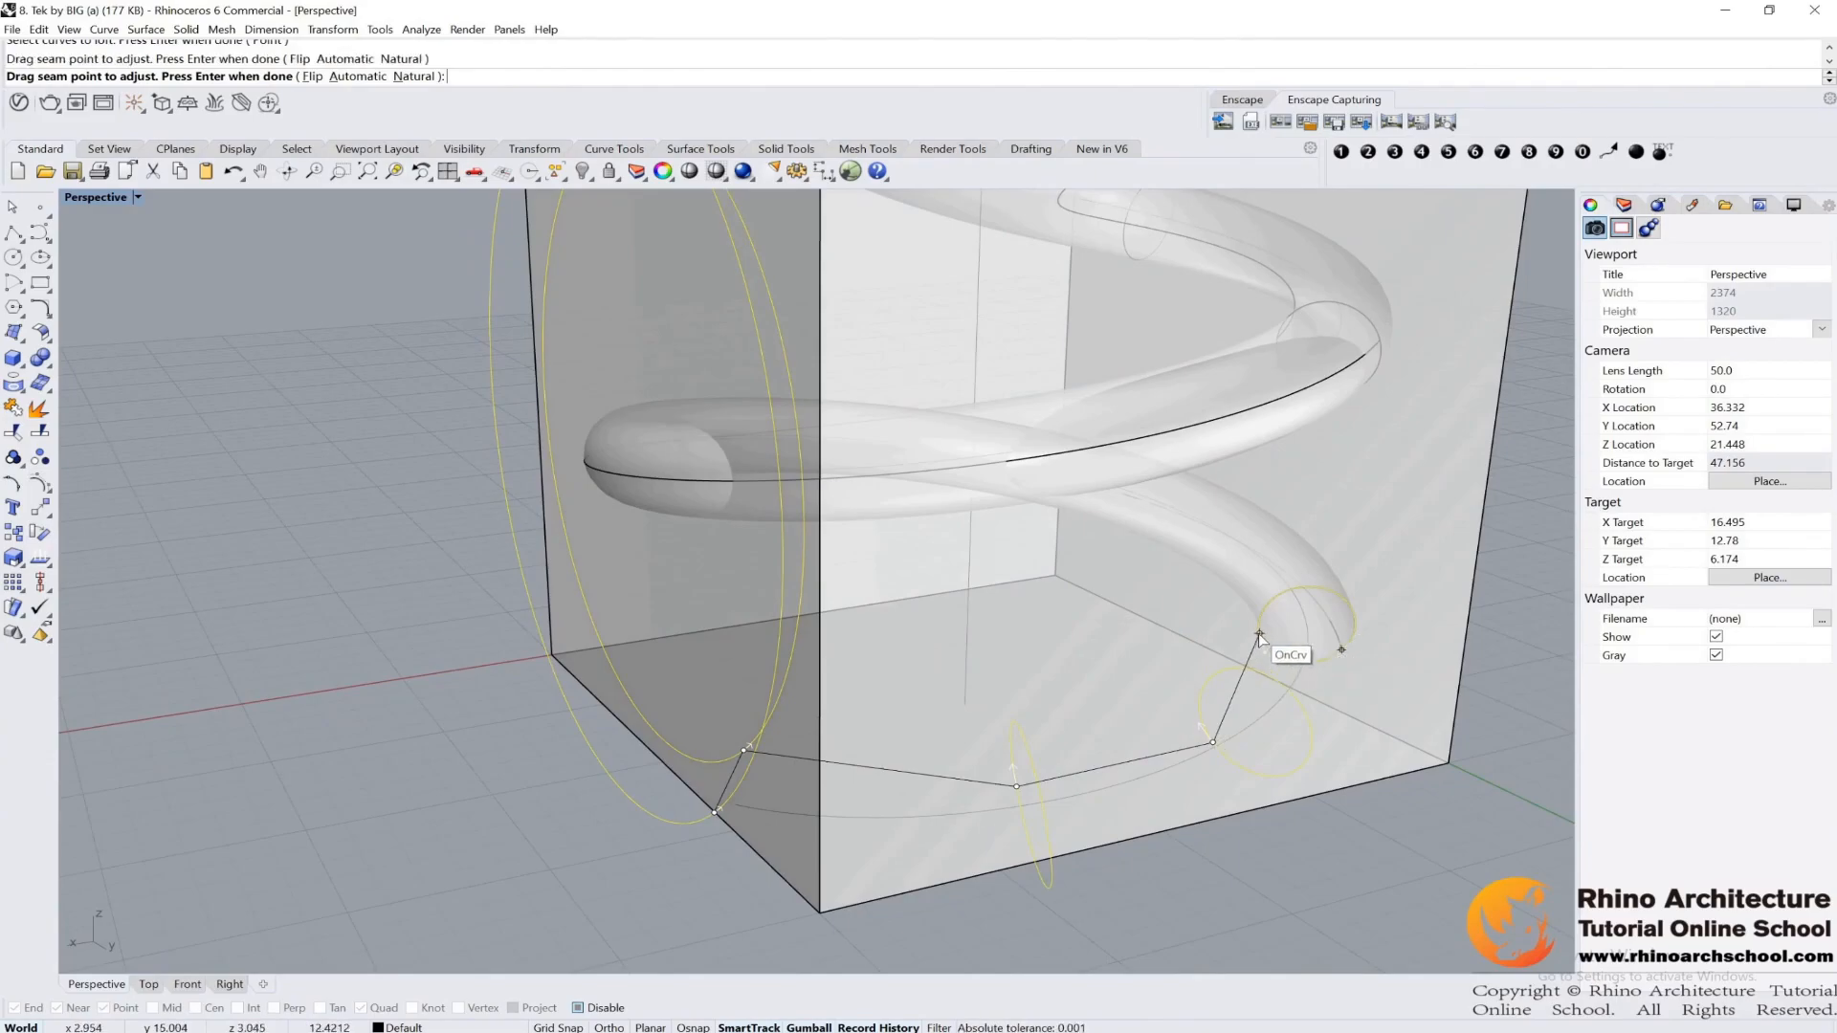
pyautogui.moveTo(1273, 741); pyautogui.dragTo(1195, 799, button='right')
pyautogui.moveTo(1194, 797); pyautogui.dragTo(1193, 783)
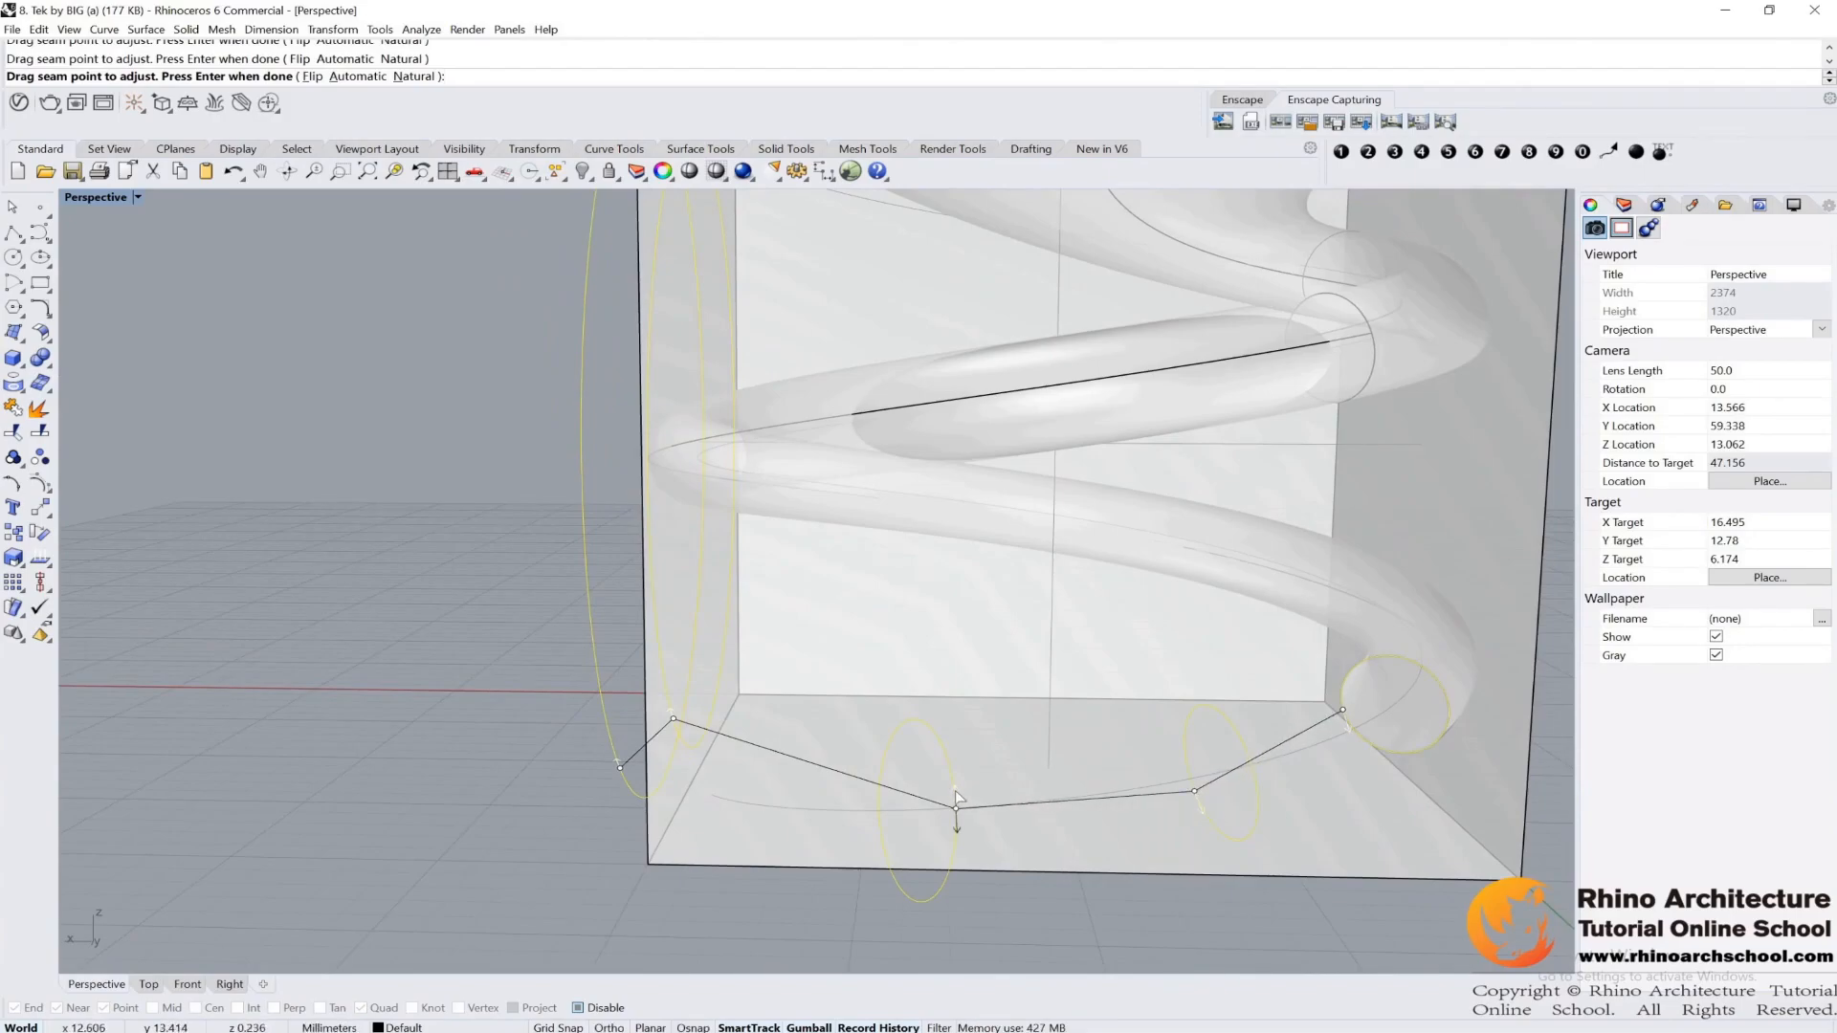
# Move the loft seam points of the inner and outer side circles to their upper parts and accept the alignment.
pyautogui.moveTo(955, 790); pyautogui.dragTo(799, 775, button='right')
pyautogui.scroll(-4, 747, 808)
pyautogui.moveTo(797, 775); pyautogui.dragTo(705, 378)
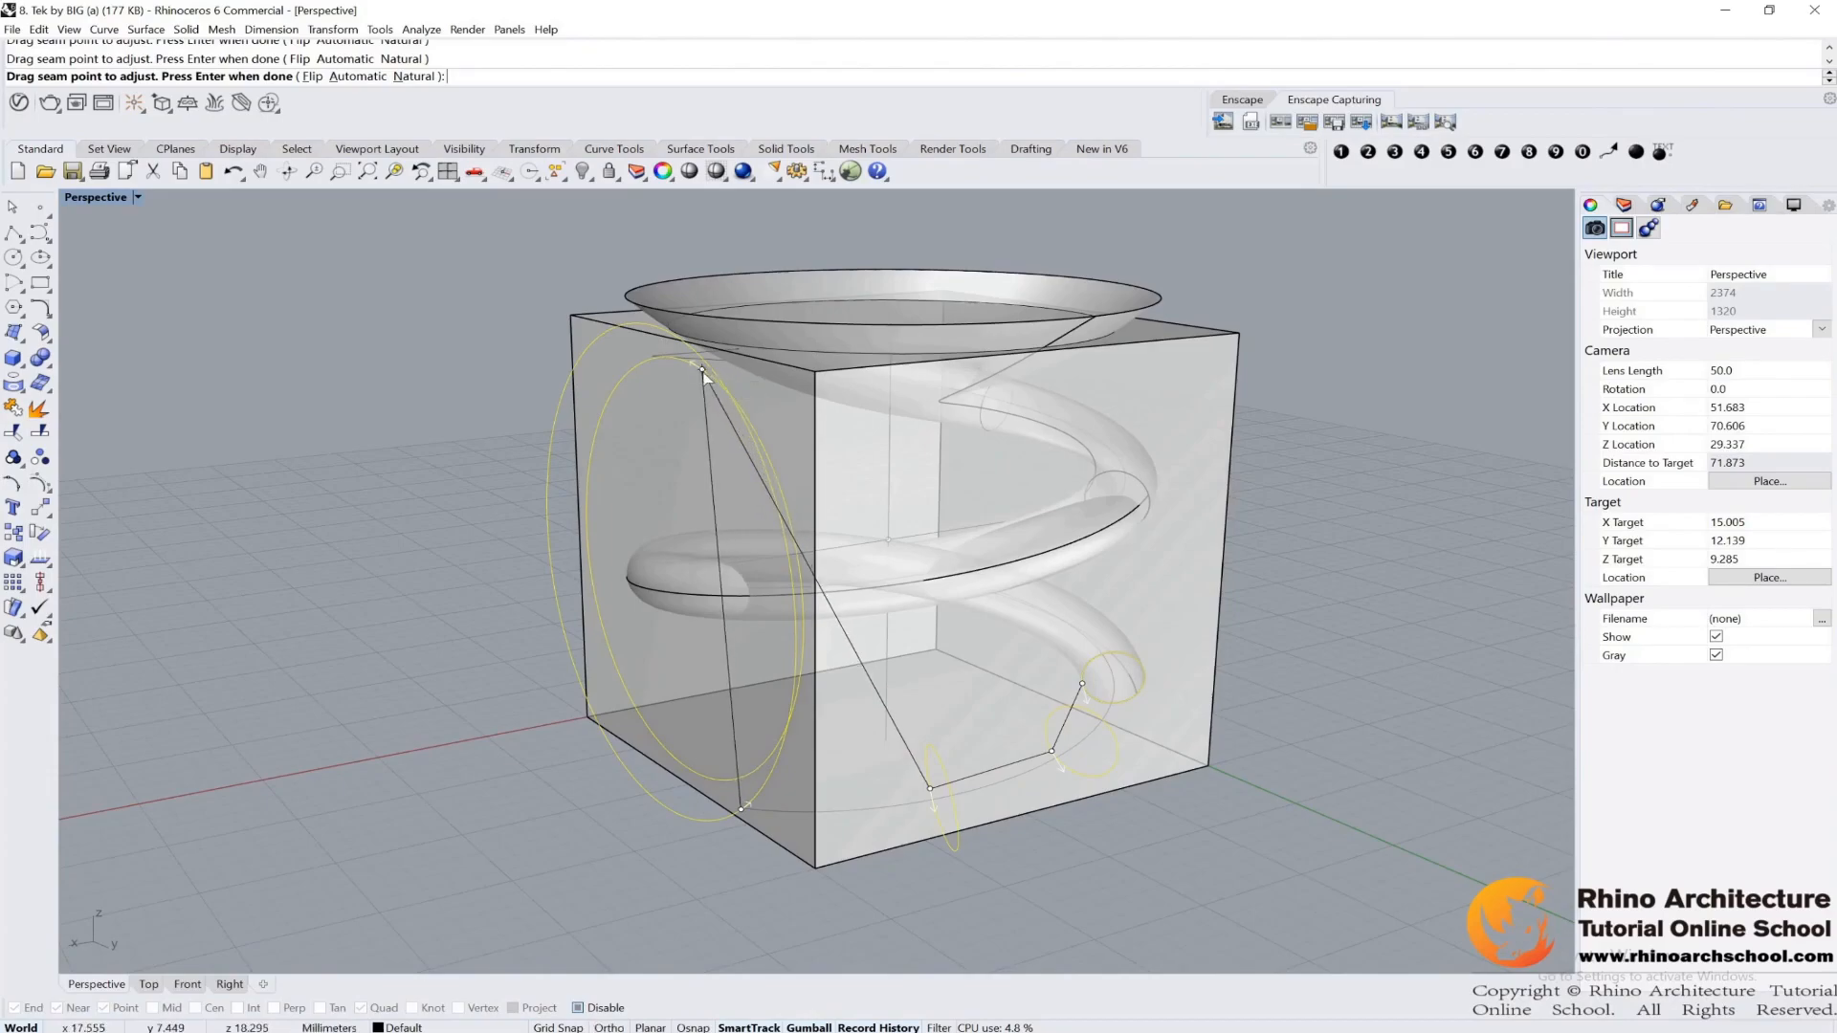
pyautogui.moveTo(740, 810); pyautogui.dragTo(719, 378)
pyautogui.moveTo(720, 379); pyautogui.dragTo(669, 382, button='right')
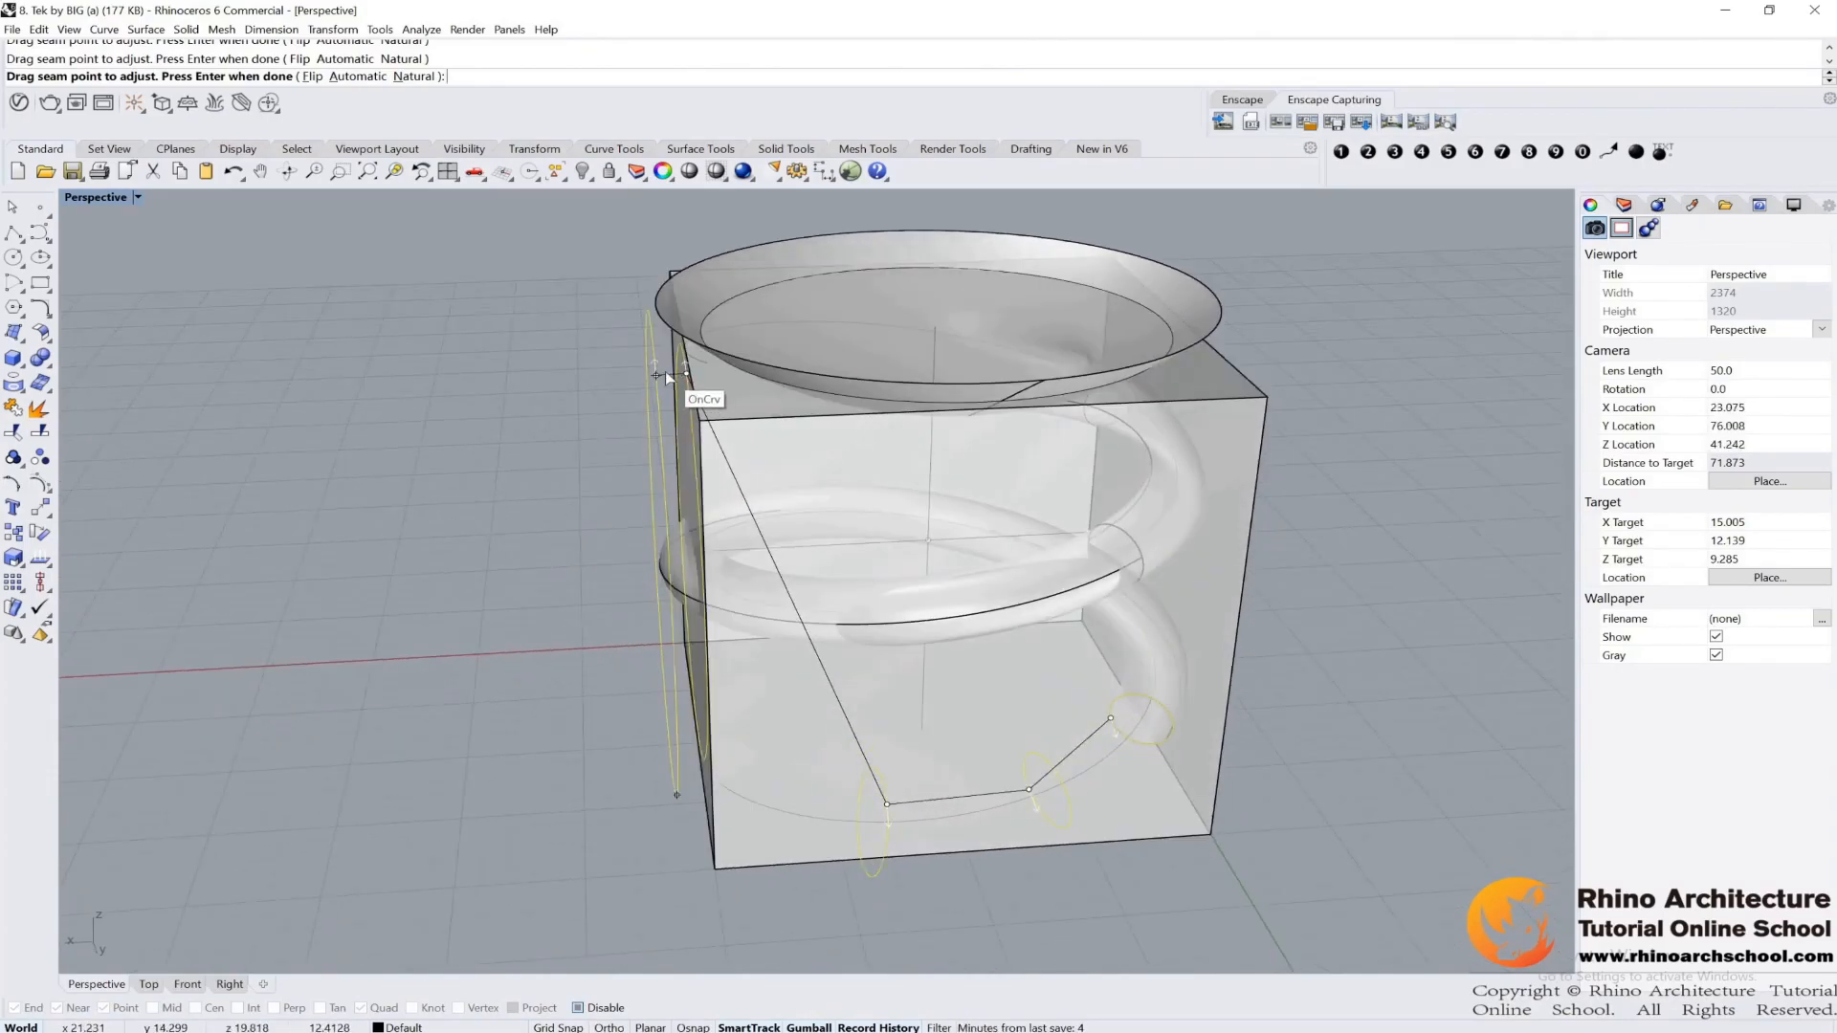
pyautogui.moveTo(577, 302); pyautogui.dragTo(1040, 836, button='right')
pyautogui.moveTo(982, 704); pyautogui.dragTo(696, 373, button='right')
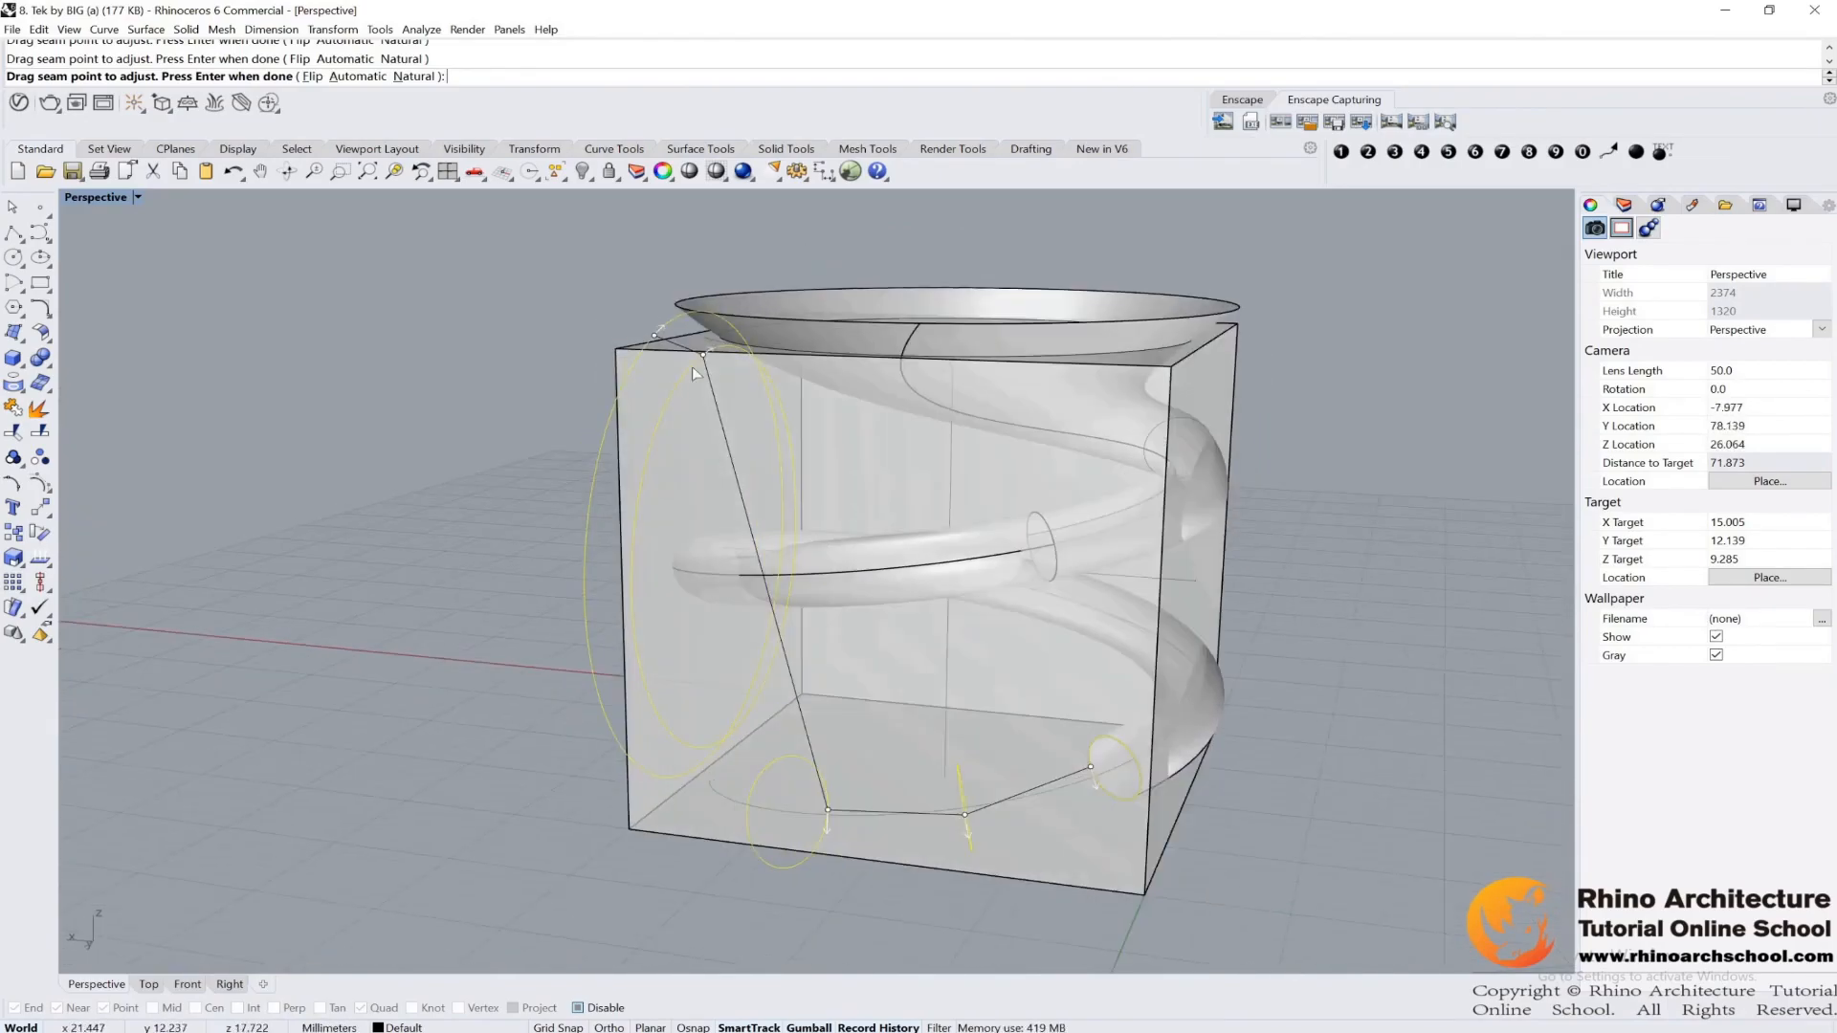
pyautogui.moveTo(904, 675); pyautogui.dragTo(829, 662, button='right')
pyautogui.press('Return')
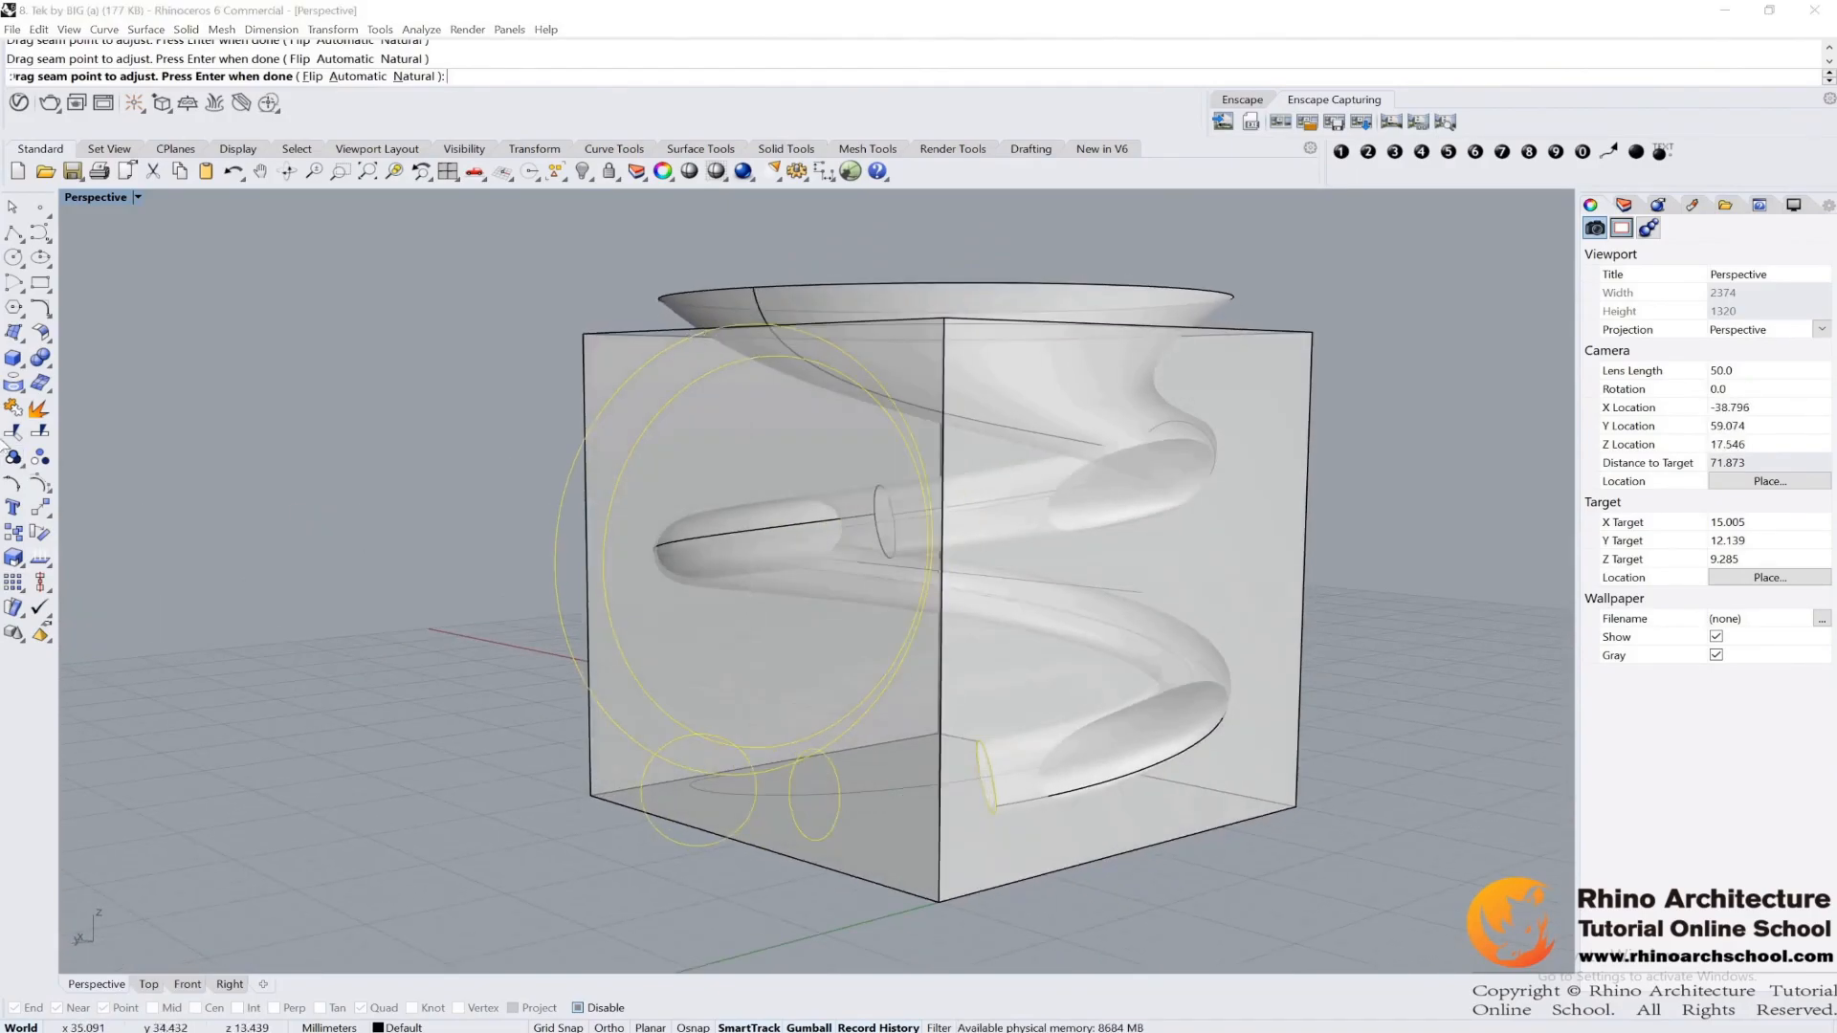
# Create the Normal-style side loft with Match start tangent enabled and cross sections rebuilt with 10 control points.
pyautogui.moveTo(432, 590); pyautogui.dragTo(534, 587, button='right')
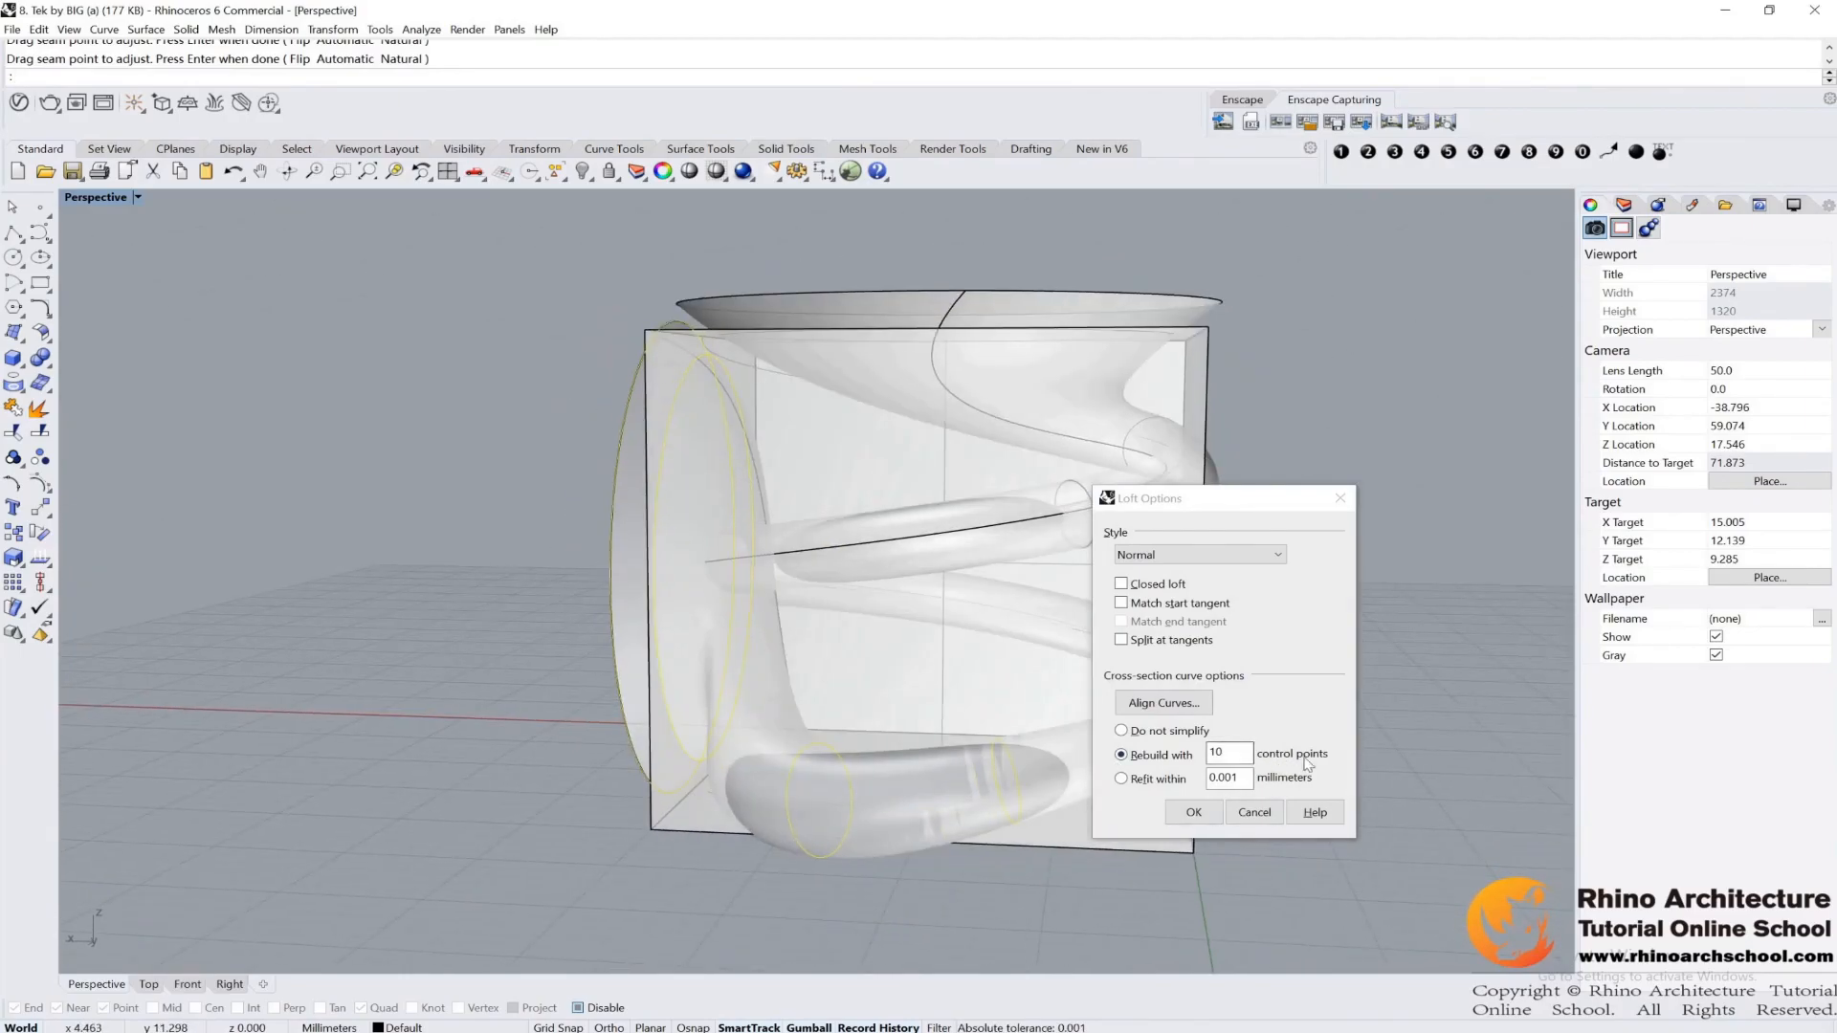
pyautogui.click(1130, 605)
pyautogui.moveTo(995, 720); pyautogui.dragTo(808, 708, button='right')
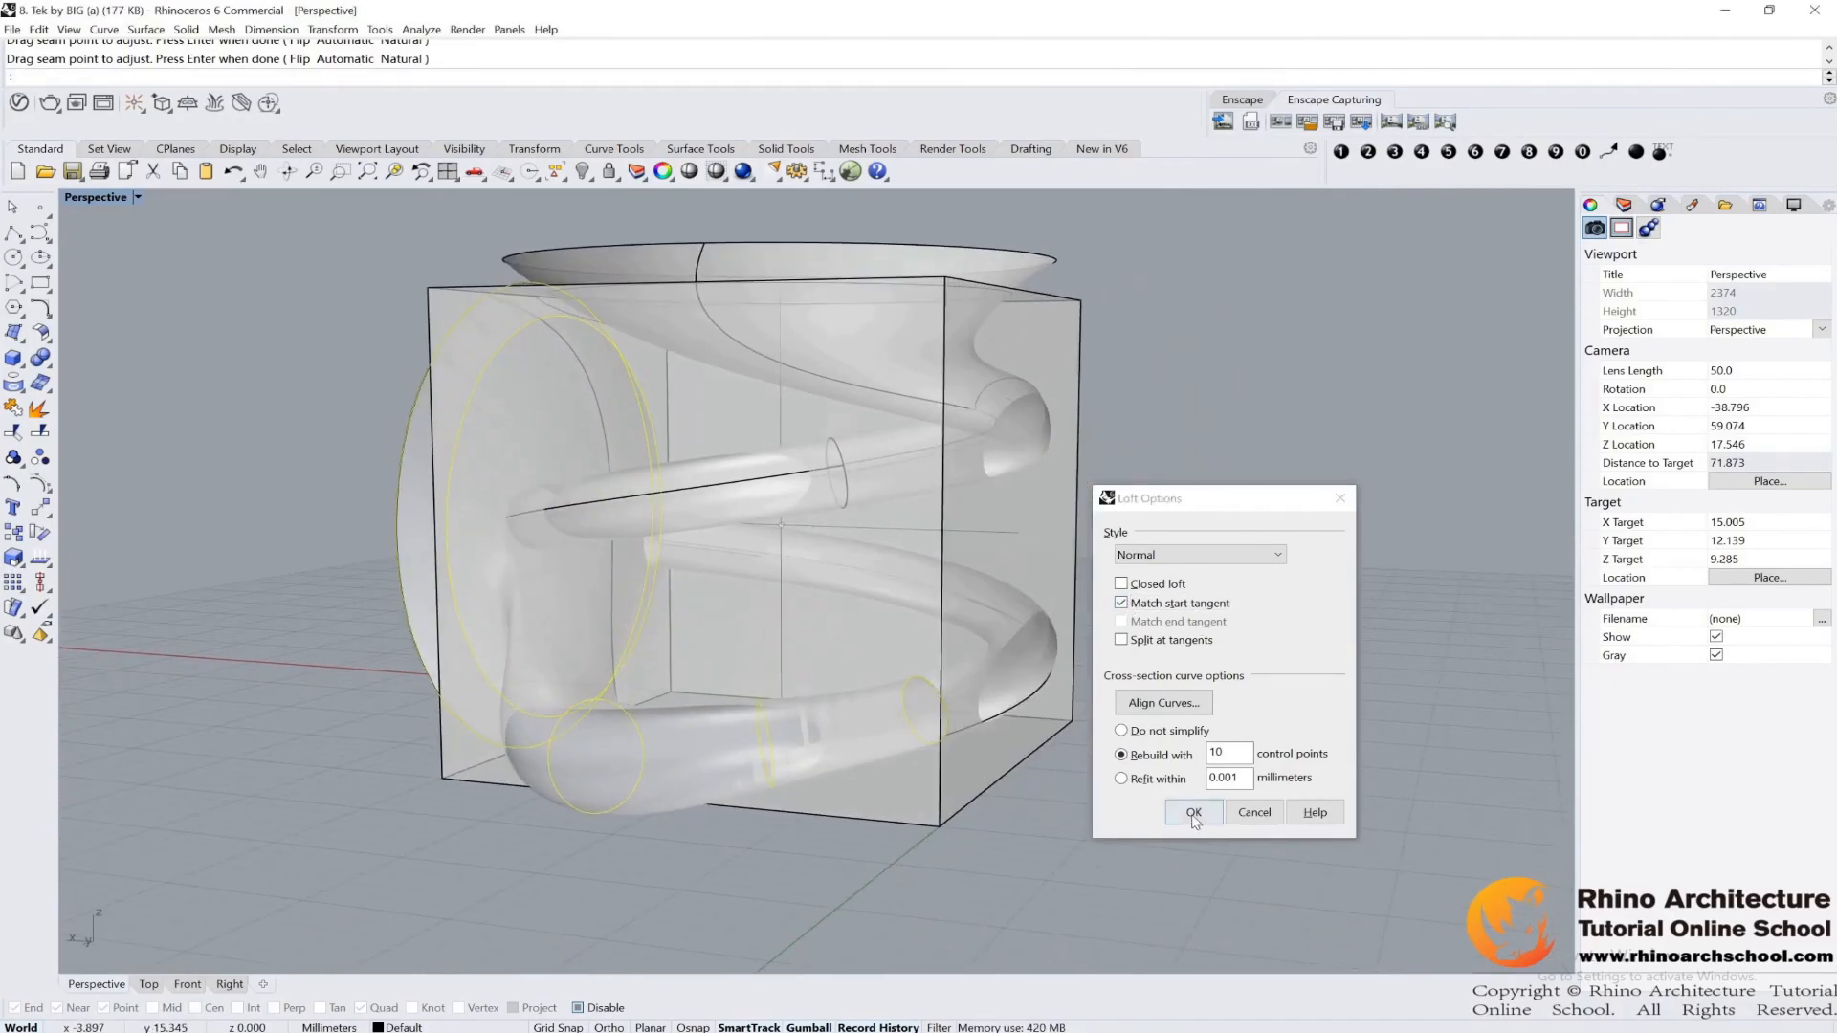
pyautogui.click(1195, 814)
# Scale the outer side circle slightly and move it farther out from the box to reshape the side loft.
pyautogui.moveTo(923, 763); pyautogui.dragTo(731, 691, button='right')
pyautogui.click(620, 427)
pyautogui.click(674, 468)
pyautogui.moveTo(825, 612); pyautogui.dragTo(720, 710, button='right')
pyautogui.keyDown('shift'); pyautogui.moveTo(547, 818); pyautogui.dragTo(547, 807); pyautogui.keyUp('shift')
pyautogui.moveTo(735, 640); pyautogui.dragTo(538, 693, button='right')
pyautogui.moveTo(486, 597); pyautogui.dragTo(458, 605)
pyautogui.moveTo(636, 614); pyautogui.dragTo(669, 545, button='right')
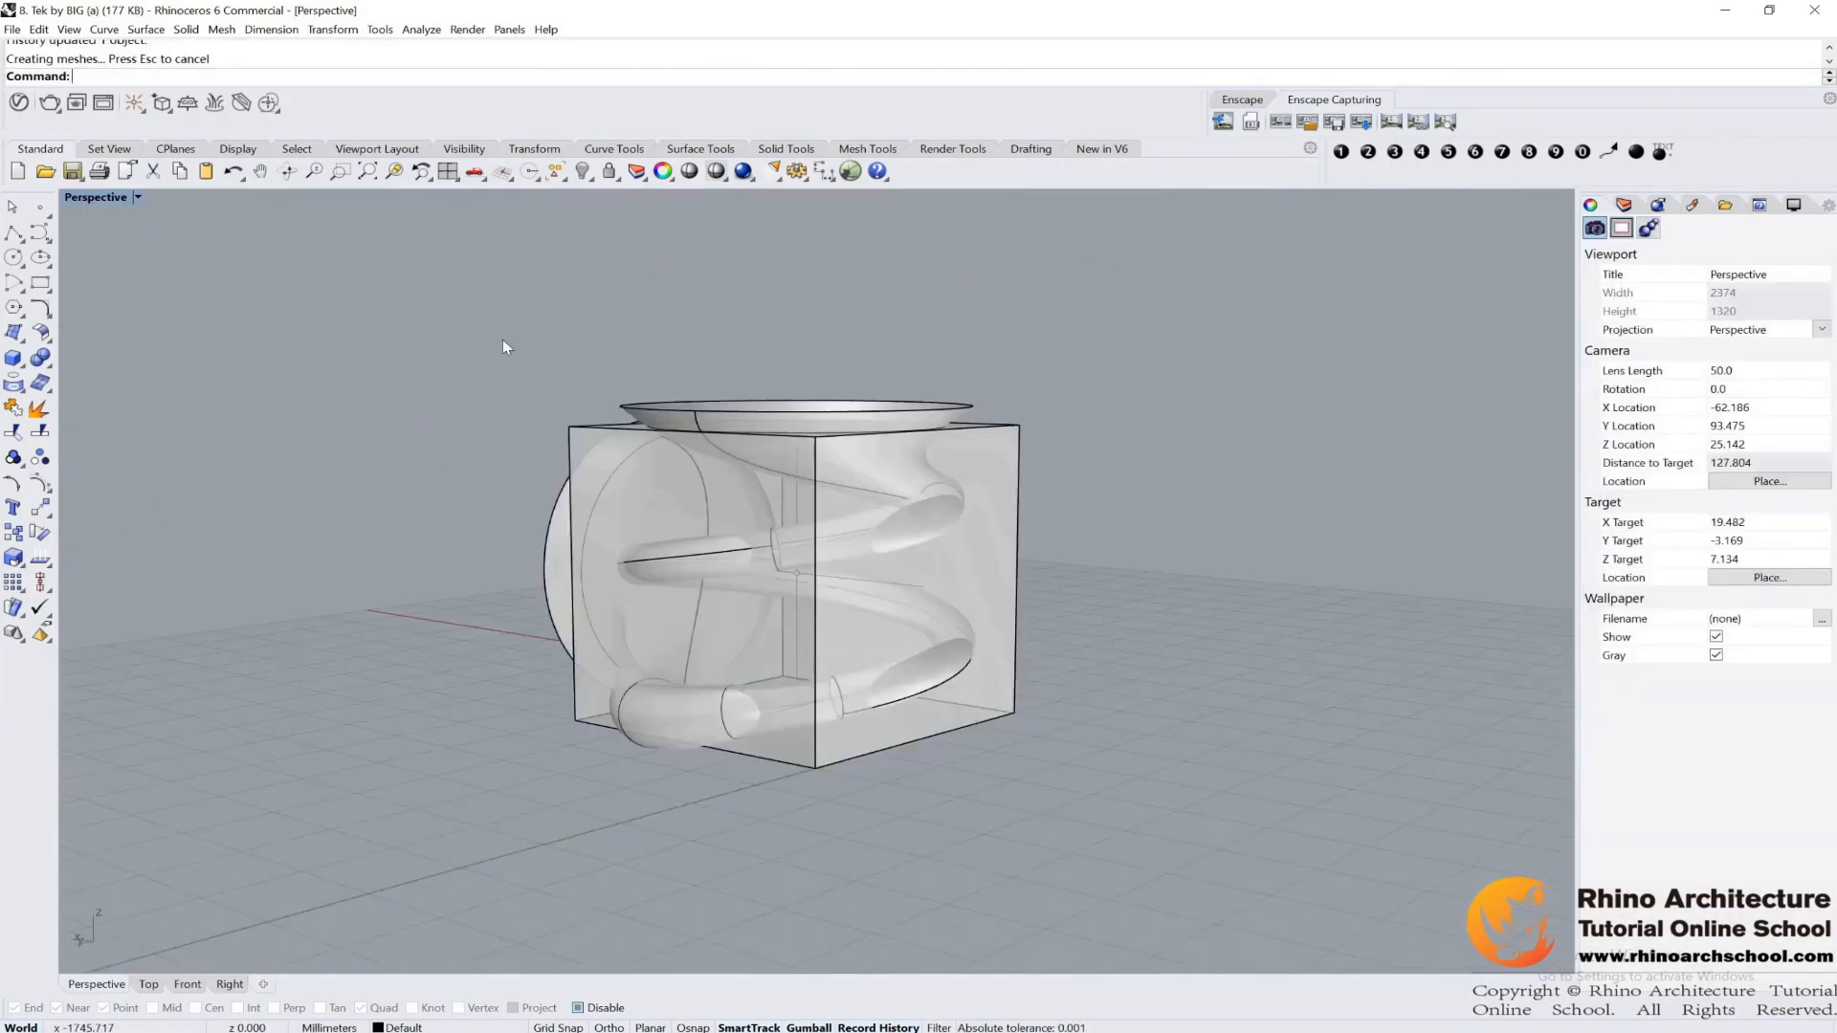
# Place a text dot labelled 1 beside the model and float the surface creation tools near it.
pyautogui.click(1342, 153)
pyautogui.click(176, 416)
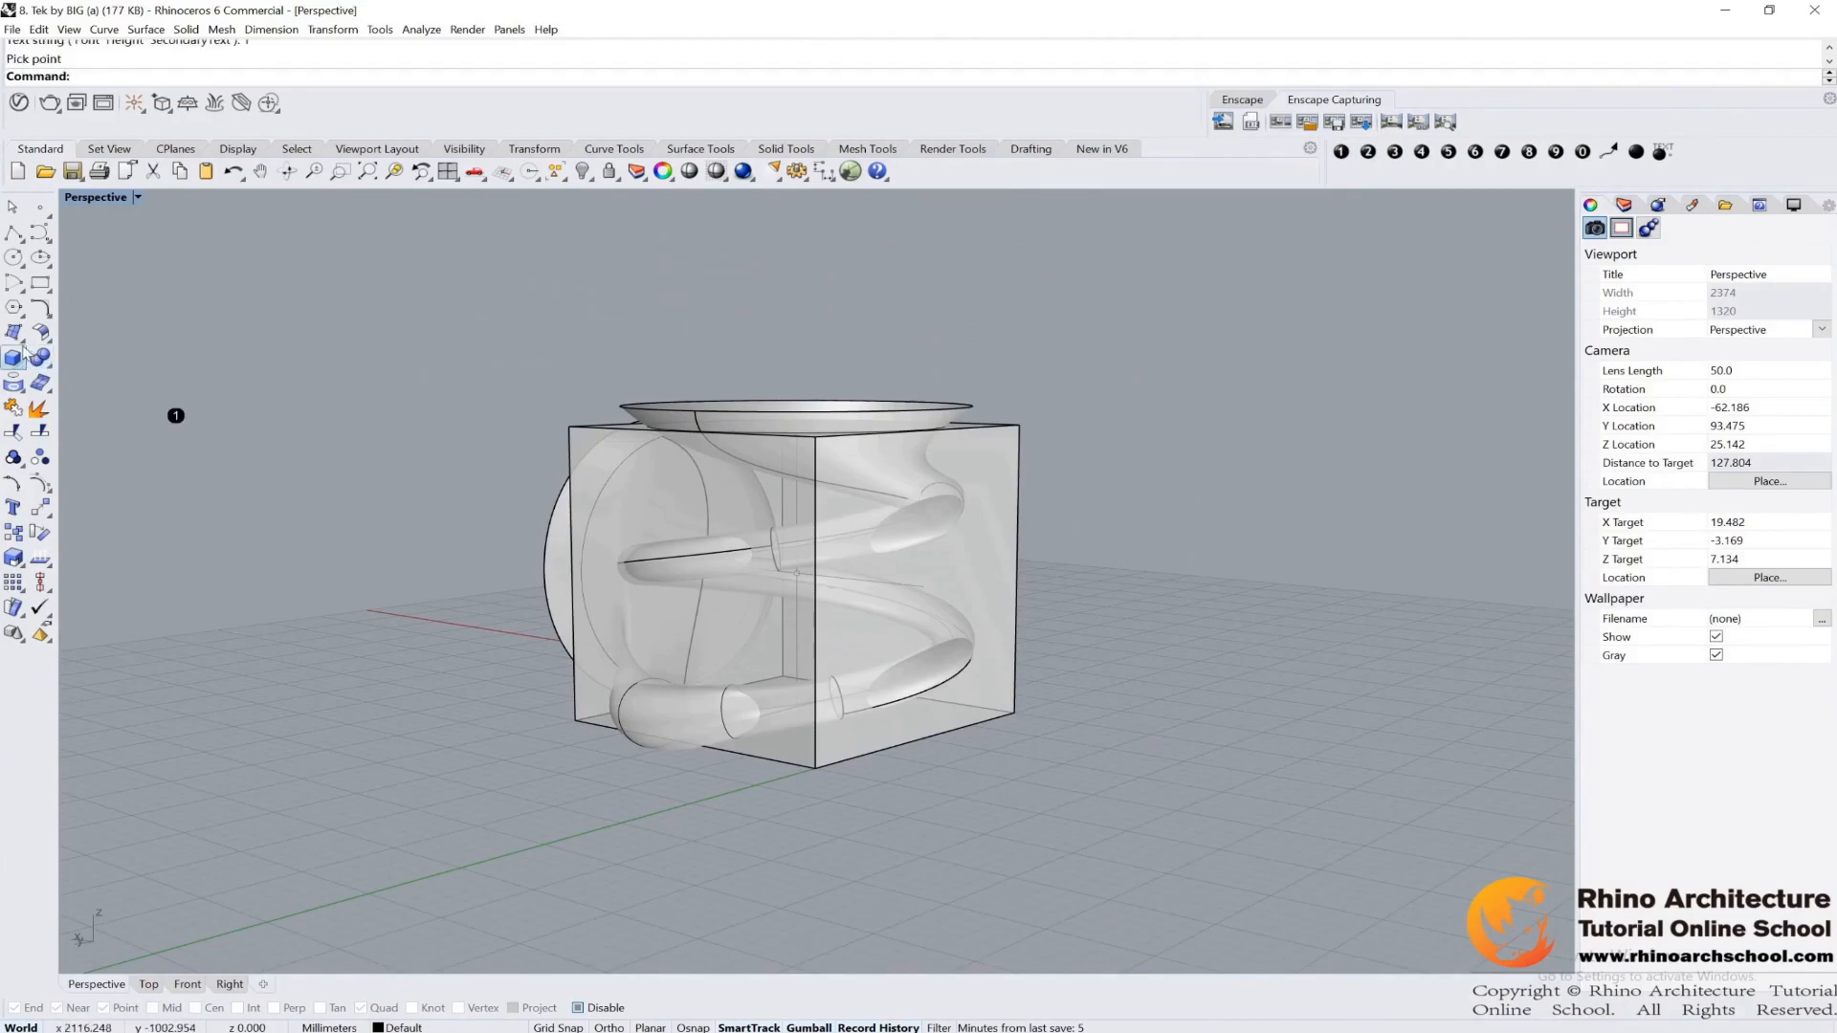
pyautogui.click(23, 346)
pyautogui.moveTo(38, 326); pyautogui.dragTo(186, 243)
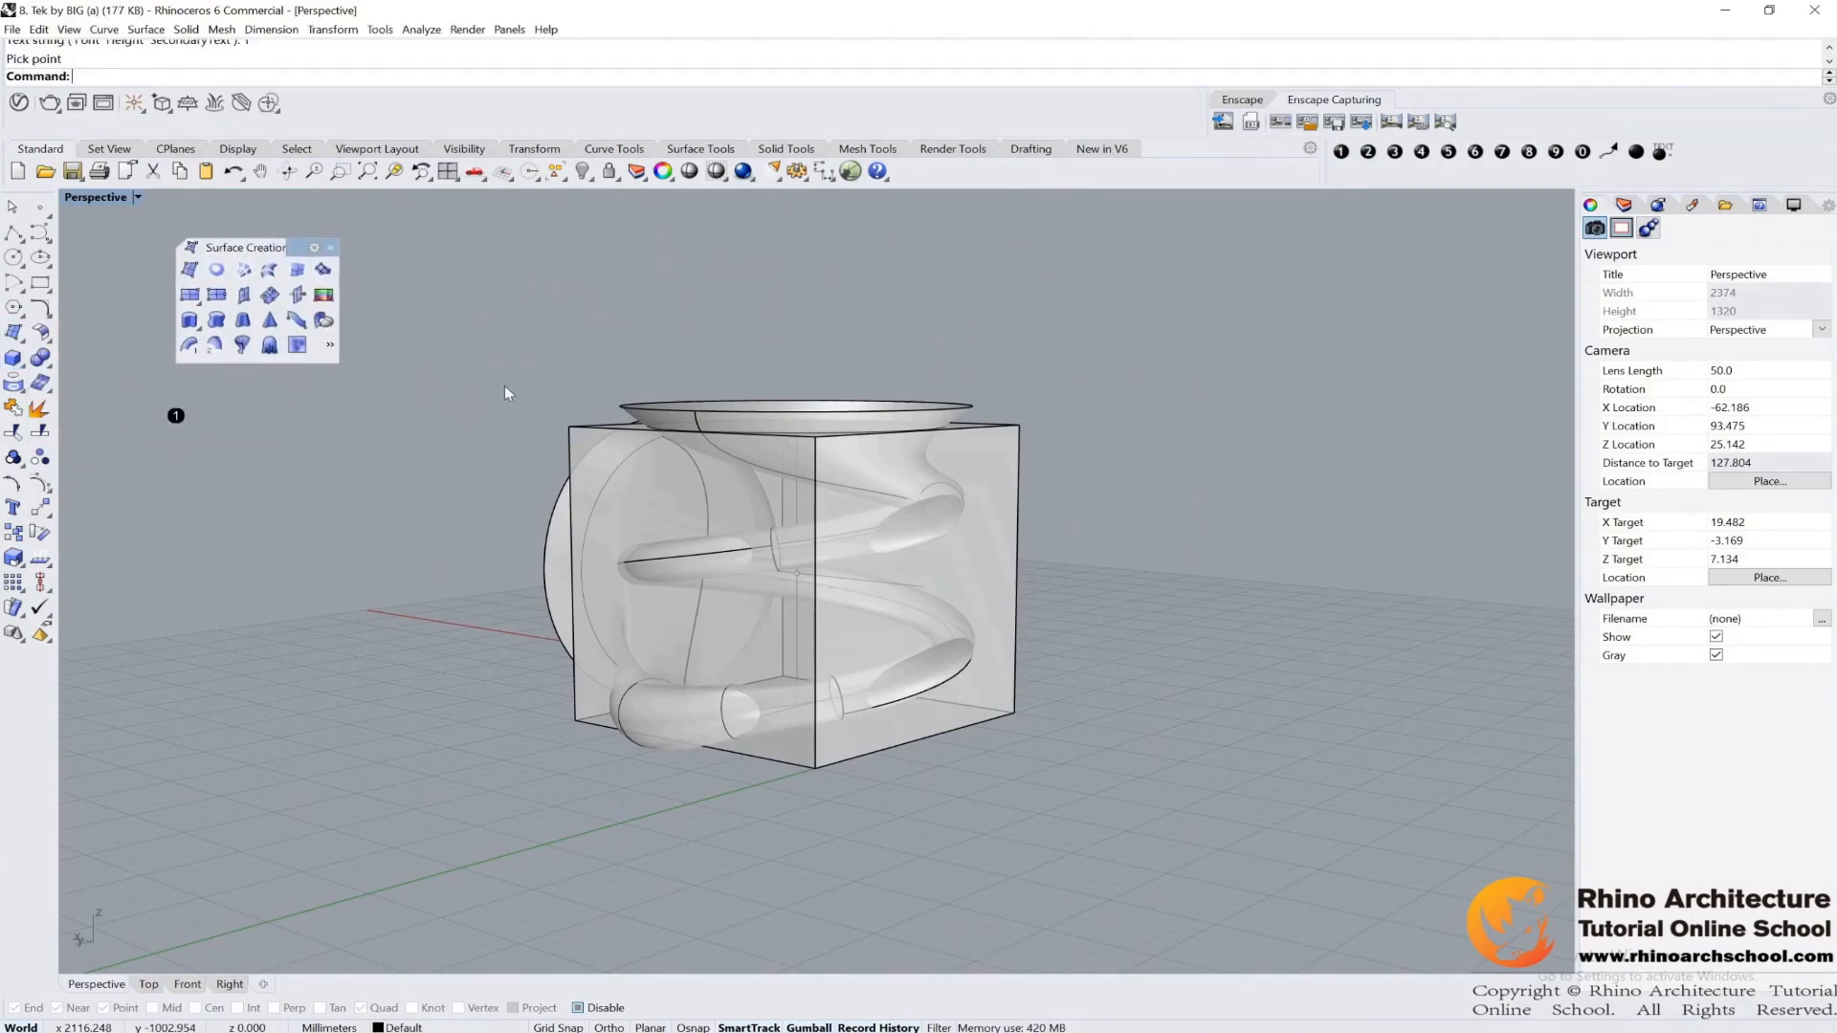
# Shift text dot 1 slightly upward and reposition the floating surface creation tools below it.
pyautogui.click(176, 415)
pyautogui.moveTo(176, 415); pyautogui.dragTo(195, 381)
pyautogui.click(180, 416)
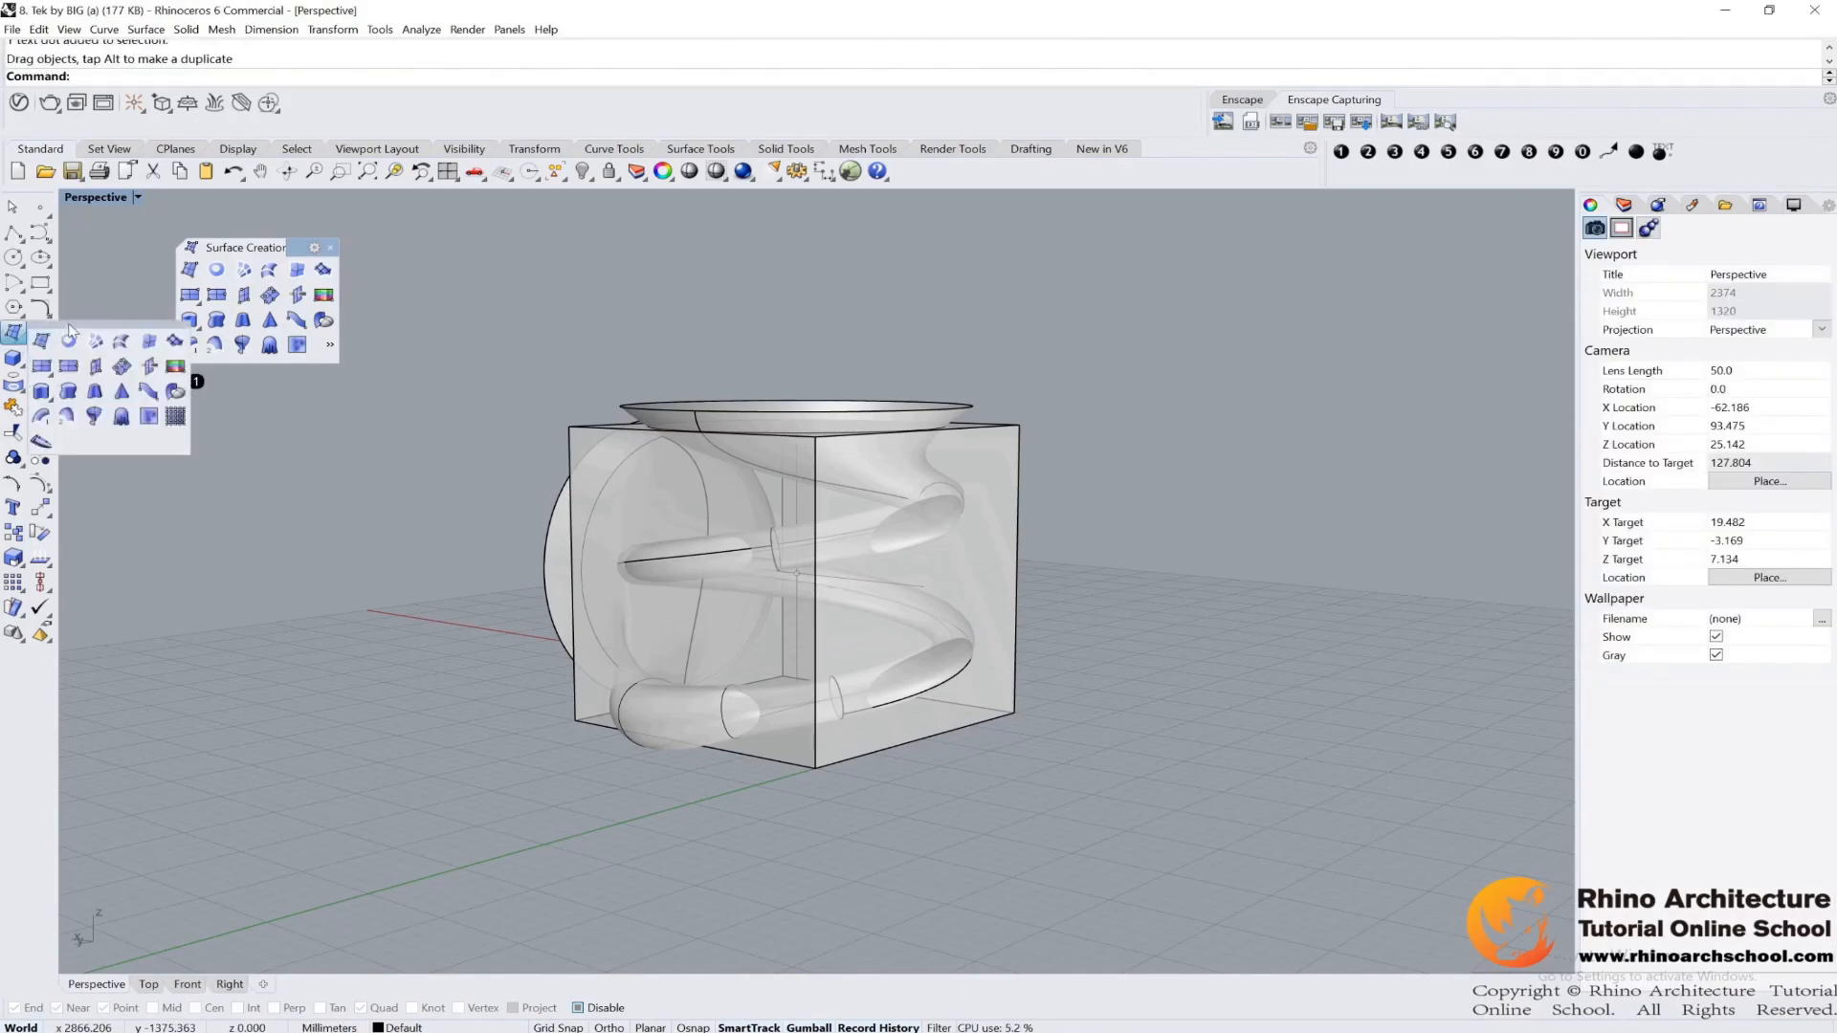
pyautogui.moveTo(234, 246); pyautogui.dragTo(163, 435)
# Place a text dot labelled 2 above the floating surface creation tools and move dot 1 beneath them.
pyautogui.click(1367, 156)
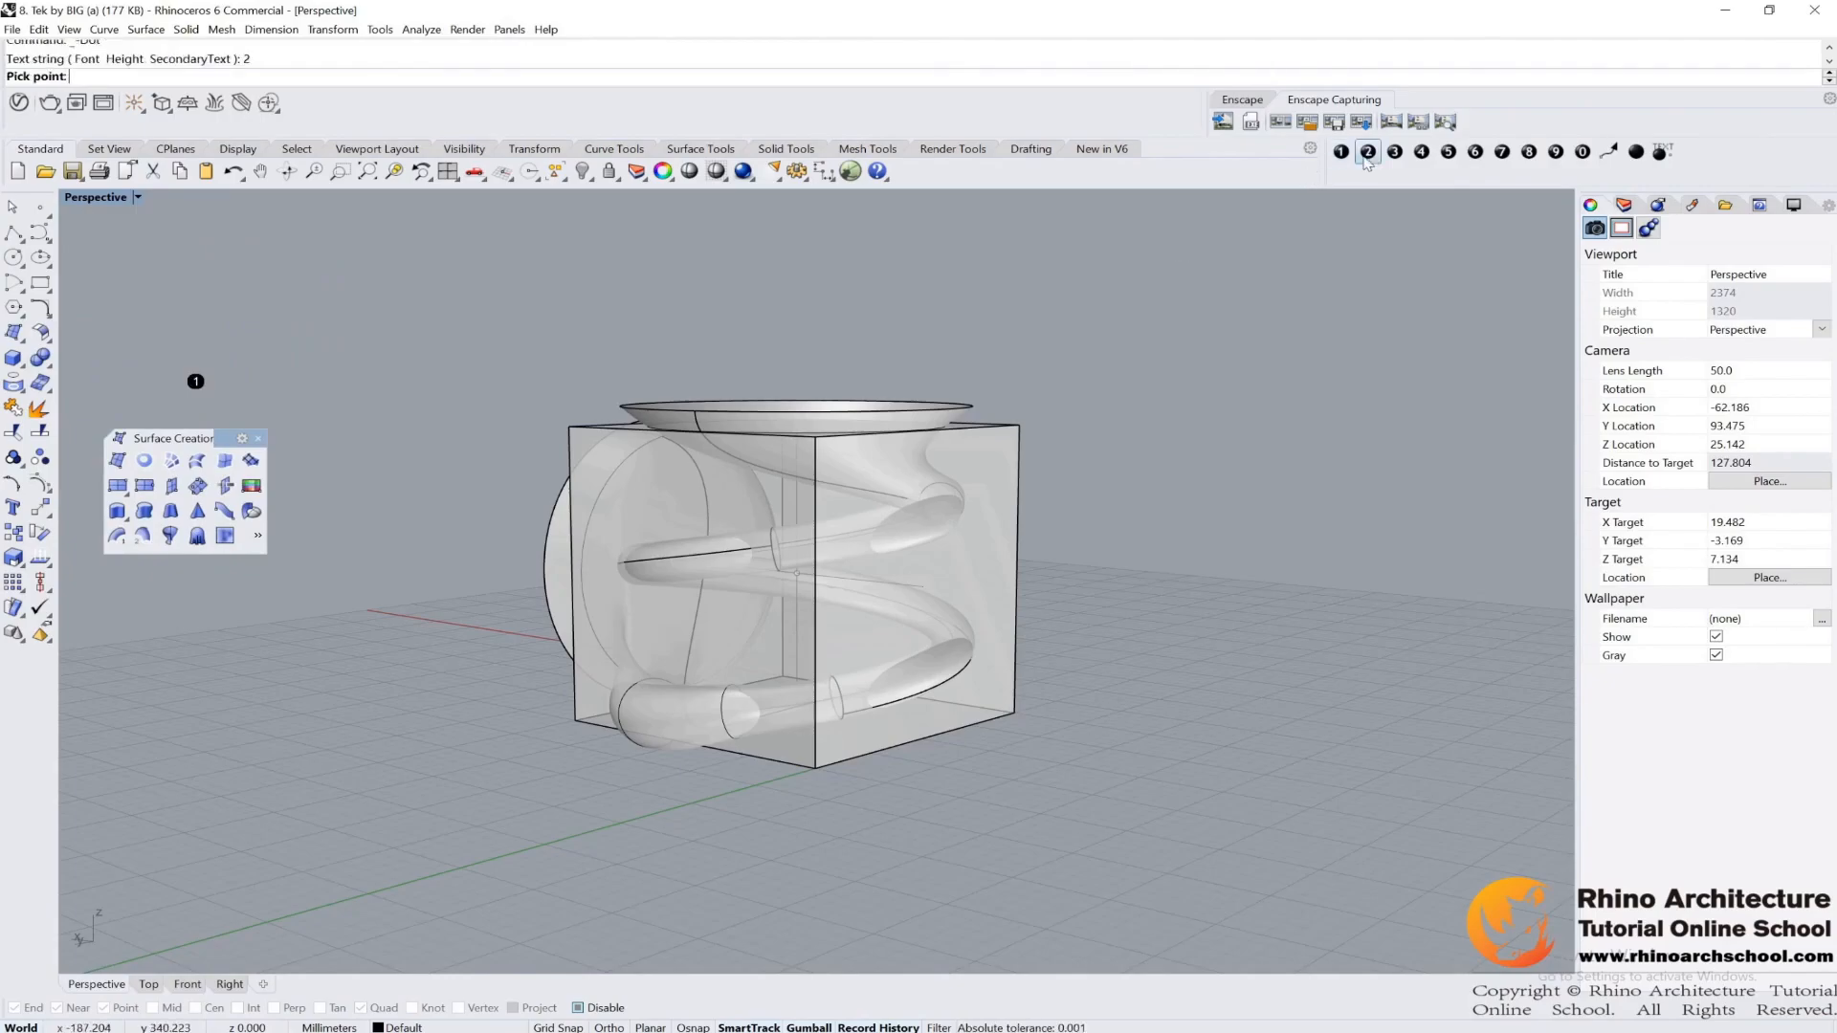
pyautogui.click(198, 414)
pyautogui.moveTo(196, 383); pyautogui.dragTo(133, 615)
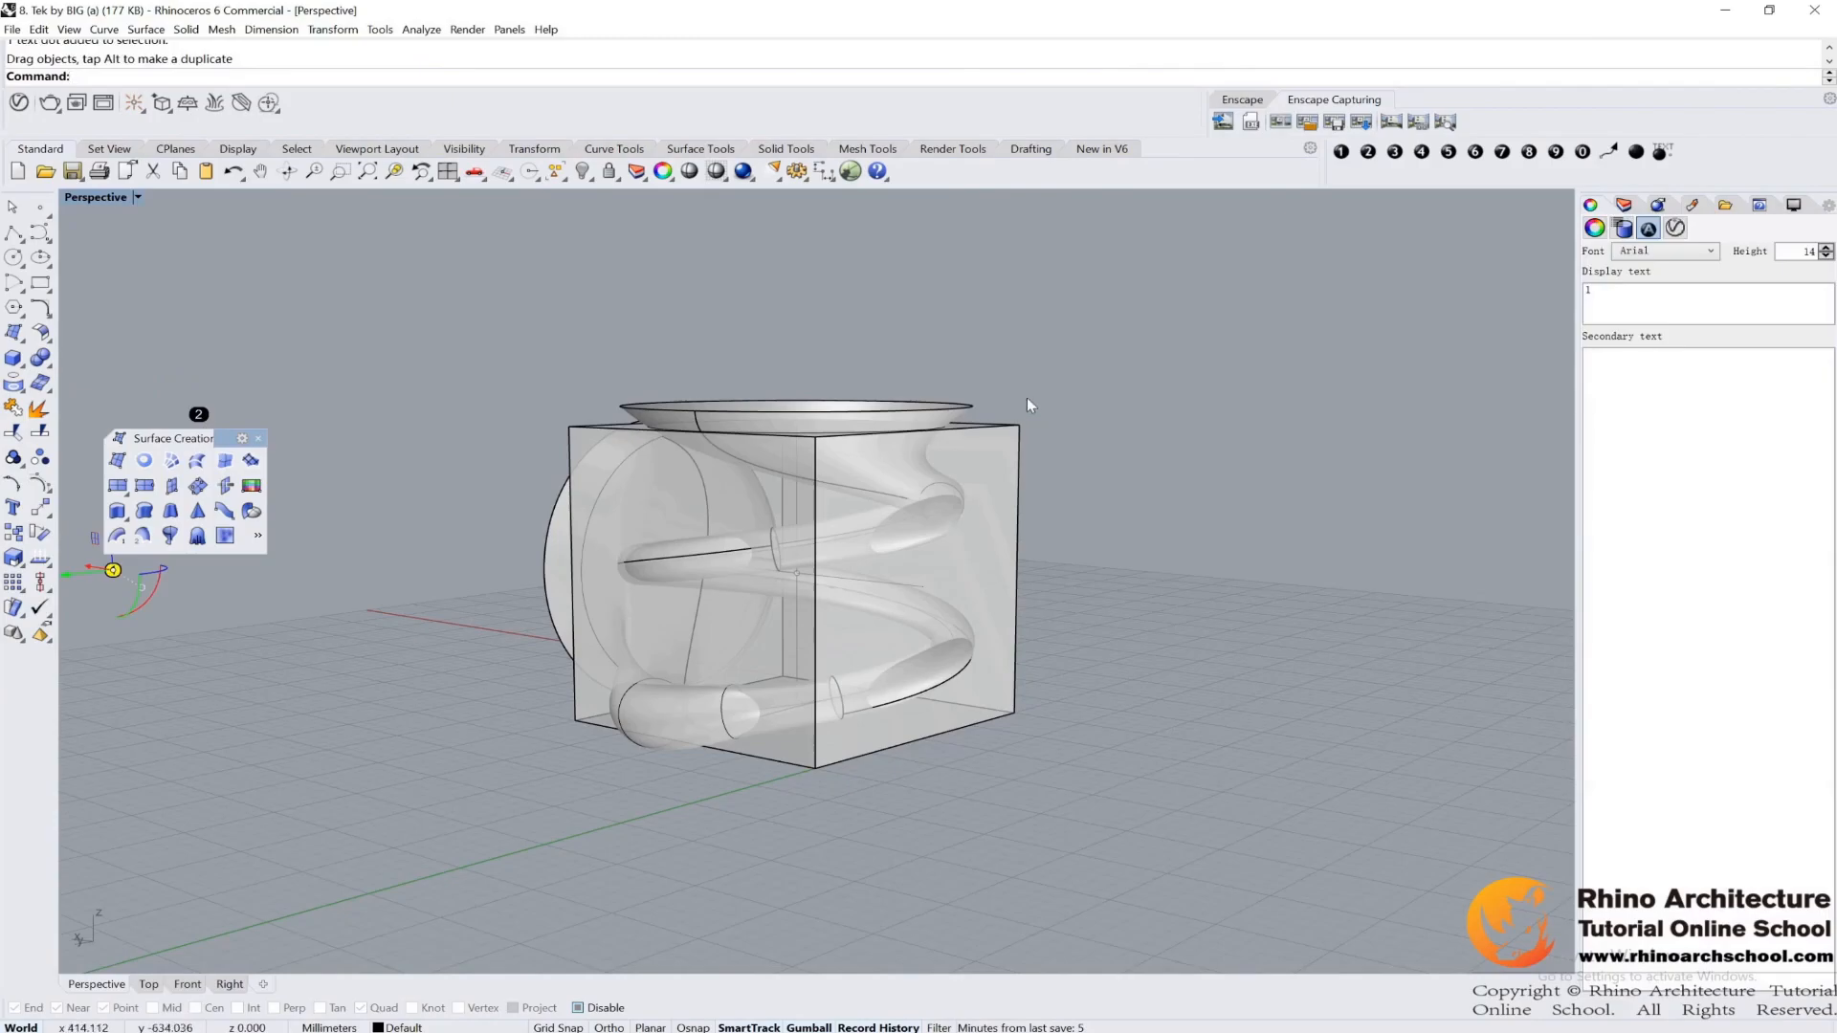
pyautogui.click(959, 428)
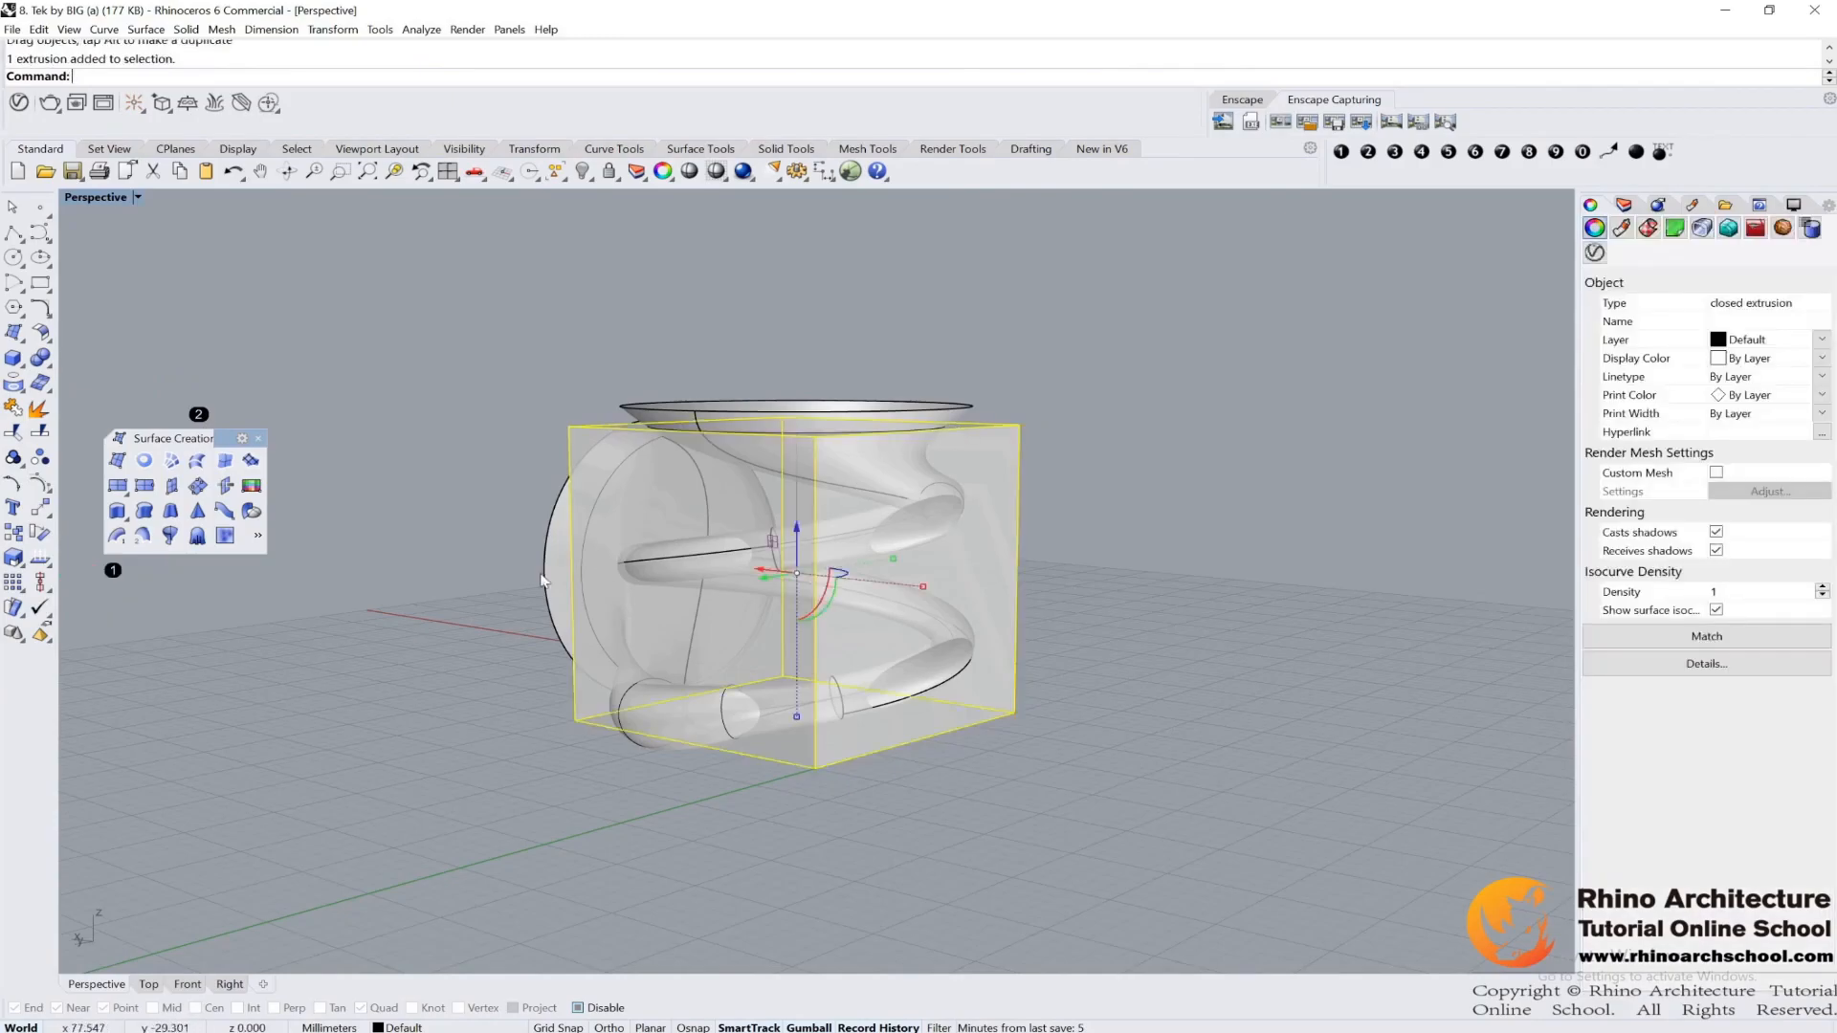
pyautogui.click(1064, 590)
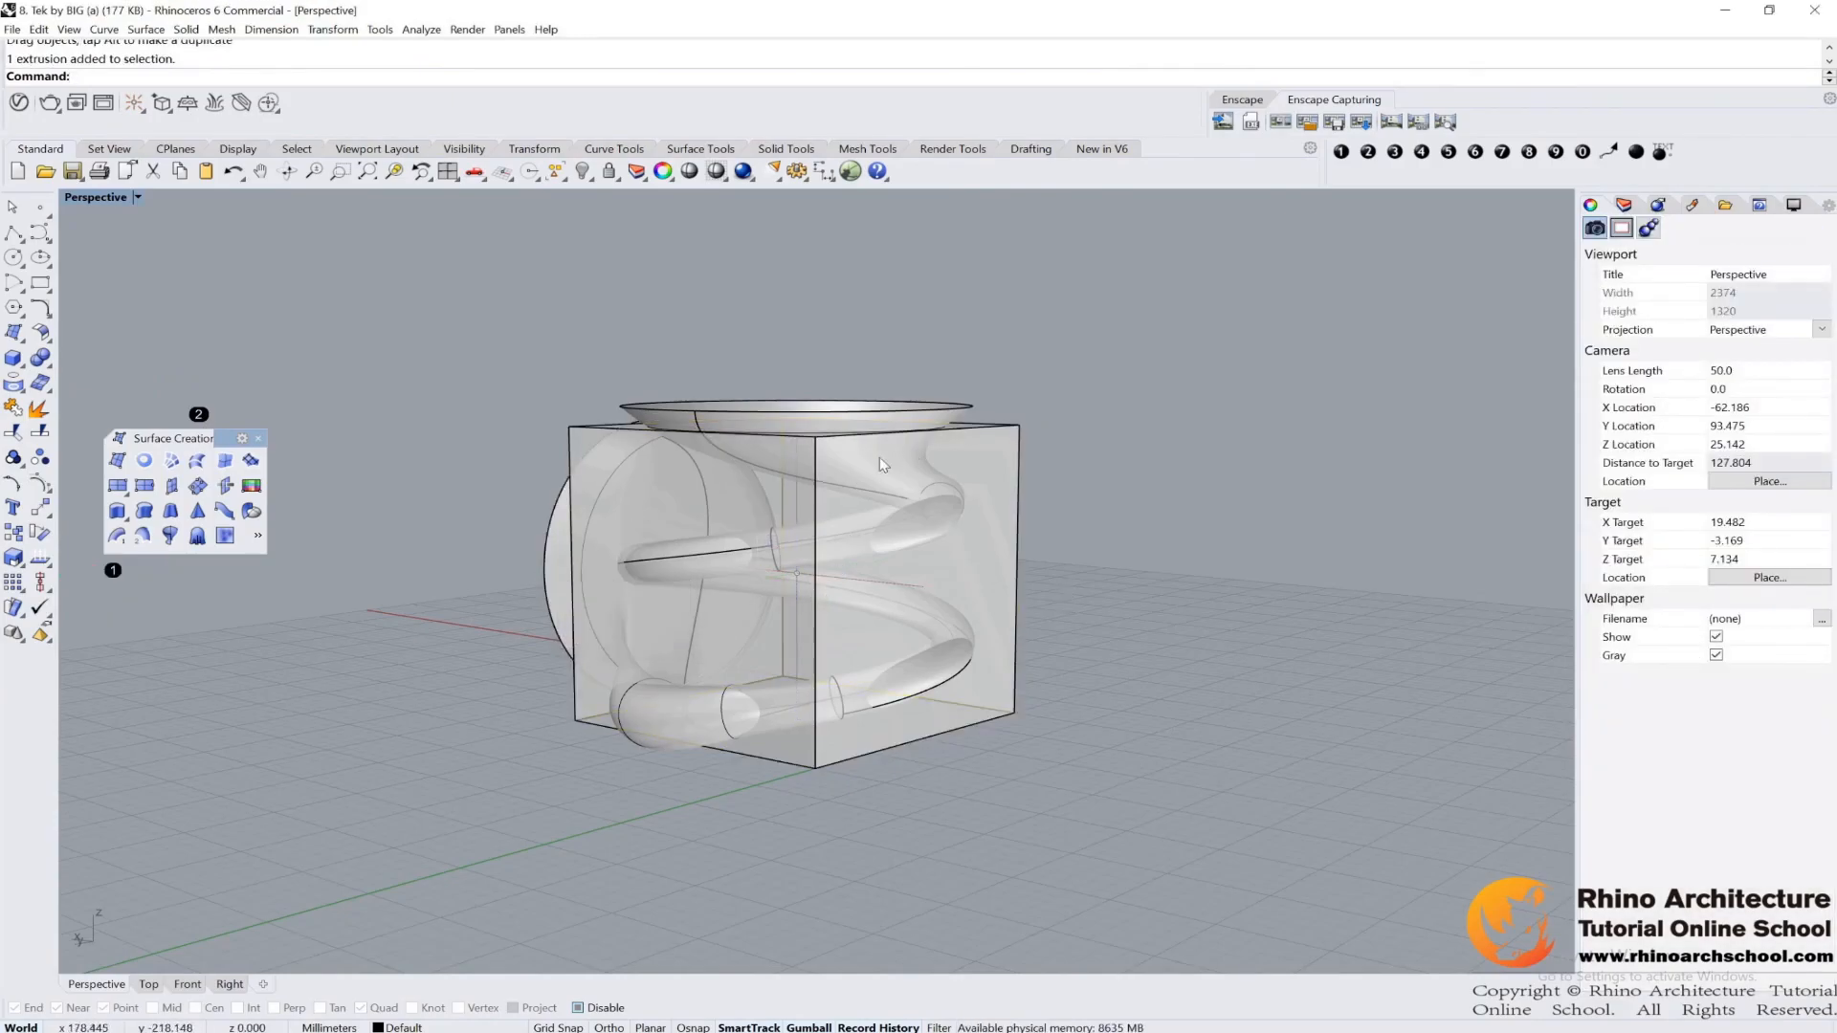